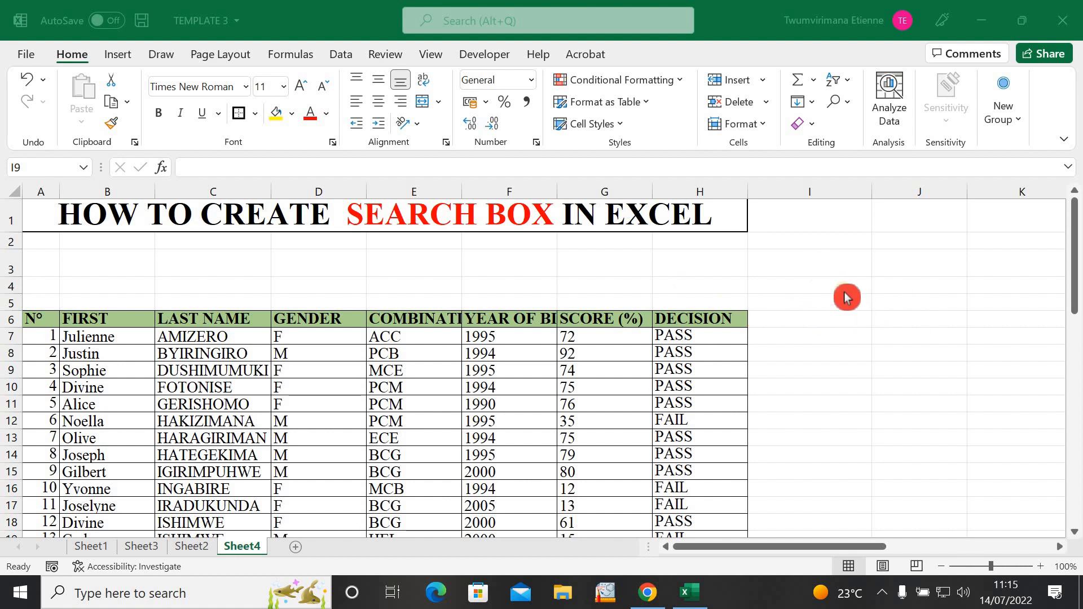
{"action": "left_click", "coordinate": [867, 329]}
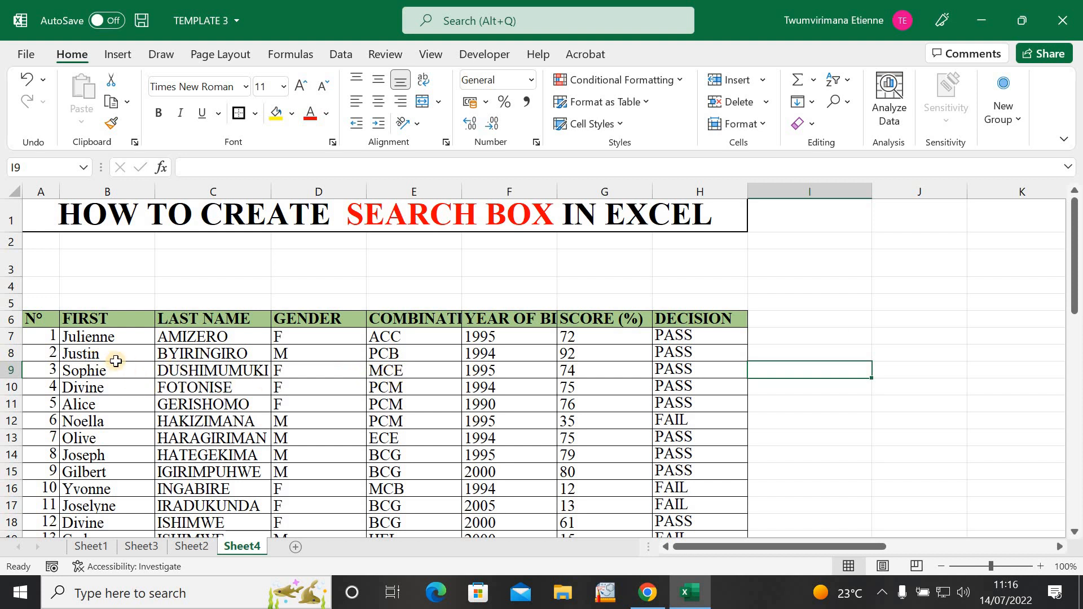
{"action": "left_click", "coordinate": [903, 394]}
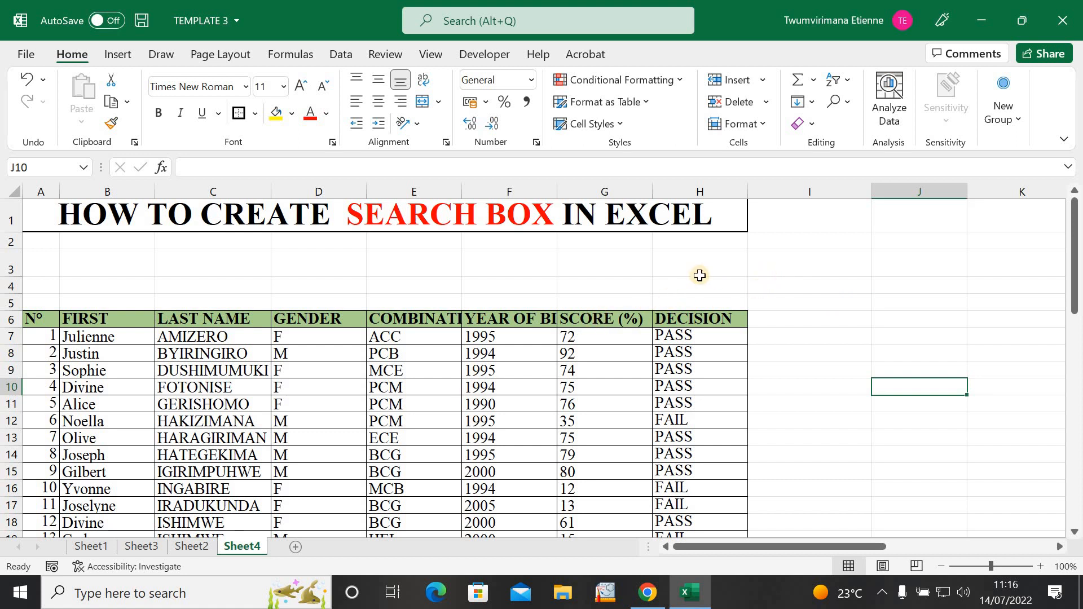
Step: Enter the label "SEARCH BOX" in cell H3
{"action": "left_click", "coordinate": [688, 260]}
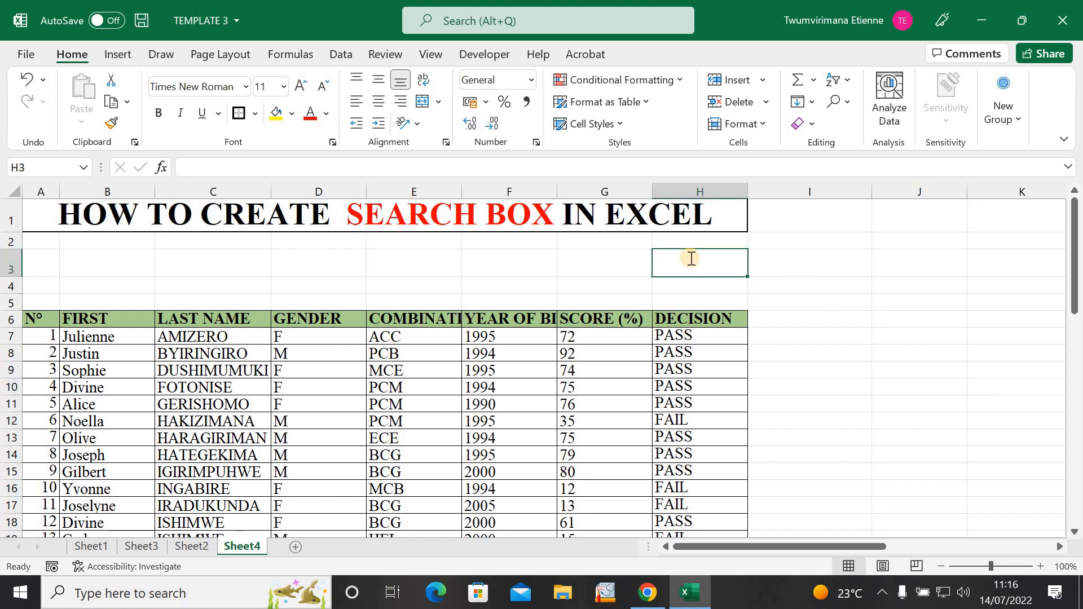
{"action": "type", "text": "SE"}
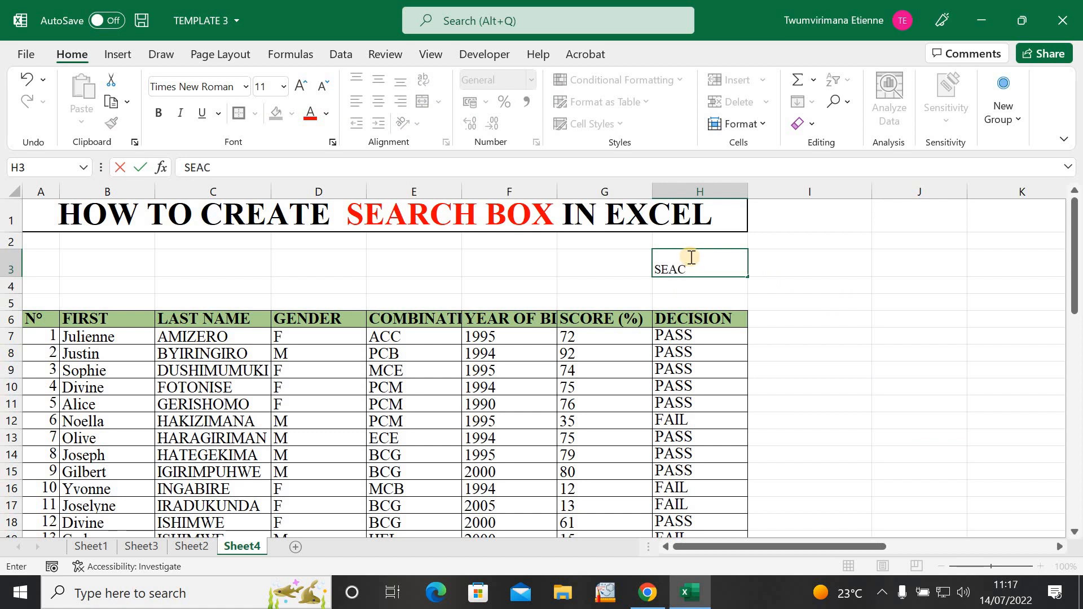
{"action": "type", "text": "ARCH B"}
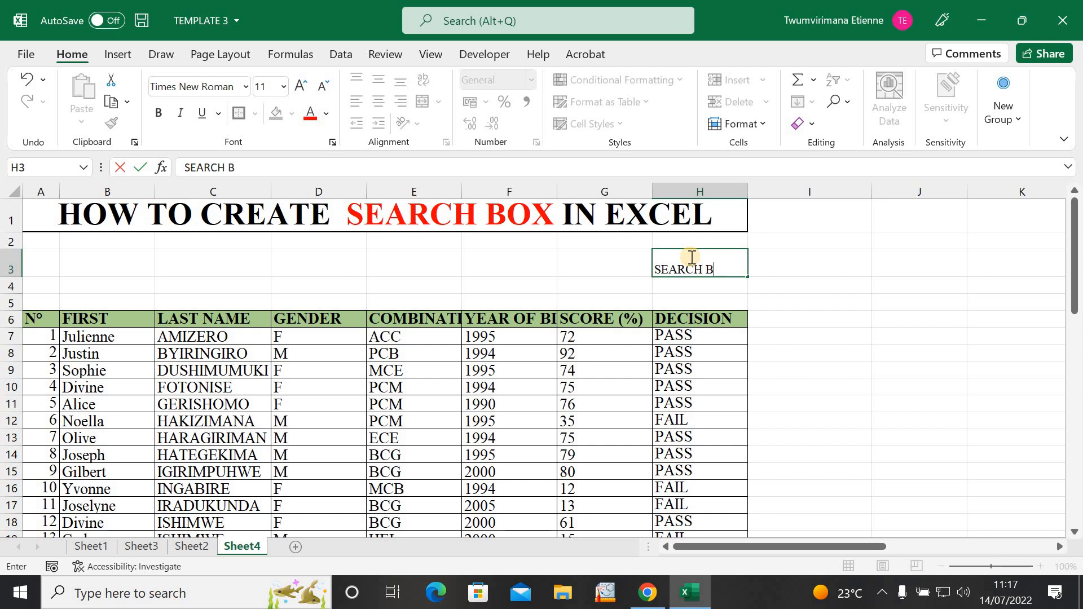
{"action": "type", "text": "OX"}
{"action": "left_click", "coordinate": [938, 403]}
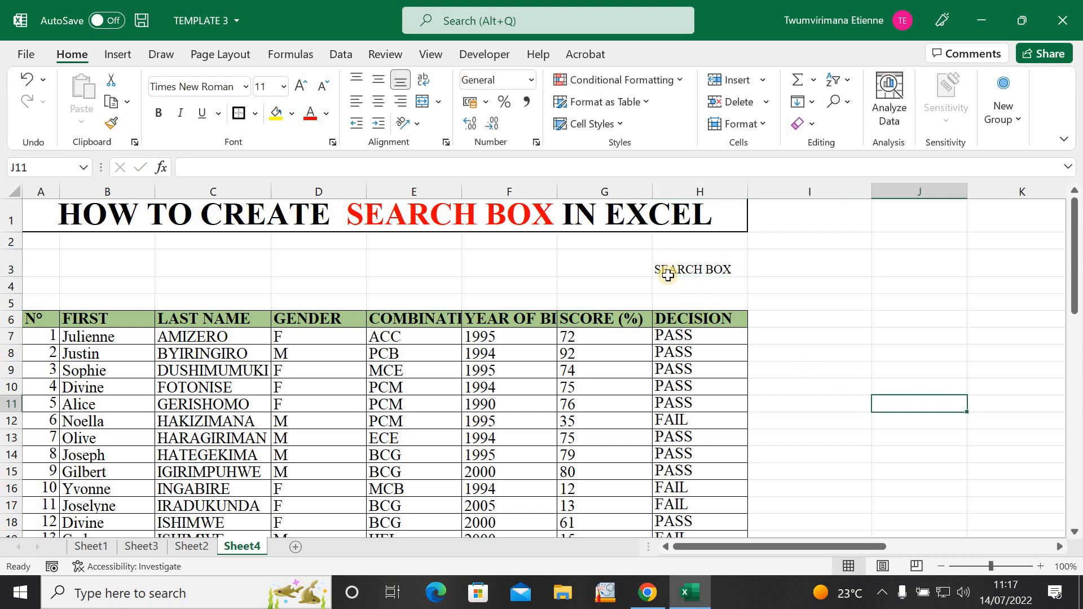
Step: Fill cell H3, which holds the SEARCH BOX label, with a light blue theme color
{"action": "left_click", "coordinate": [667, 271]}
{"action": "left_click", "coordinate": [292, 114]}
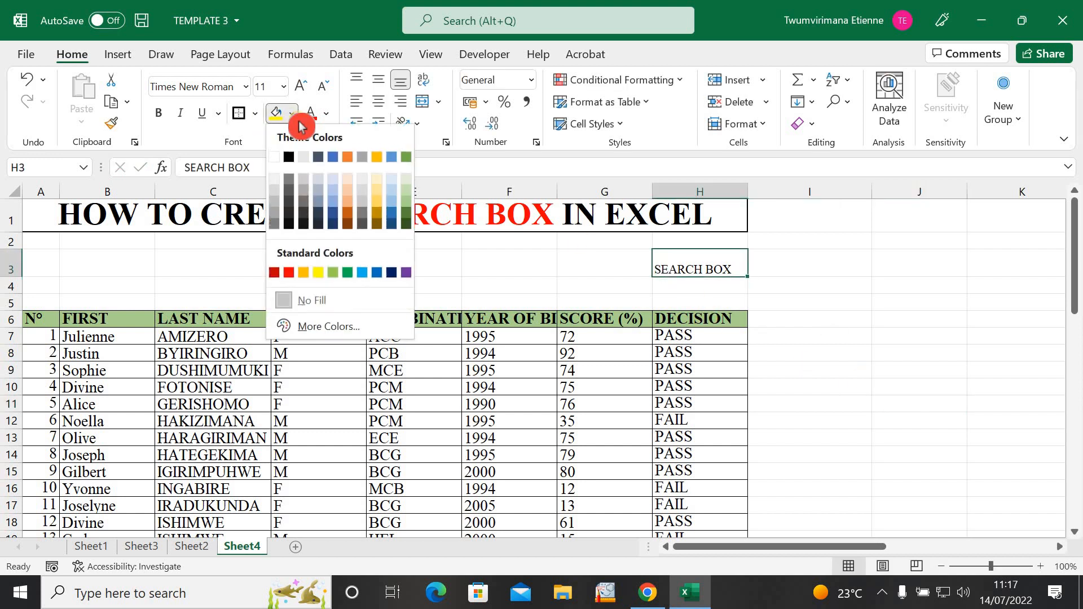
{"action": "left_click", "coordinate": [392, 207]}
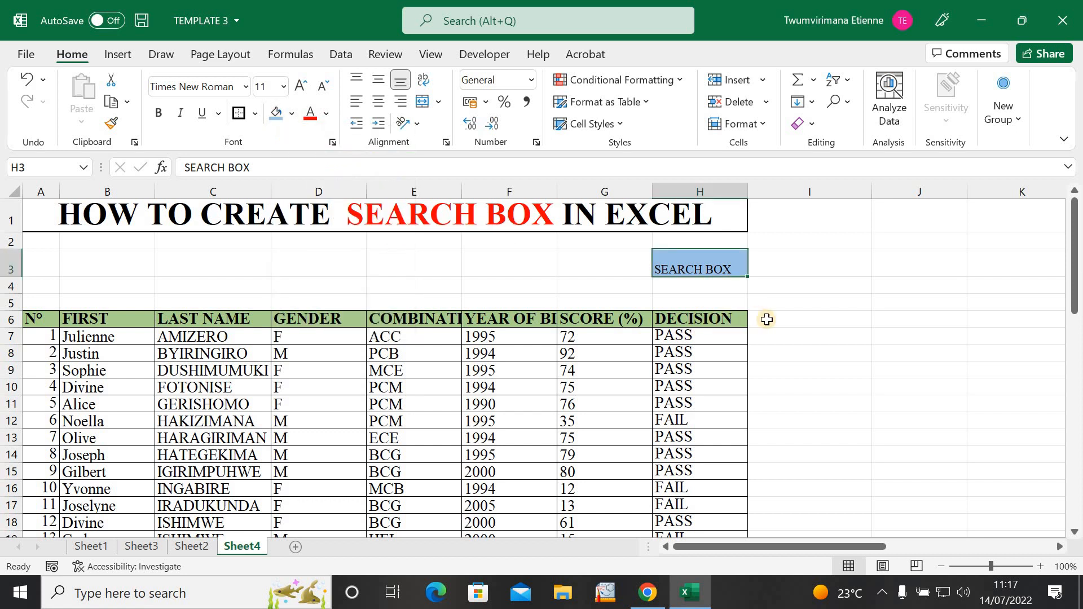
{"action": "left_click", "coordinate": [806, 347]}
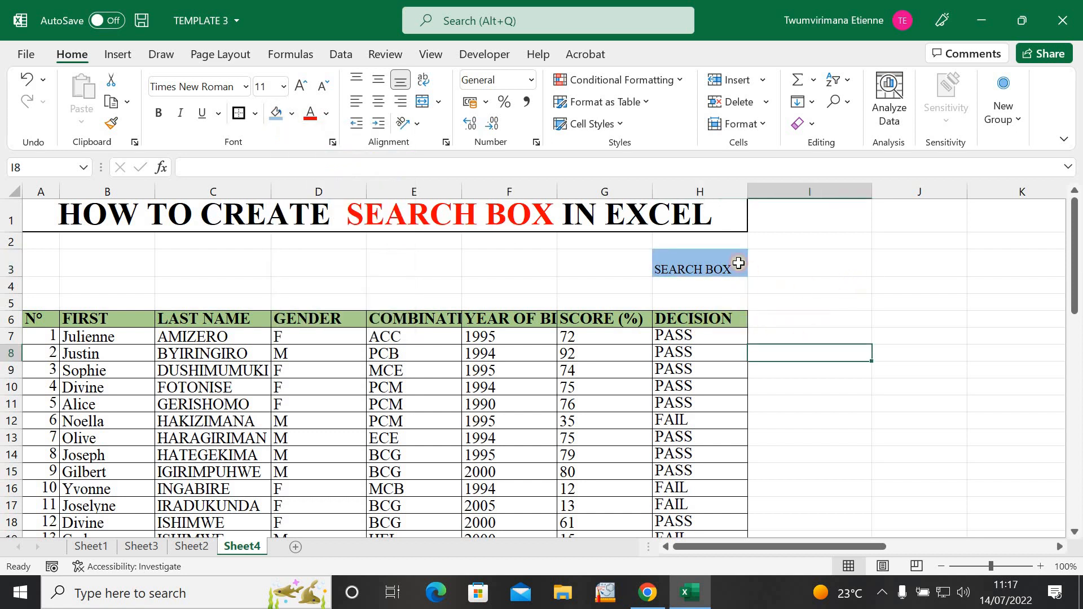
Step: Slightly enlarge the font of the SEARCH BOX label in H3, keeping the text within the cell's width
{"action": "left_click", "coordinate": [721, 255]}
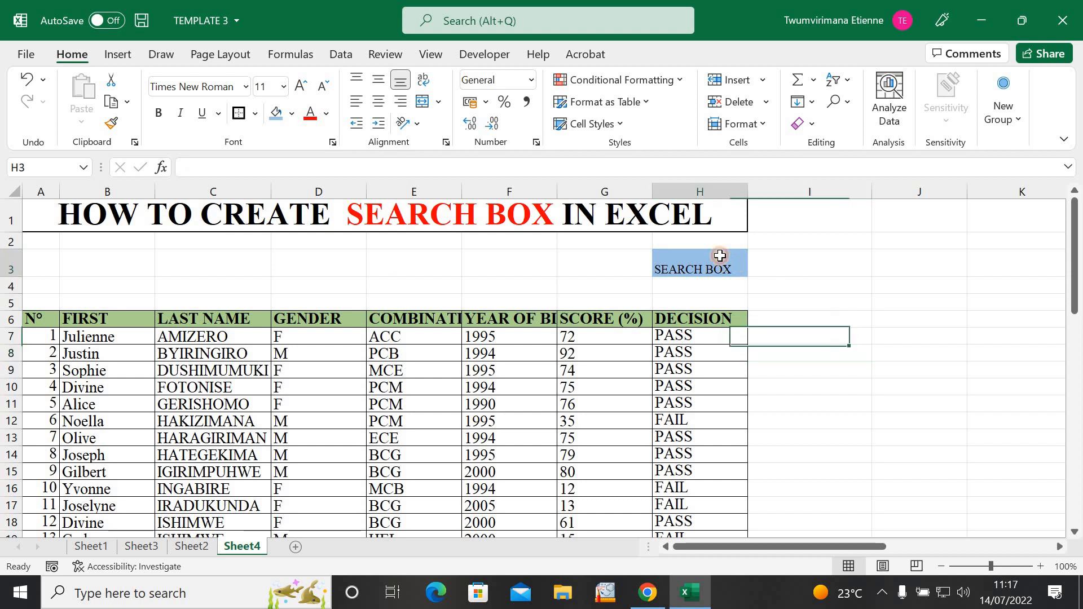
{"action": "left_click", "coordinate": [303, 94]}
{"action": "left_click", "coordinate": [303, 94]}
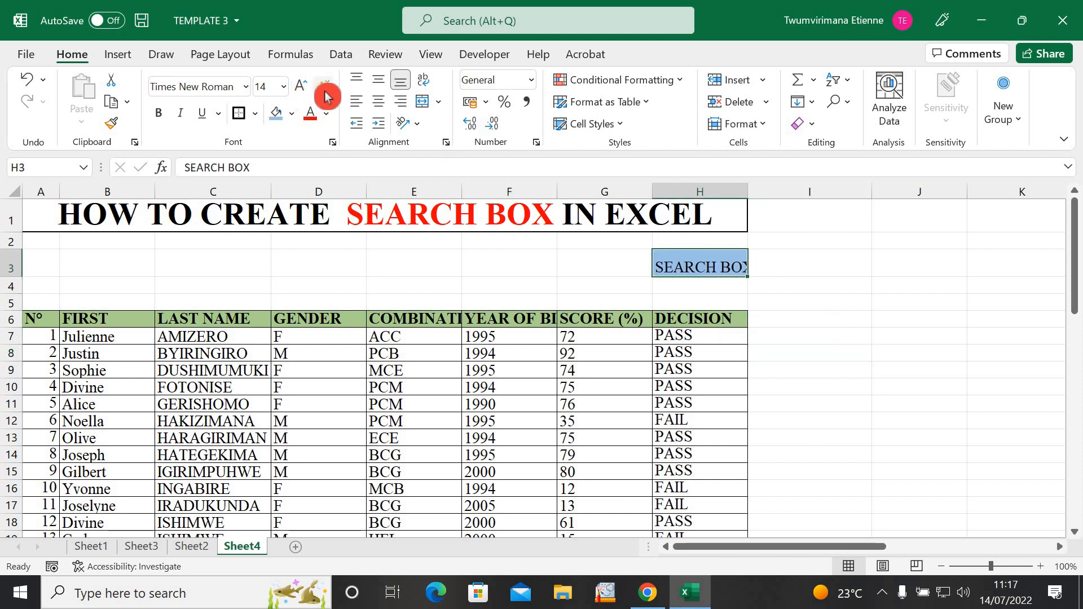
{"action": "left_click", "coordinate": [324, 91]}
{"action": "left_click", "coordinate": [783, 370]}
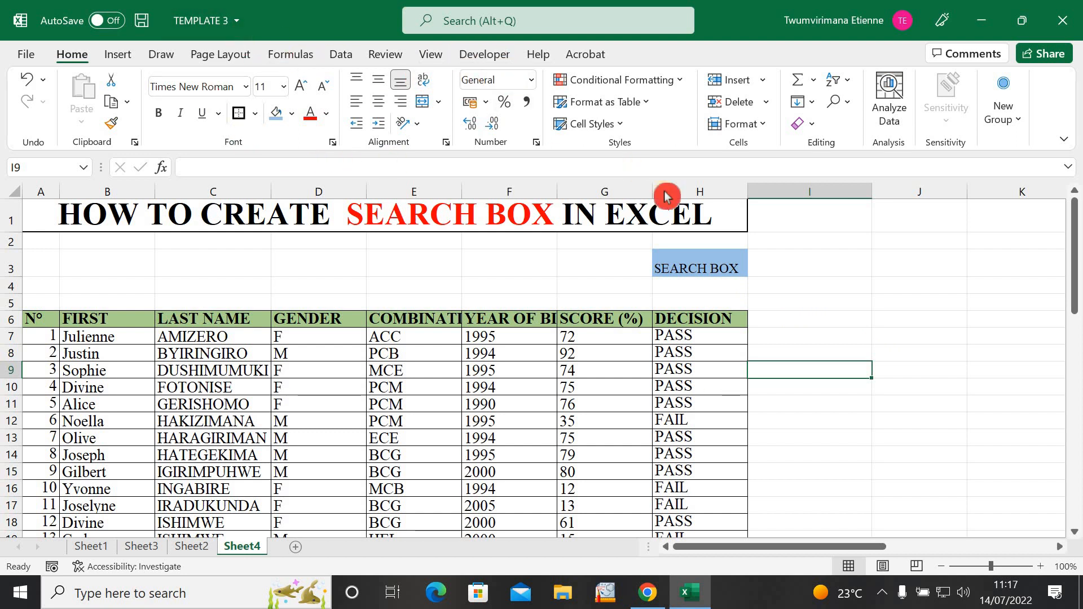
Step: Open the program options for customizing the ribbon and make sure the Developer main tab is enabled
{"action": "left_click", "coordinate": [20, 54]}
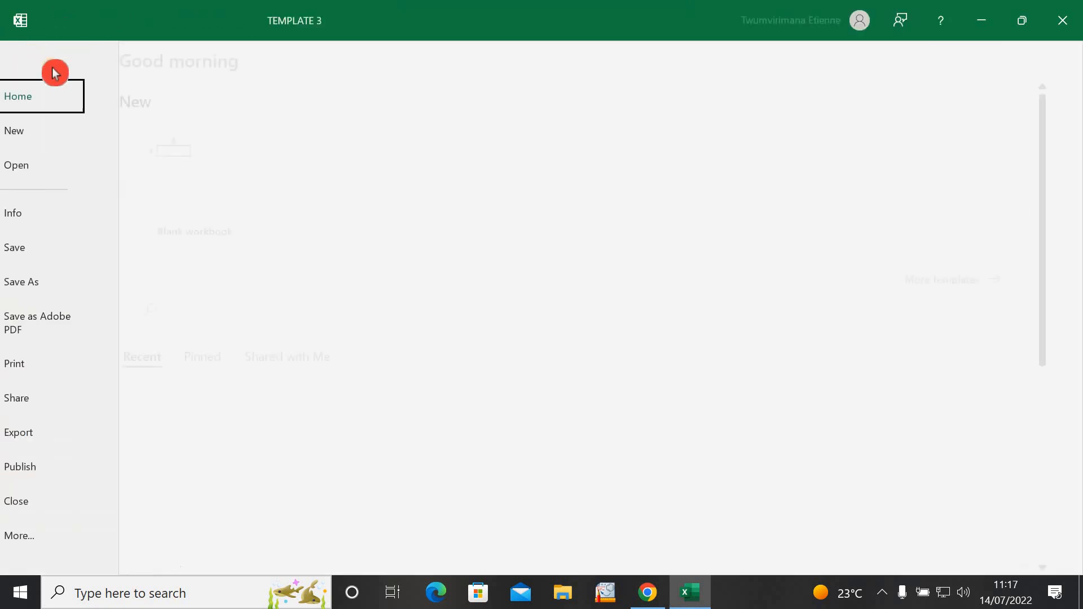
{"action": "left_click", "coordinate": [57, 542]}
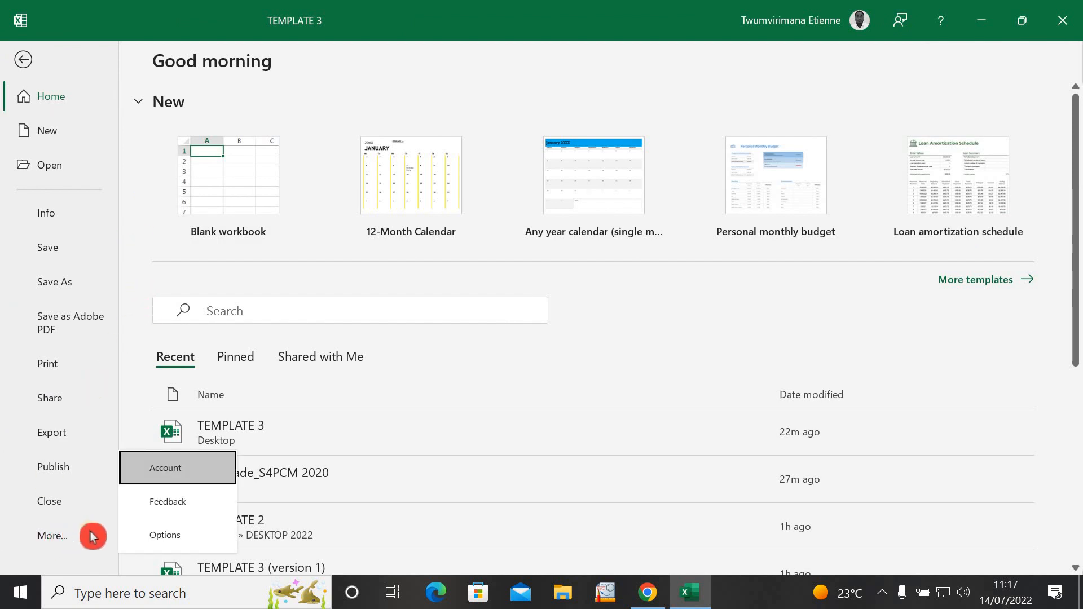
{"action": "left_click", "coordinate": [162, 544]}
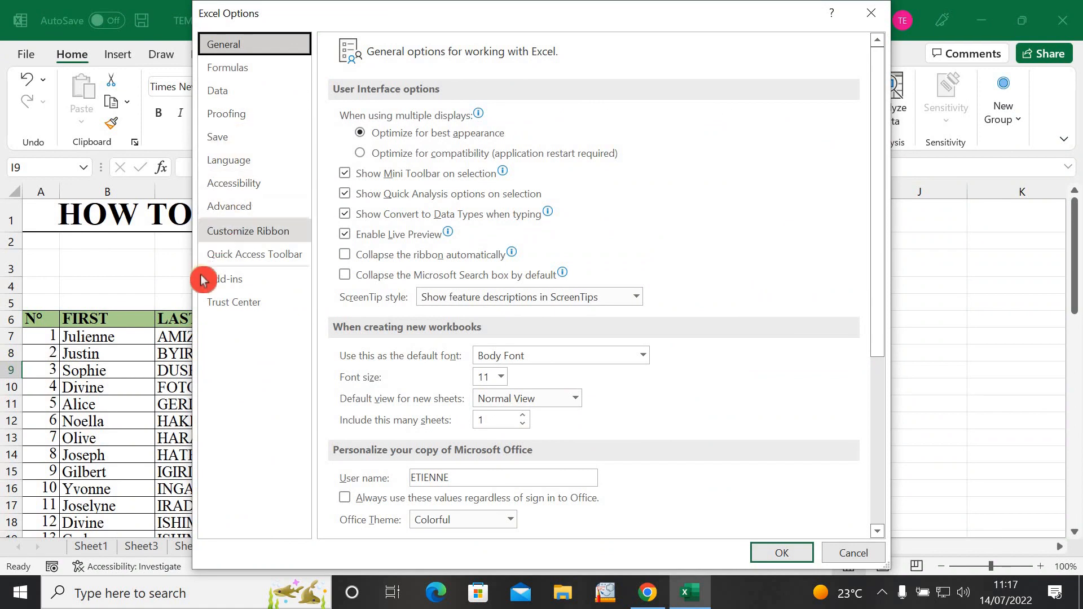
{"action": "left_click", "coordinate": [266, 232]}
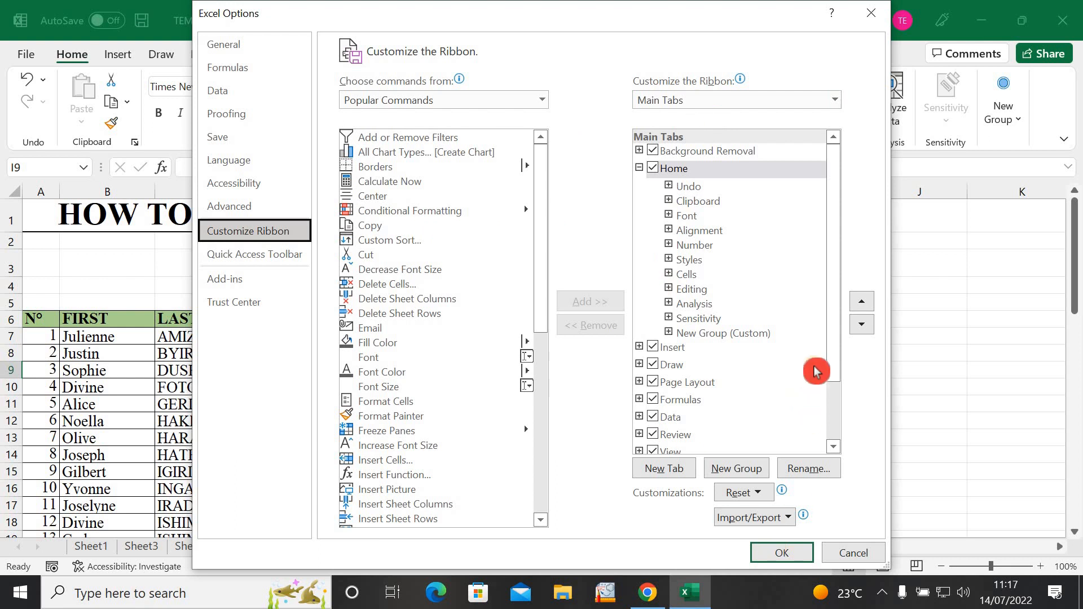
{"action": "left_click_drag", "start_coordinate": [832, 276], "coordinate": [834, 348]}
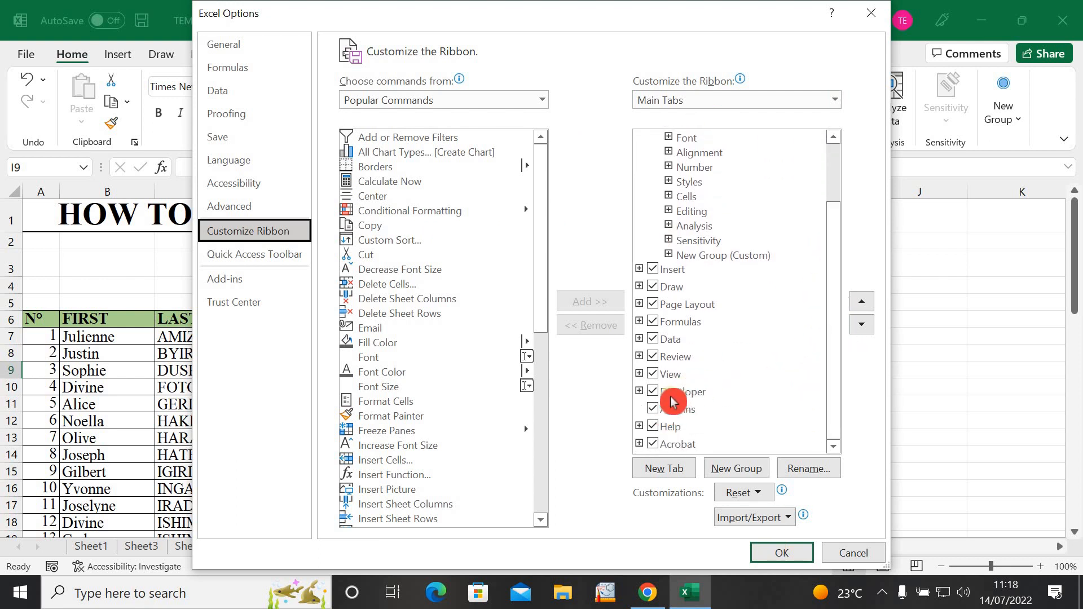
{"action": "left_click", "coordinate": [654, 392]}
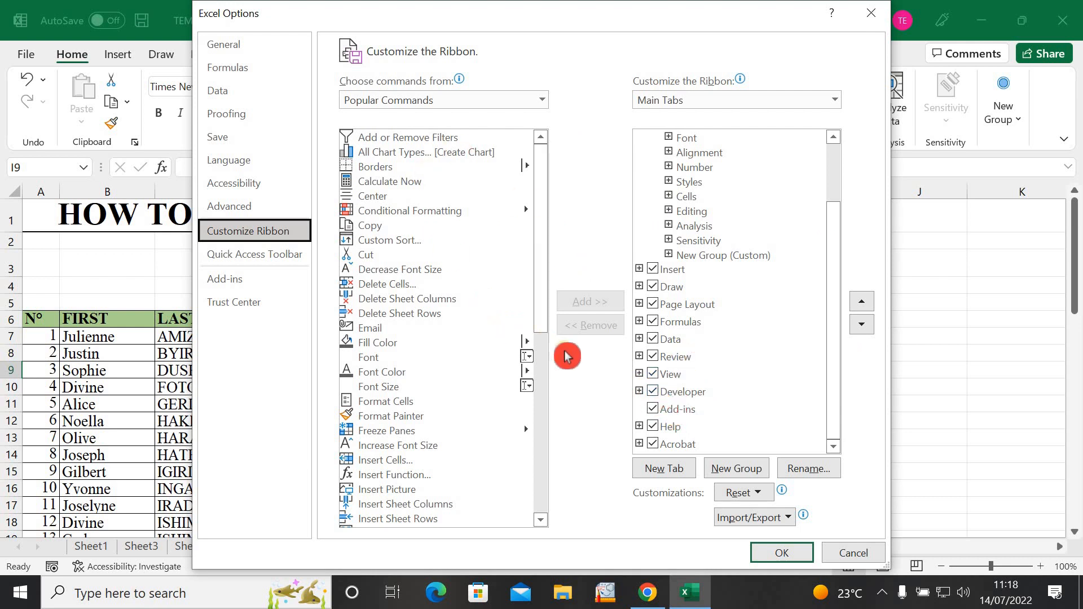
{"action": "left_click", "coordinate": [653, 394]}
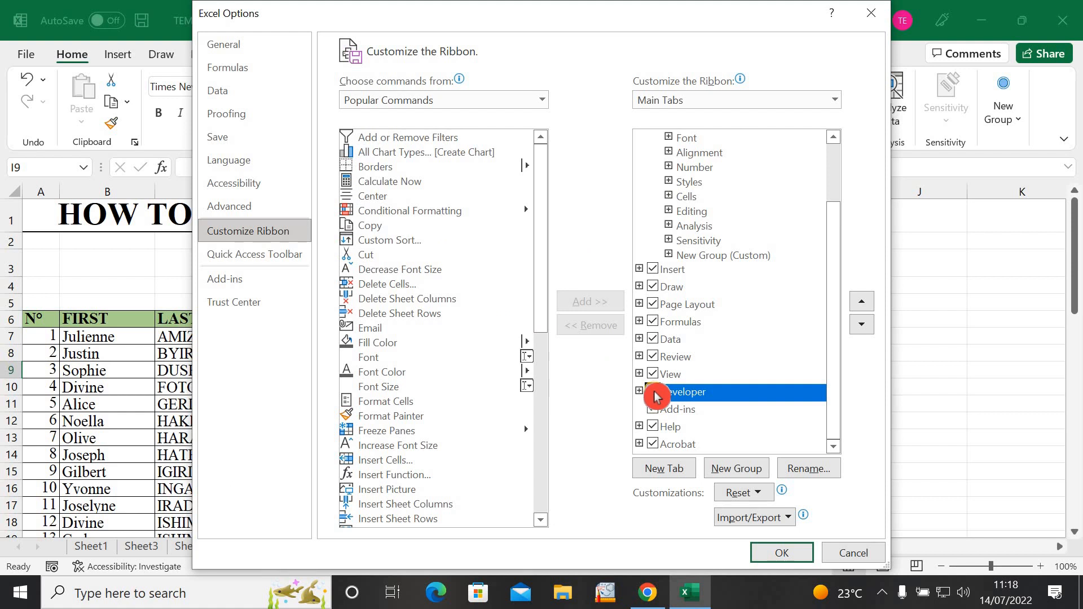
{"action": "left_click", "coordinate": [781, 554]}
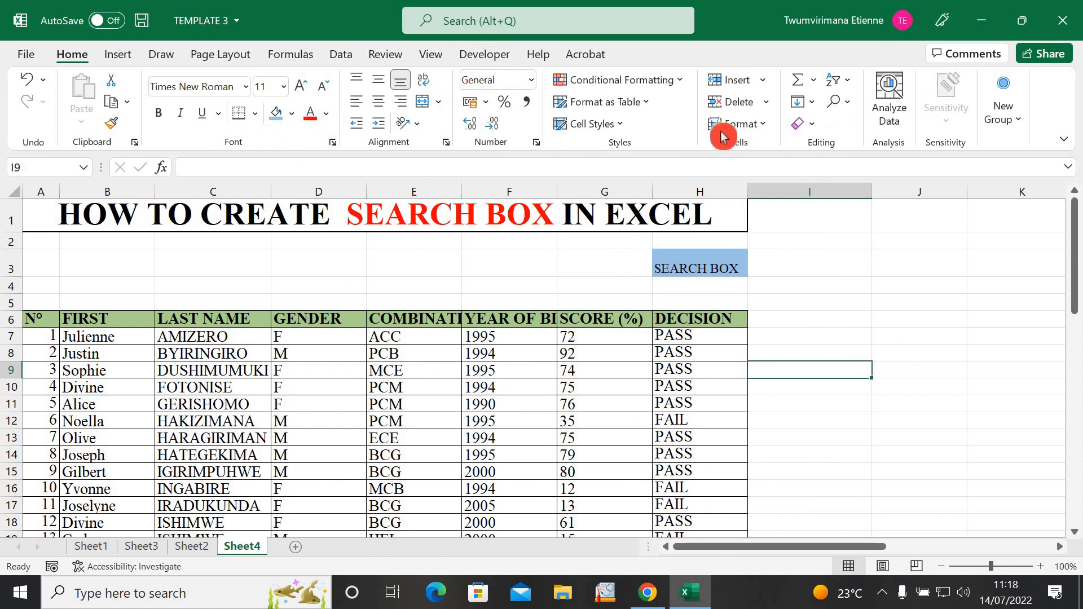
Step: Reopen the ribbon customization directly from the ribbon and check that Developer is enabled among the main tabs
{"action": "right_click", "coordinate": [668, 119]}
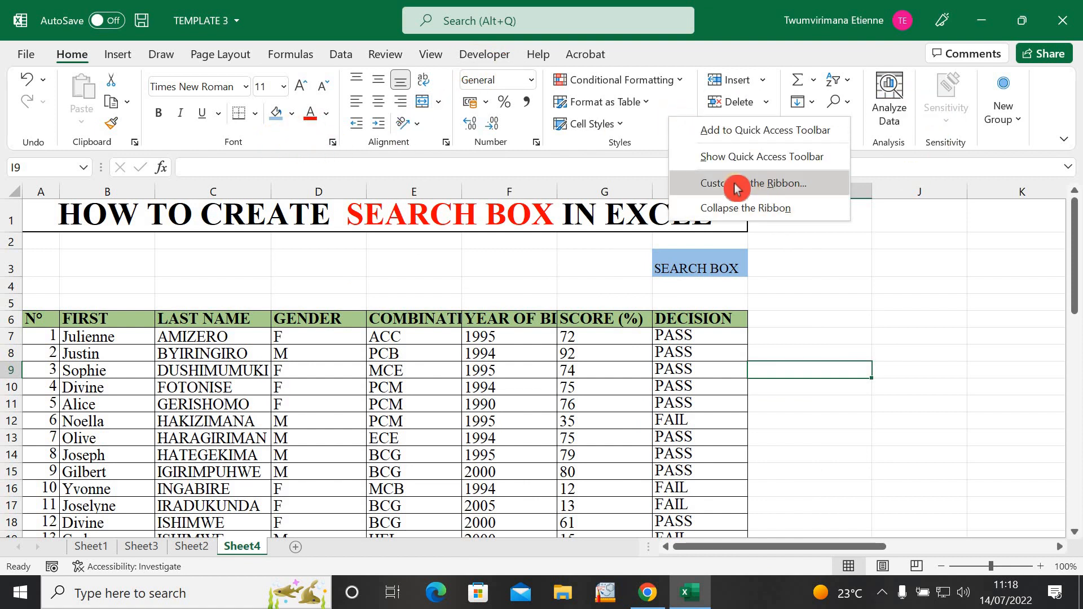
{"action": "left_click", "coordinate": [789, 195]}
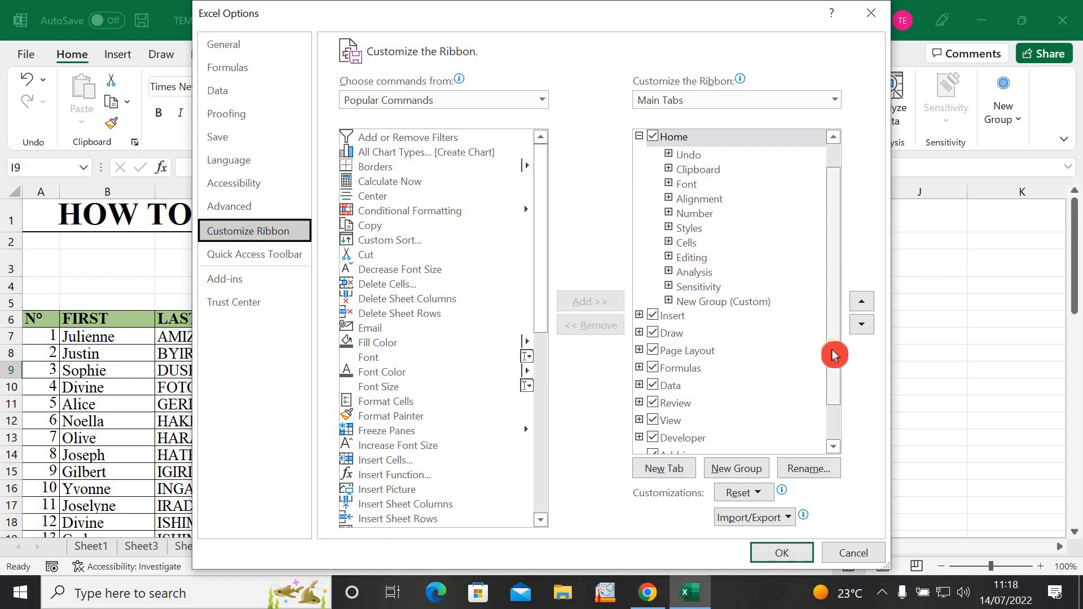
{"action": "left_click_drag", "start_coordinate": [834, 355], "coordinate": [829, 392]}
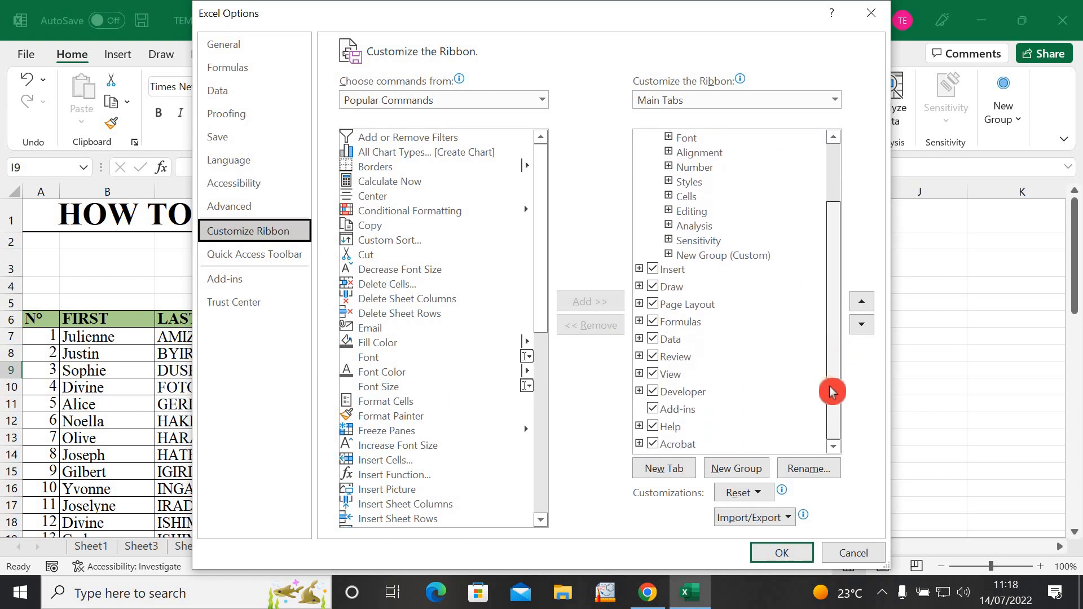
{"action": "left_click", "coordinate": [654, 393]}
{"action": "left_click", "coordinate": [782, 552]}
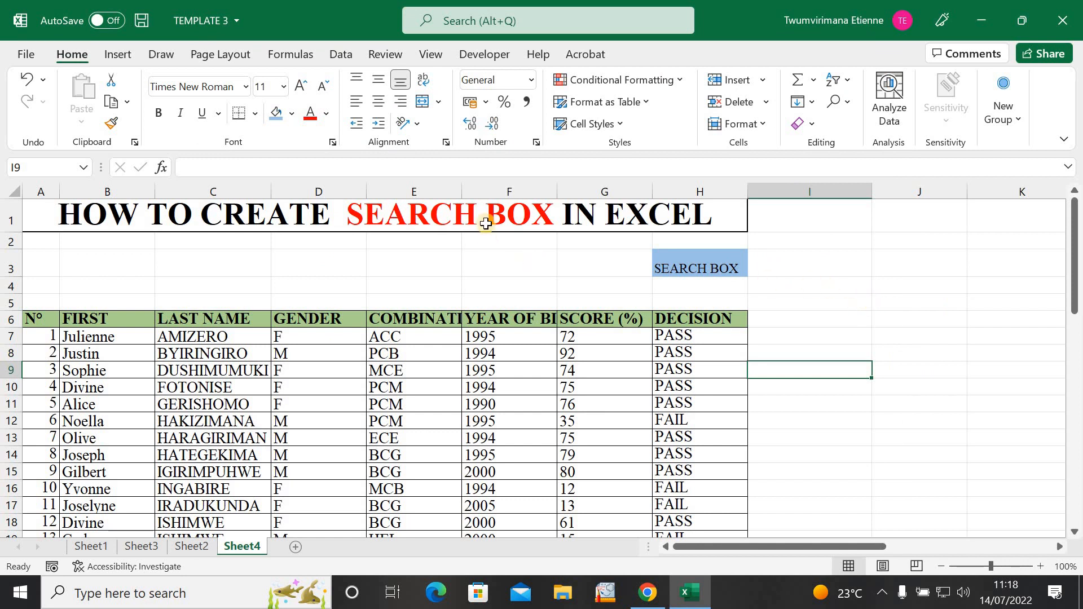
Step: Bring up the developer controls and locate the ActiveX Text Box among the controls that can be inserted
{"action": "left_click", "coordinate": [489, 57]}
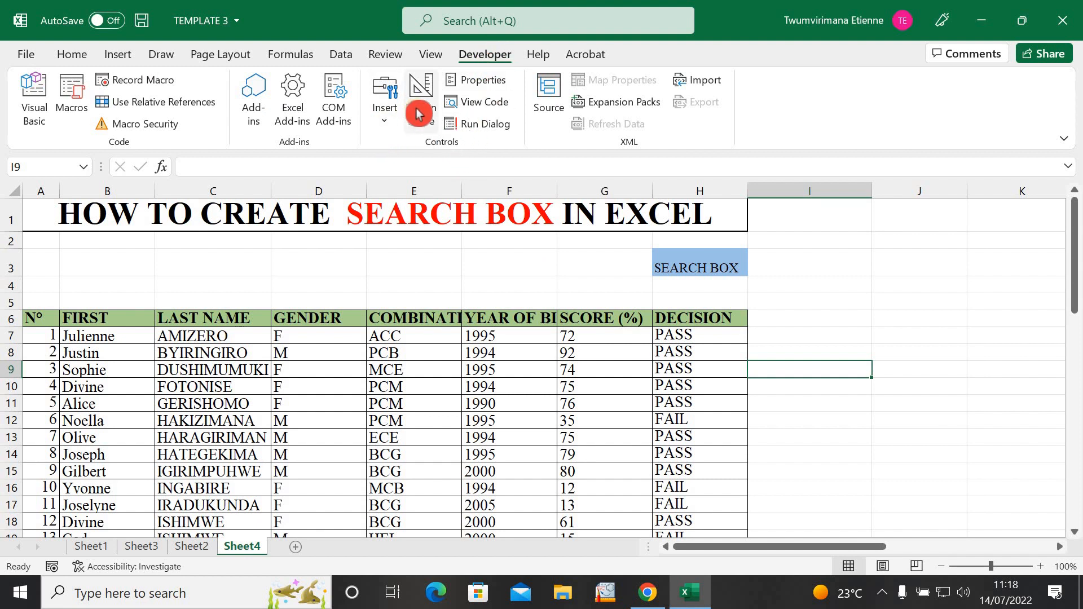
{"action": "left_click", "coordinate": [389, 125]}
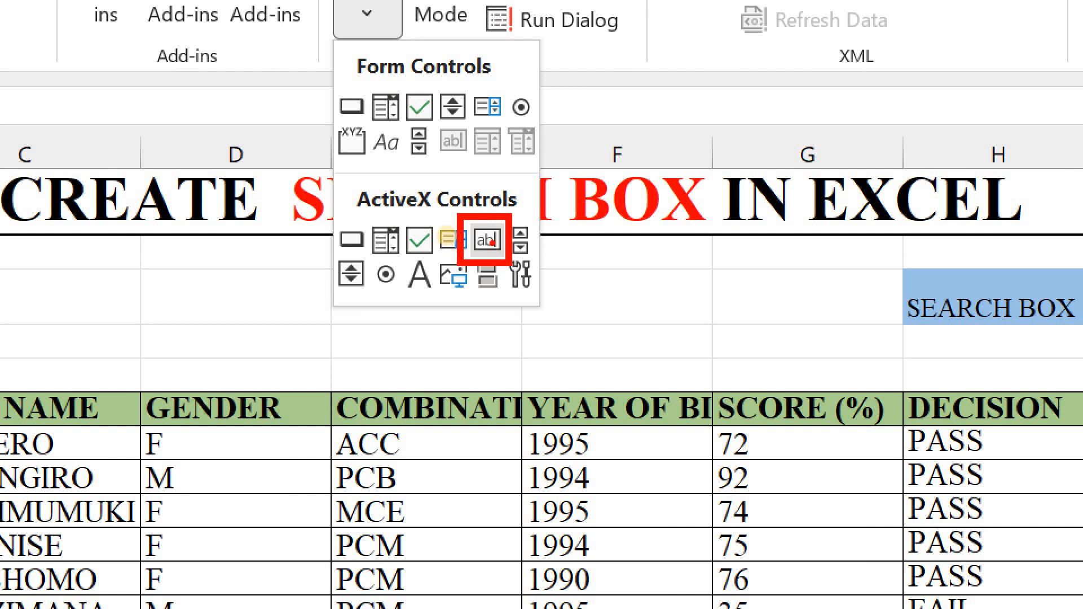
{"action": "left_click", "coordinate": [487, 240]}
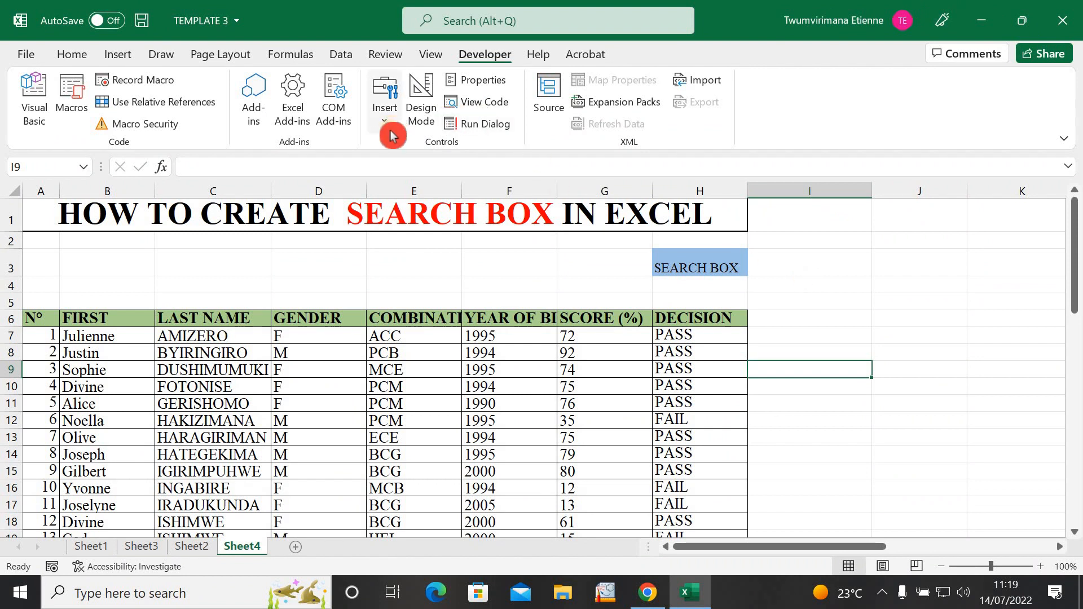
{"action": "left_click", "coordinate": [393, 127]}
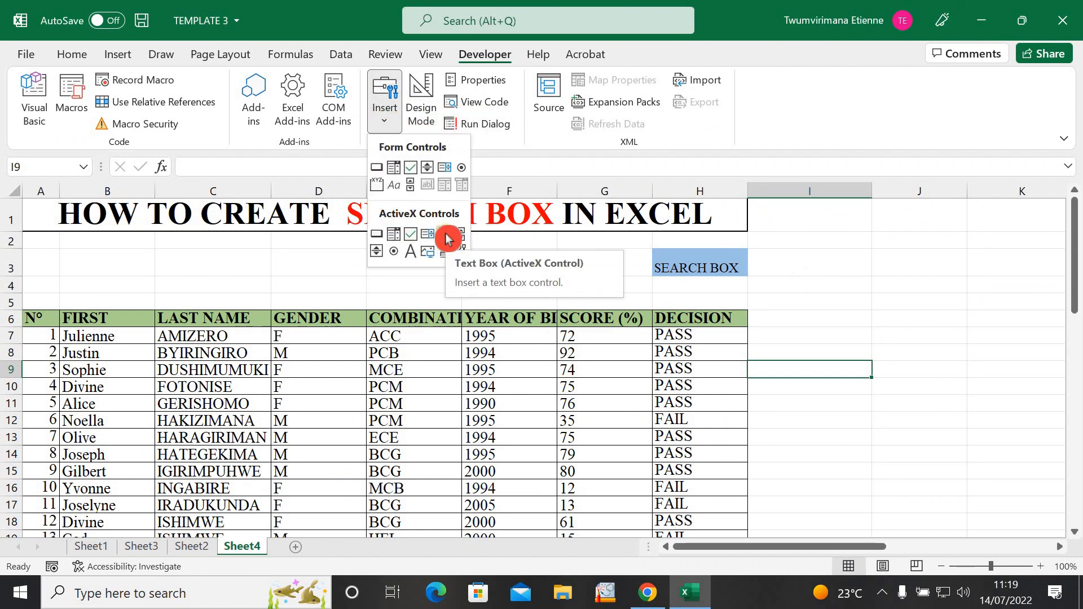
{"action": "left_click", "coordinate": [446, 239]}
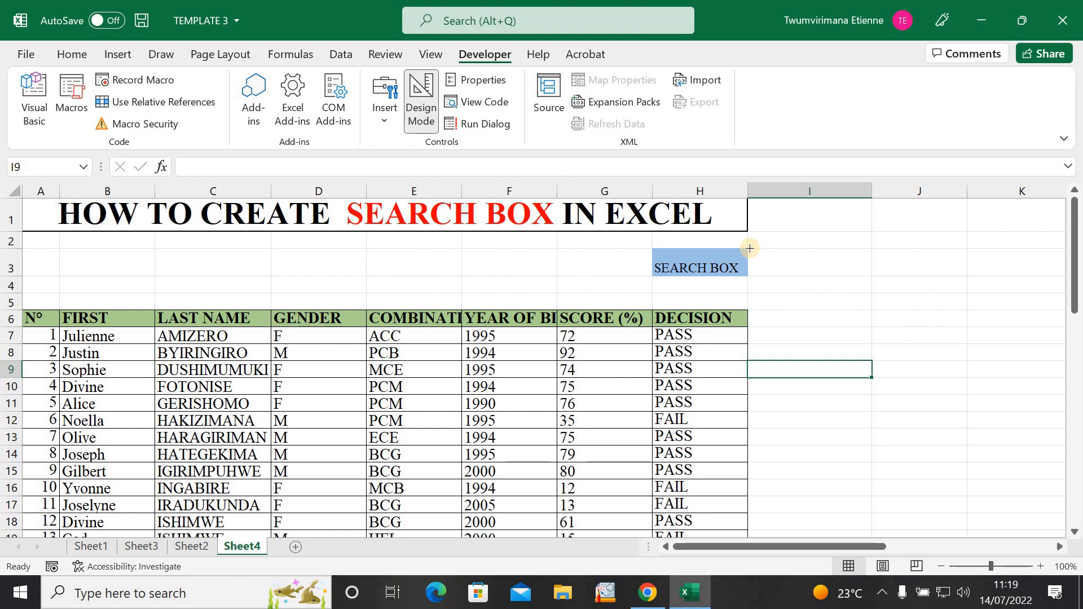
{"action": "left_click_drag", "start_coordinate": [750, 248], "coordinate": [755, 253]}
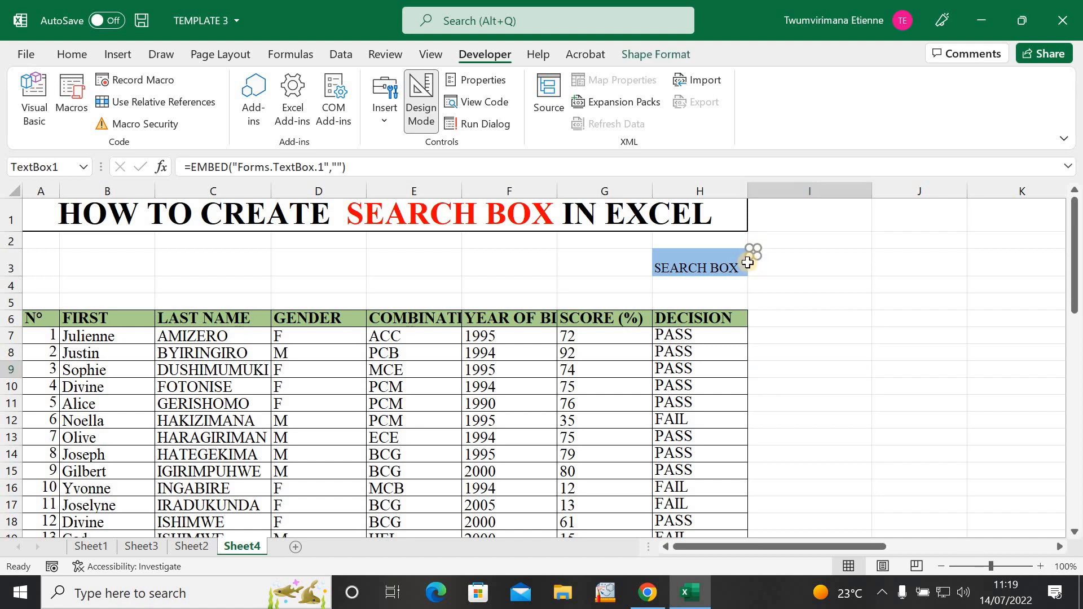
{"action": "key", "text": "Escape"}
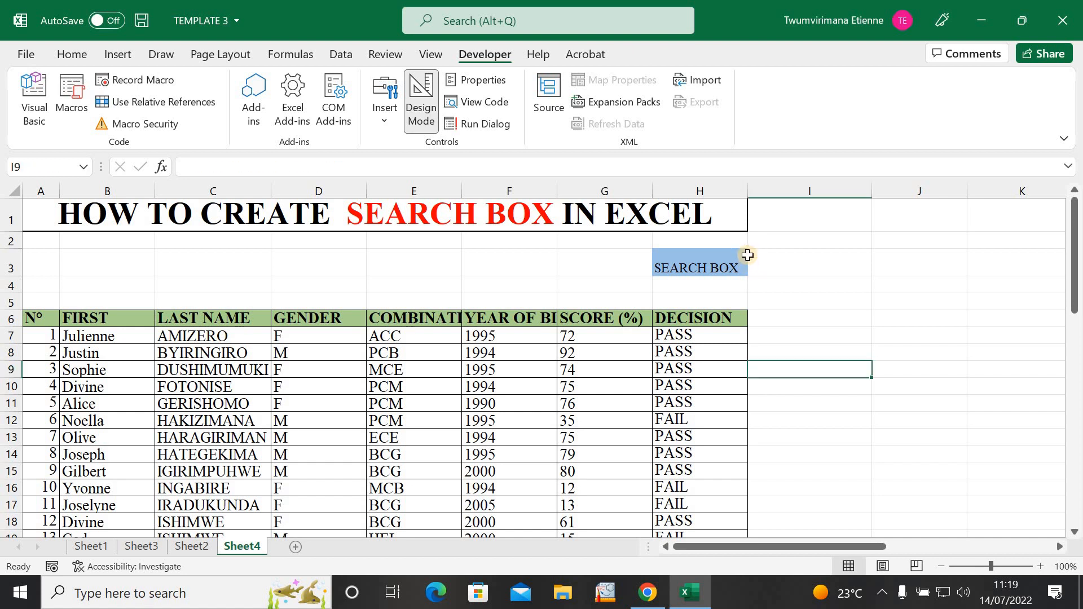
Step: Draw an ActiveX text box covering cell I3, directly beside the SEARCH BOX label, and leave it selected
{"action": "left_click", "coordinate": [387, 125]}
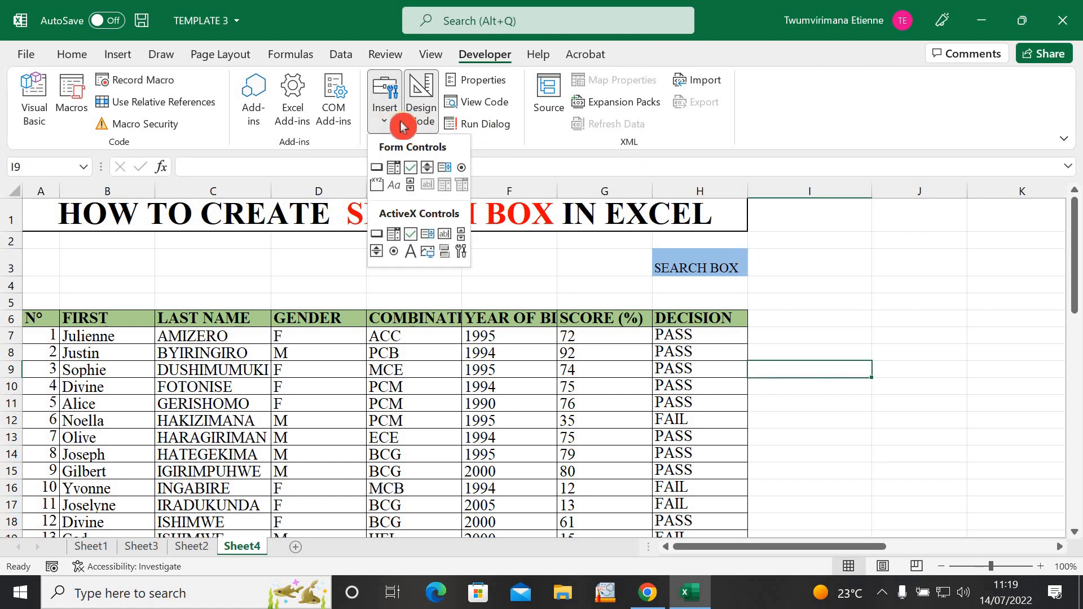
{"action": "left_click", "coordinate": [445, 237]}
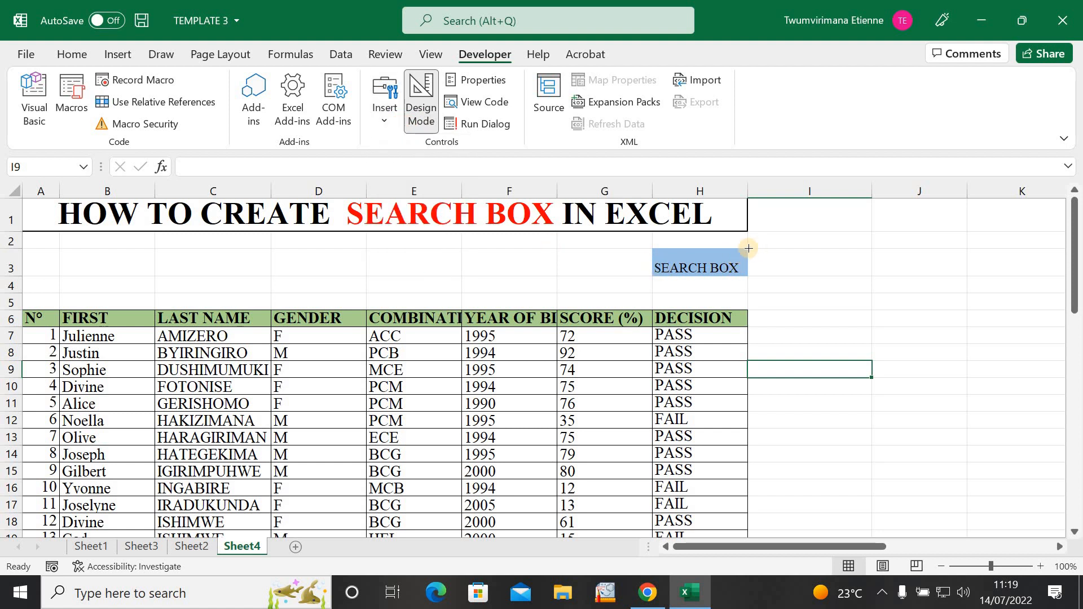
{"action": "mouse_move", "coordinate": [749, 248]}
{"action": "left_mouse_down"}
{"action": "mouse_move", "coordinate": [793, 276]}
{"action": "mouse_move", "coordinate": [872, 275]}
{"action": "left_mouse_up"}
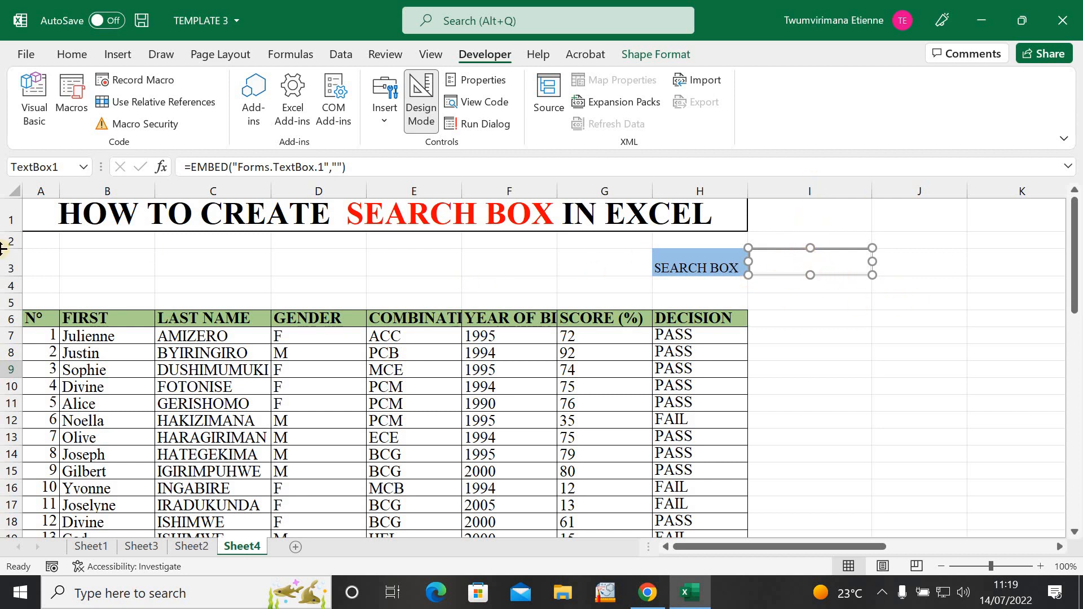
{"action": "left_click", "coordinate": [828, 316]}
{"action": "left_click", "coordinate": [804, 254]}
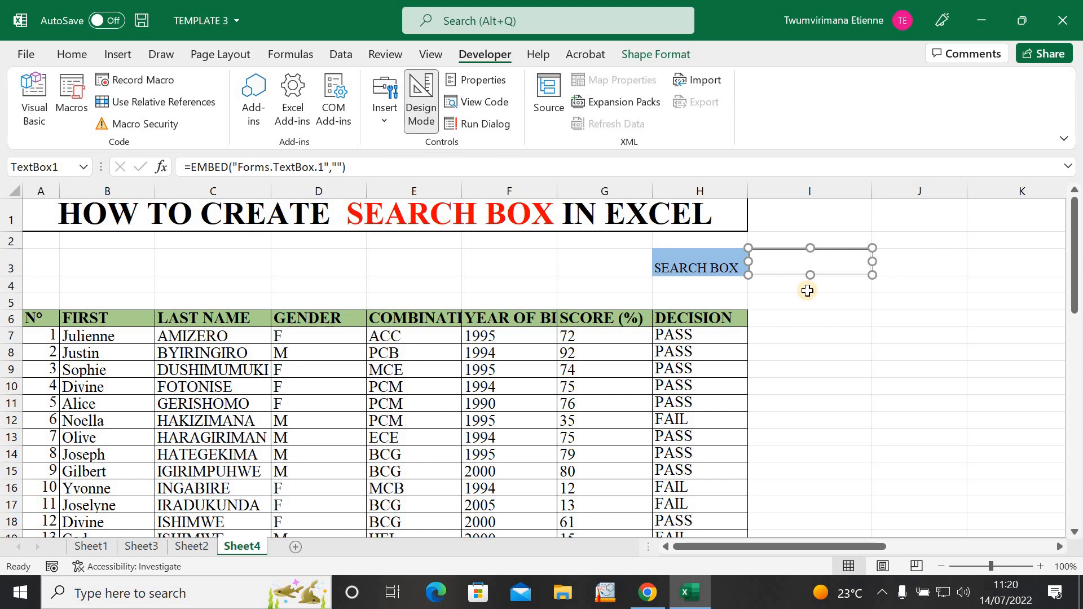
Step: Move the text box off cell I3 and place it back beside the SEARCH BOX label
{"action": "mouse_move", "coordinate": [798, 252]}
{"action": "left_mouse_down"}
{"action": "mouse_move", "coordinate": [931, 269]}
{"action": "mouse_move", "coordinate": [861, 266]}
{"action": "mouse_move", "coordinate": [795, 245]}
{"action": "mouse_move", "coordinate": [798, 256]}
{"action": "left_mouse_up"}
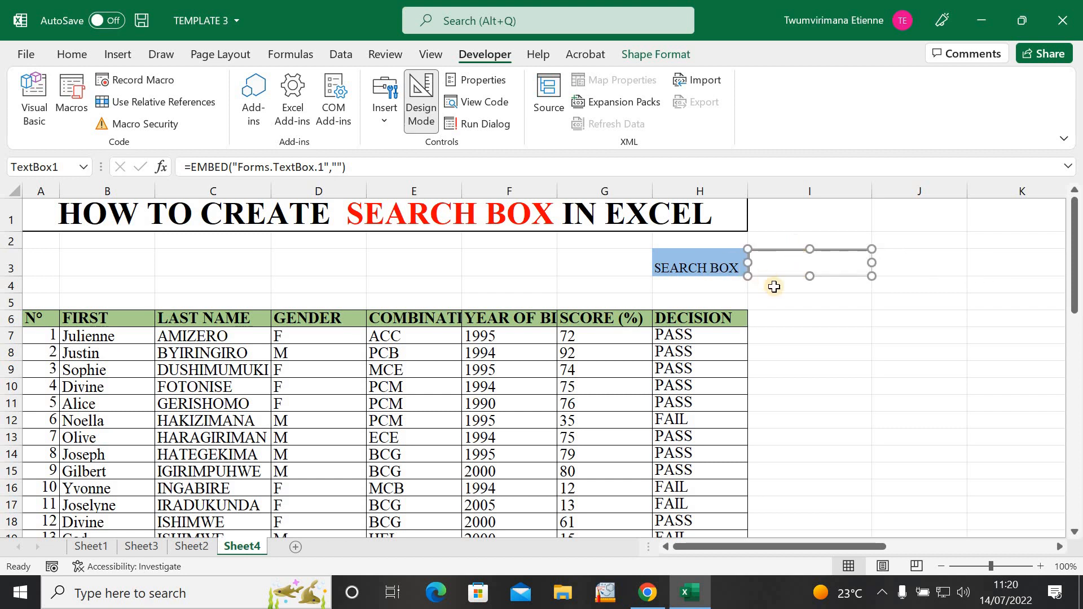
{"action": "left_click_drag", "start_coordinate": [854, 307], "coordinate": [881, 340]}
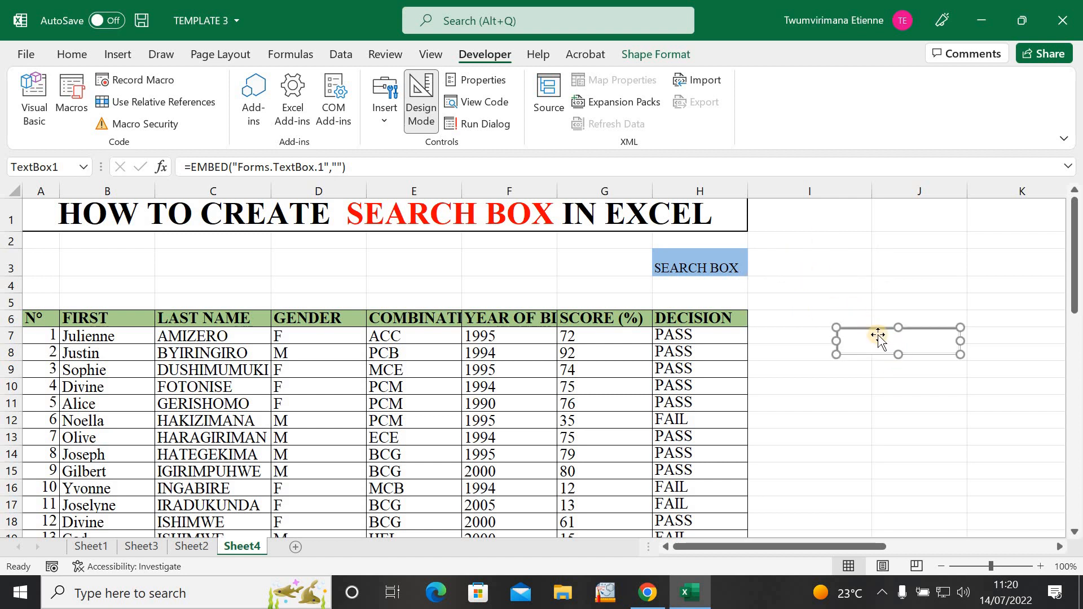
{"action": "left_click_drag", "start_coordinate": [878, 335], "coordinate": [791, 256]}
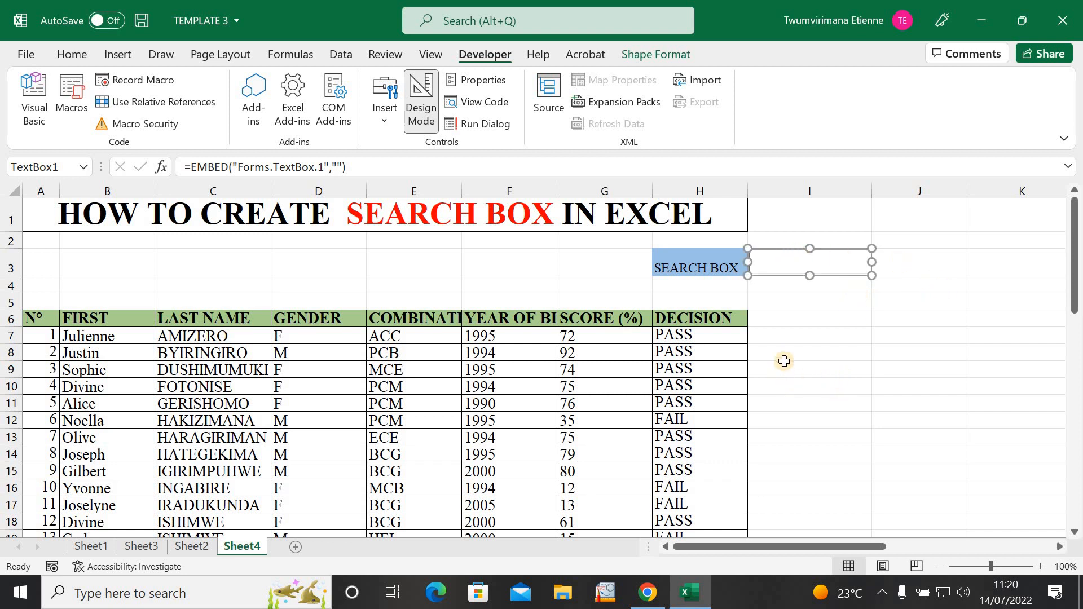
Step: Link the text box to cell I3 by setting its LinkedCell property to I3, and deselect the control
{"action": "left_click", "coordinate": [788, 266]}
{"action": "right_click", "coordinate": [787, 263]}
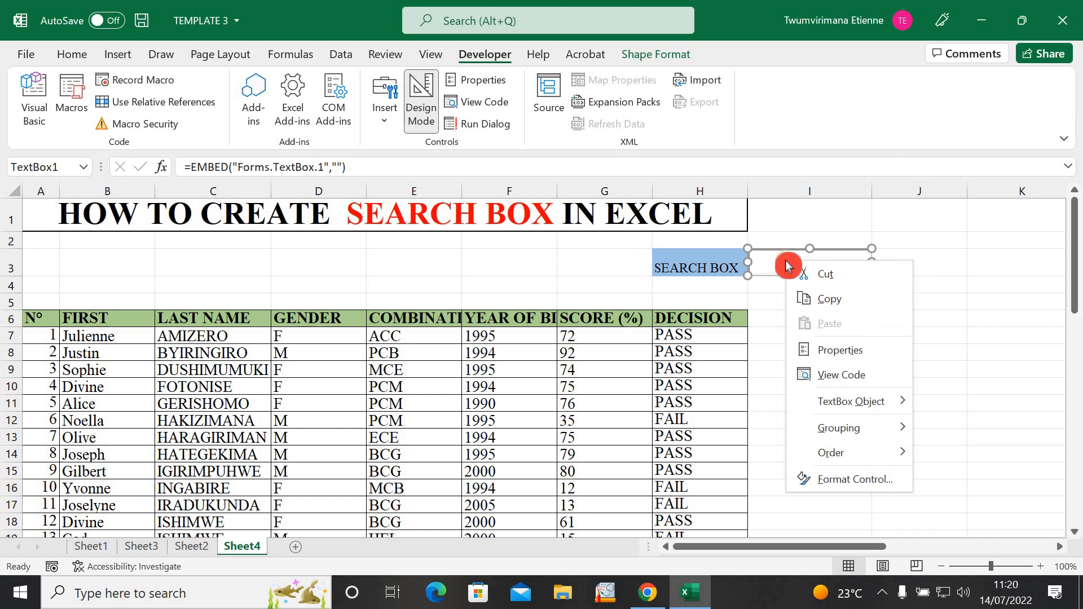
{"action": "left_click", "coordinate": [856, 350]}
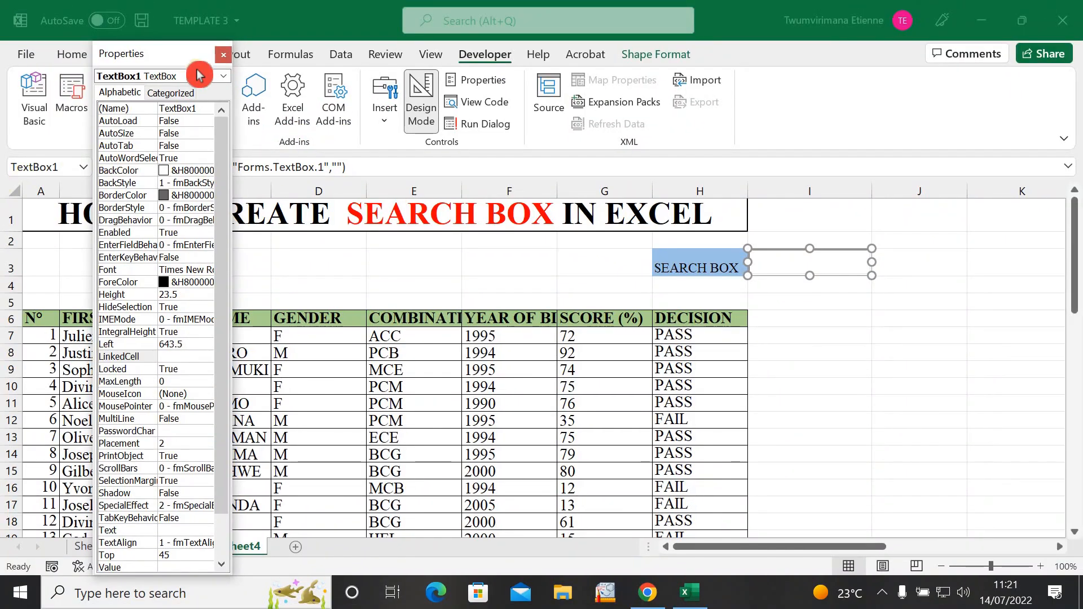
{"action": "left_click", "coordinate": [221, 63]}
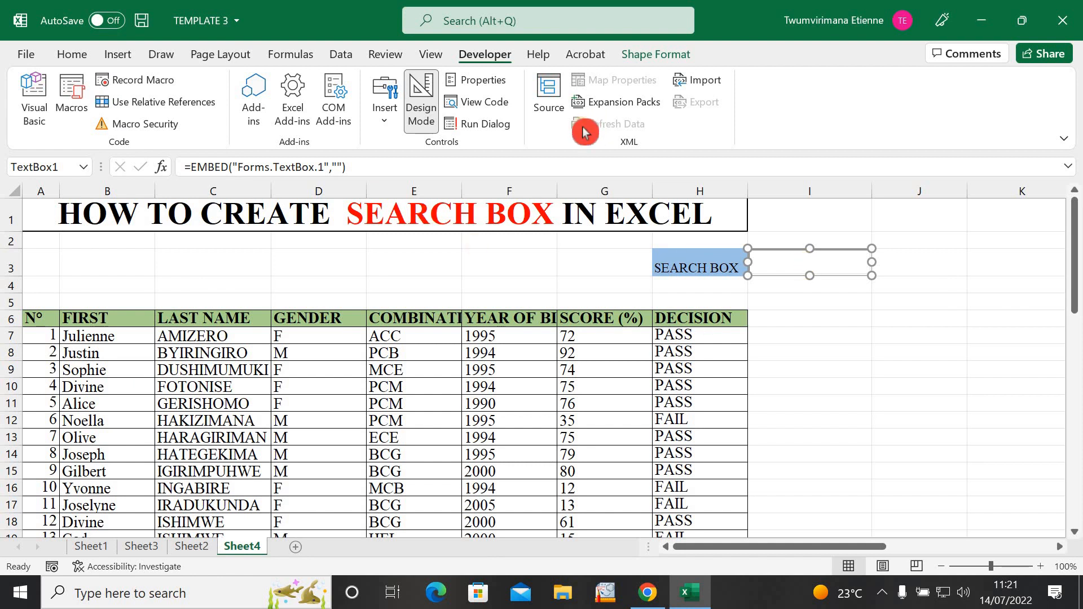
{"action": "right_click", "coordinate": [776, 263]}
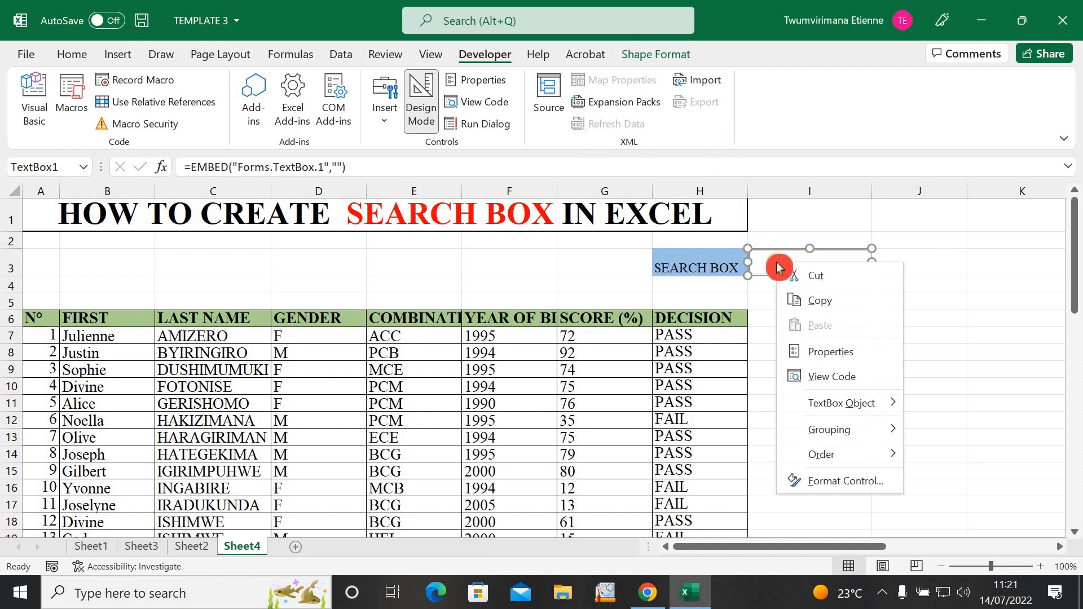
{"action": "left_click", "coordinate": [841, 353]}
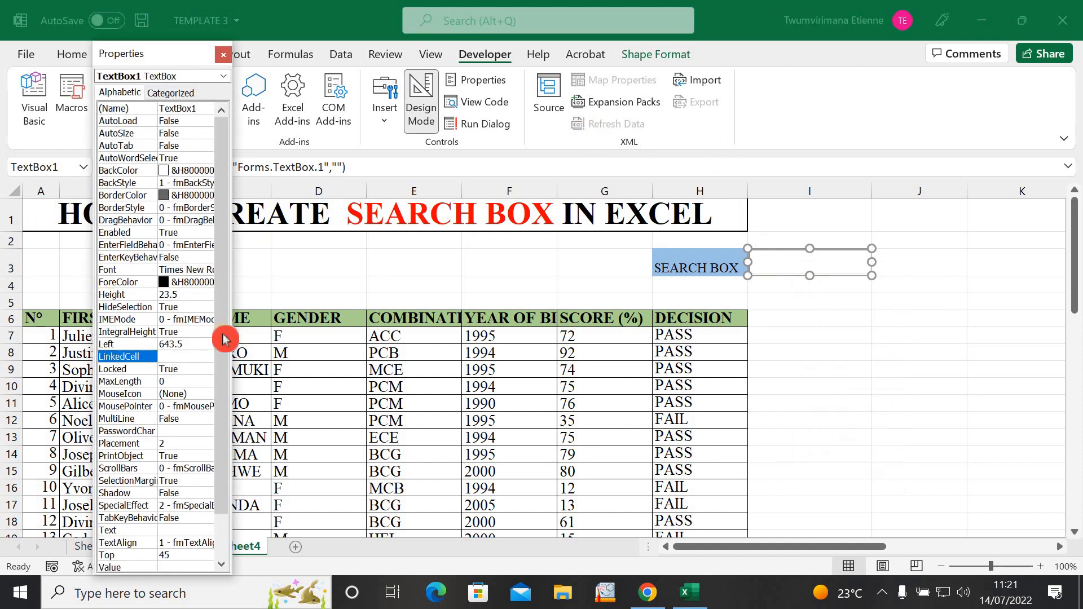
{"action": "left_click", "coordinate": [205, 356]}
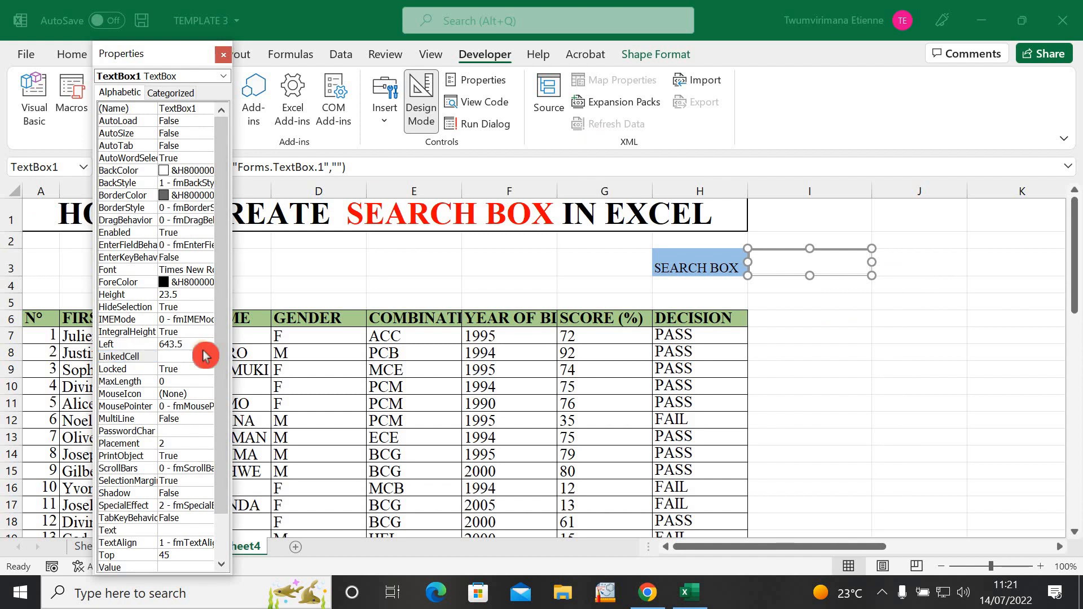
{"action": "type", "text": "I3"}
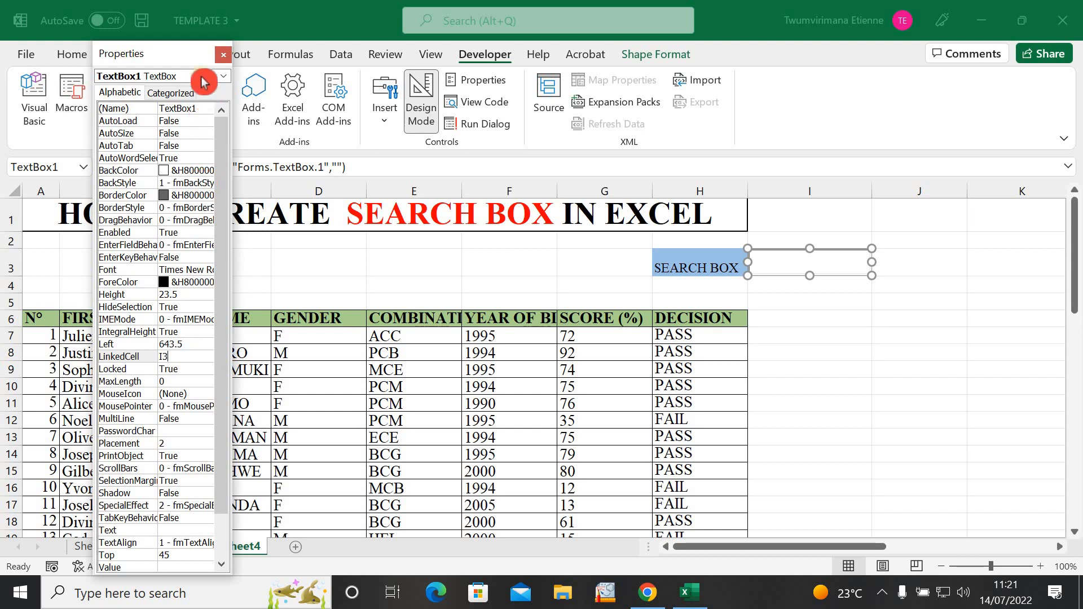
{"action": "left_click", "coordinate": [232, 57]}
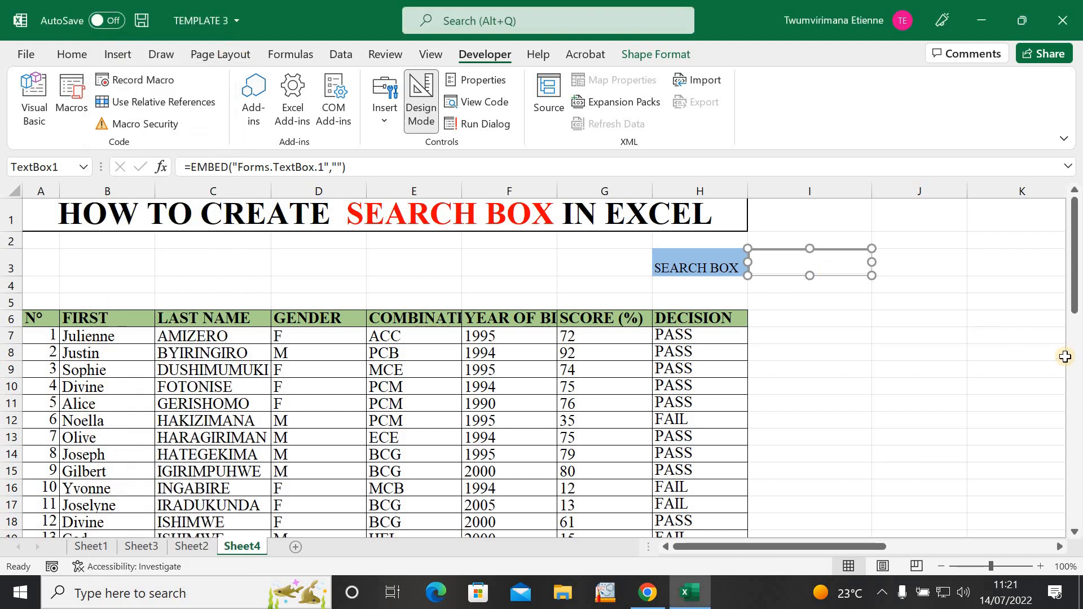
{"action": "left_click", "coordinate": [861, 299]}
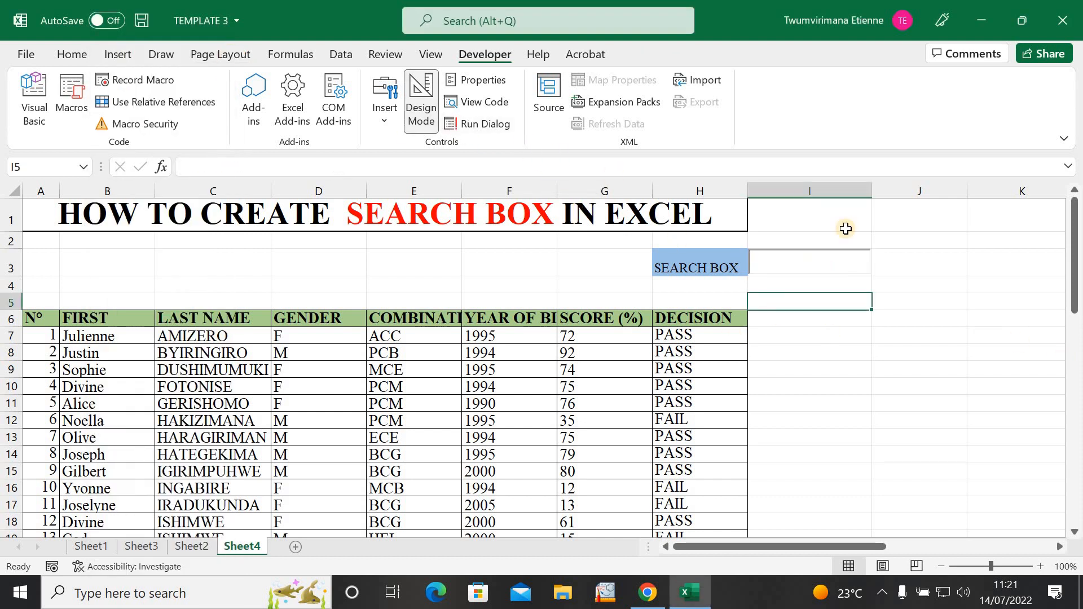
Step: Turn off Design Mode and try the text box by entering a first name in it
{"action": "left_click", "coordinate": [425, 104]}
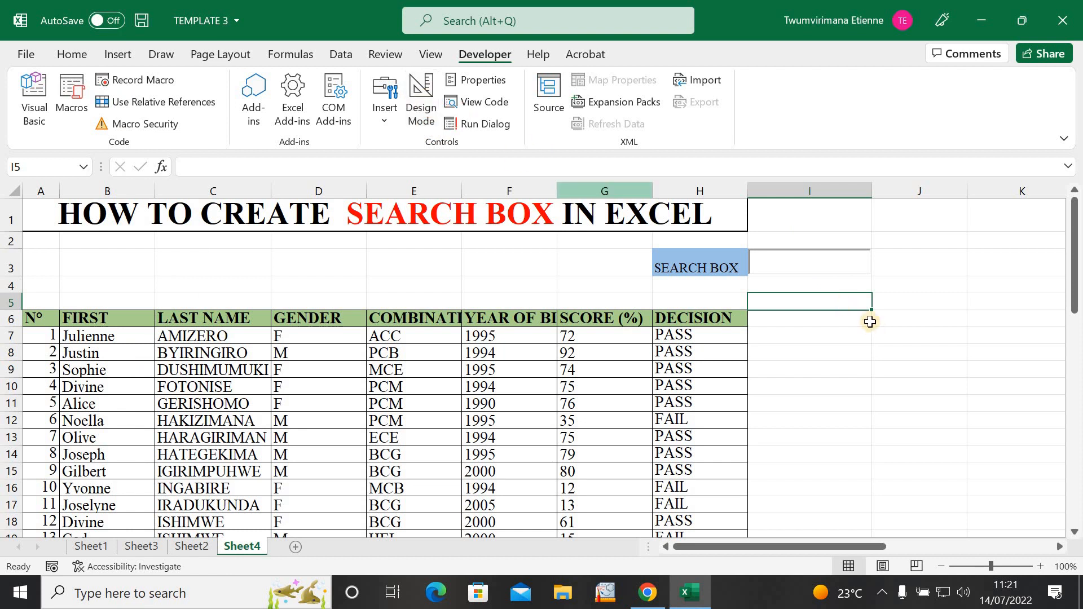
{"action": "left_click", "coordinate": [835, 266]}
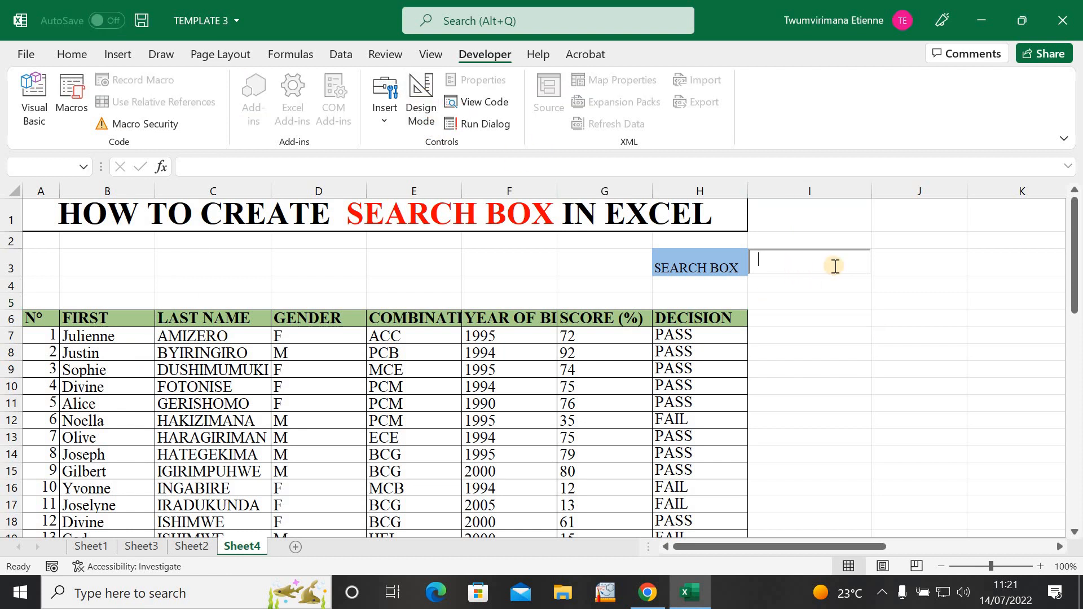
{"action": "type", "text": "Etienne"}
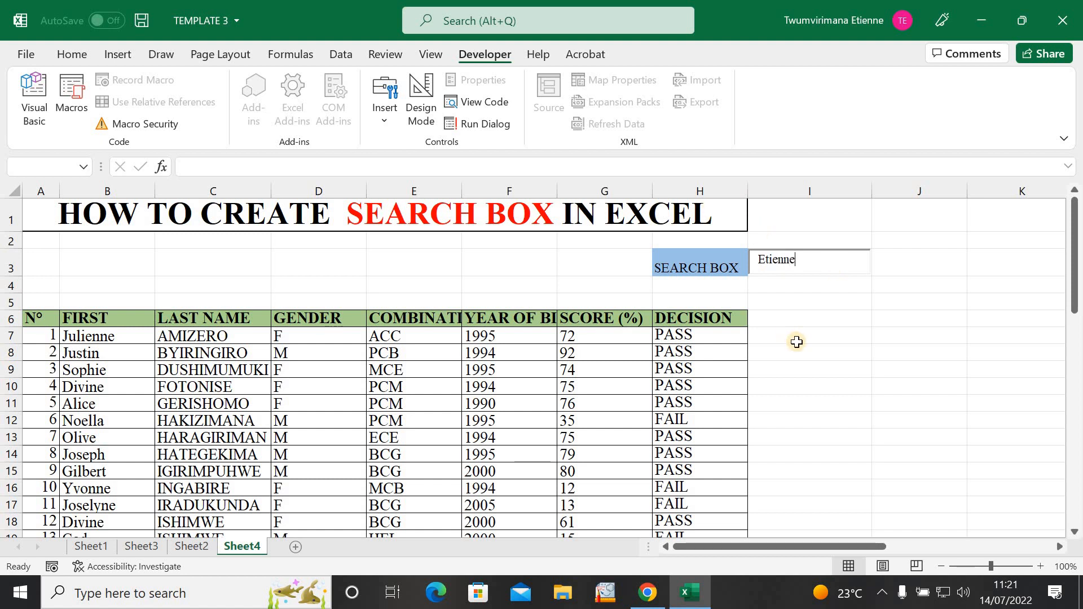
{"action": "left_click", "coordinate": [783, 261]}
{"action": "left_click", "coordinate": [773, 263]}
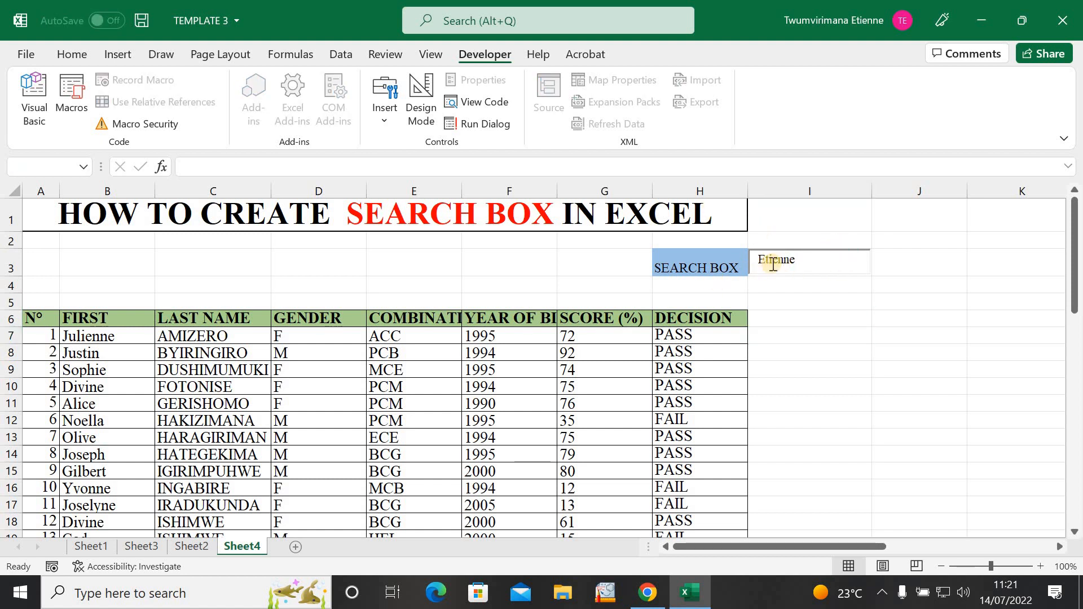
Step: In Design Mode, move the text box aside to check linked cell I3, put it back and turn Design Mode off
{"action": "left_click", "coordinate": [422, 105]}
{"action": "left_click_drag", "start_coordinate": [815, 255], "coordinate": [855, 341]}
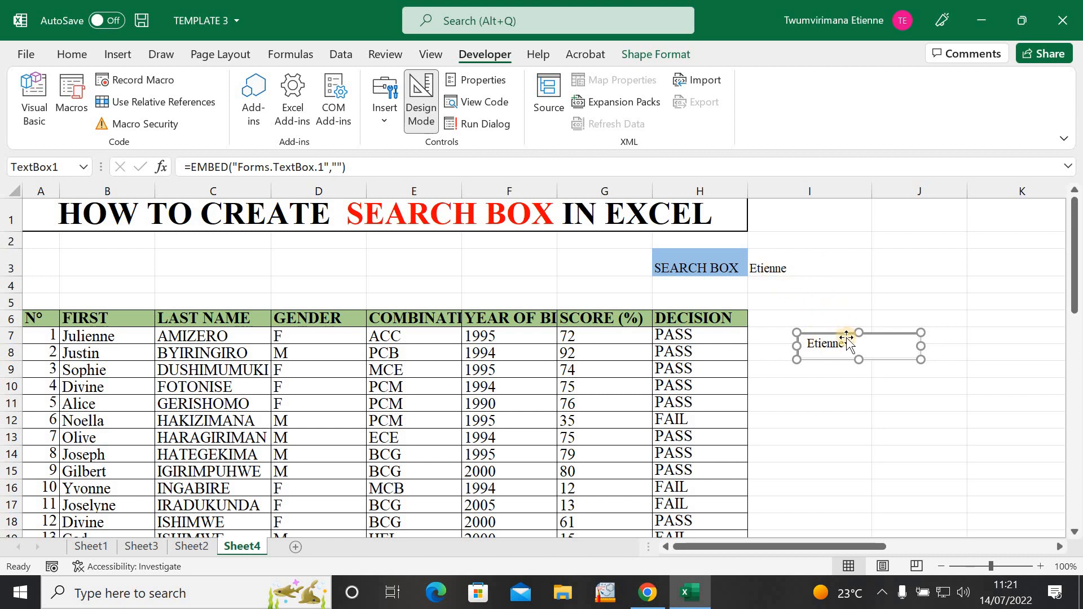
{"action": "left_click_drag", "start_coordinate": [847, 340], "coordinate": [793, 254]}
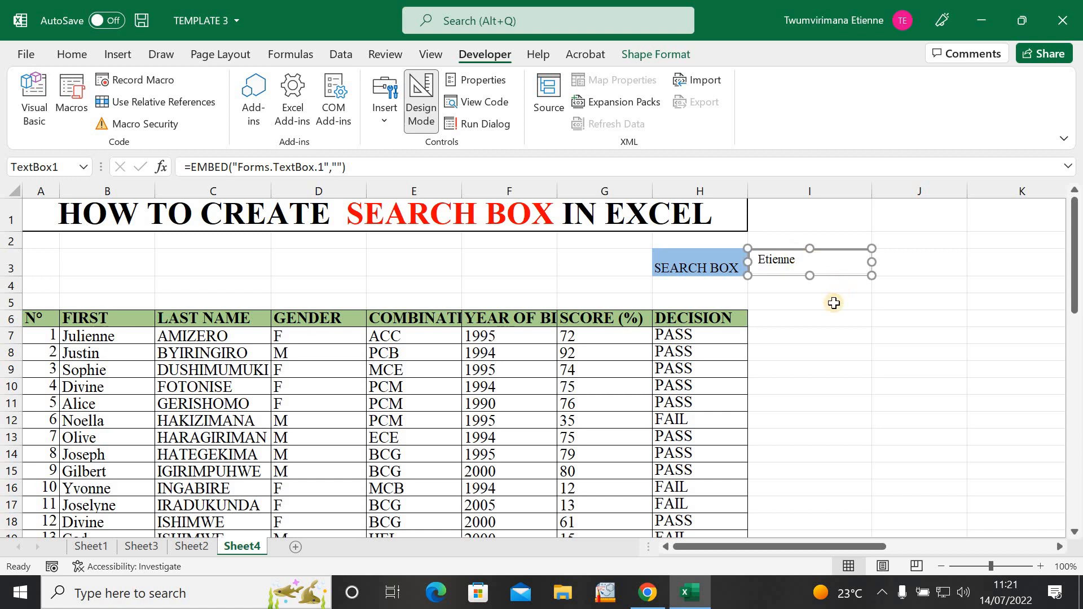
{"action": "left_click", "coordinate": [424, 101]}
{"action": "left_click", "coordinate": [804, 259]}
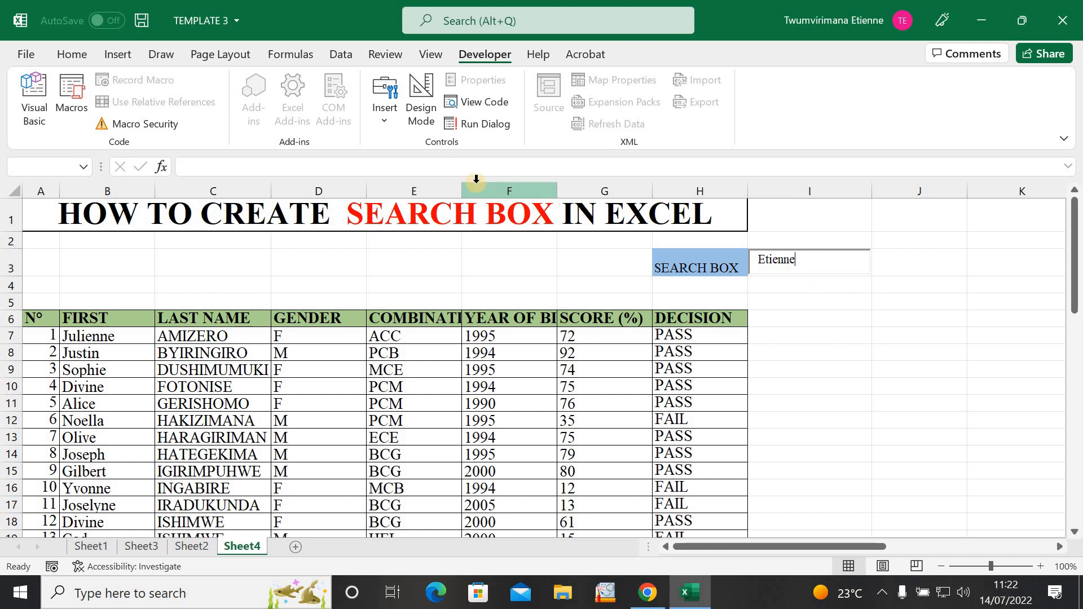
Step: Turn Design Mode on to select the text box, and turn it off again
{"action": "left_click", "coordinate": [429, 103]}
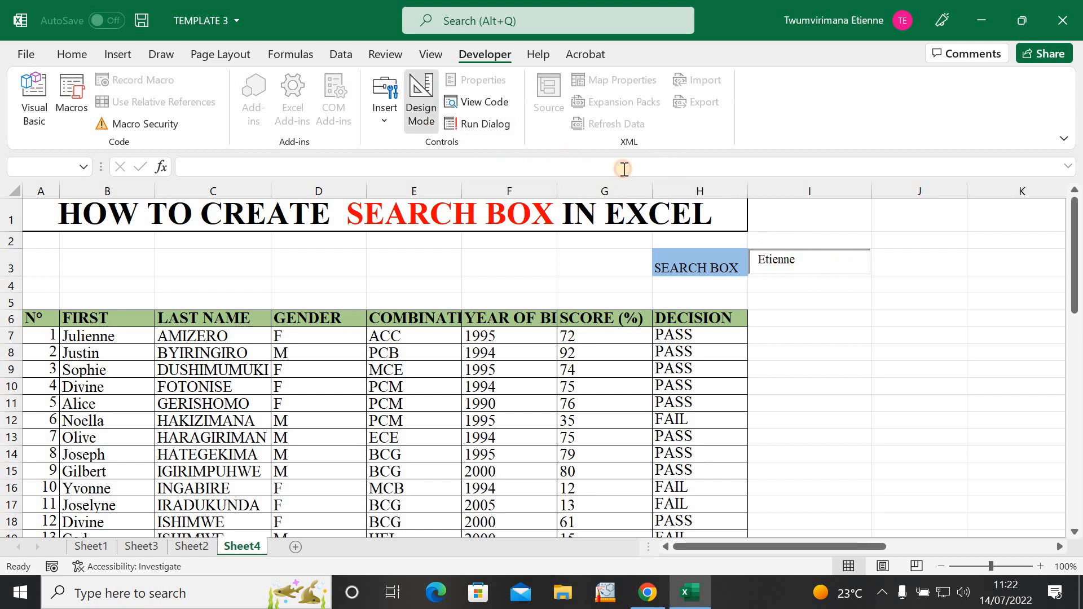
{"action": "left_click", "coordinate": [783, 259]}
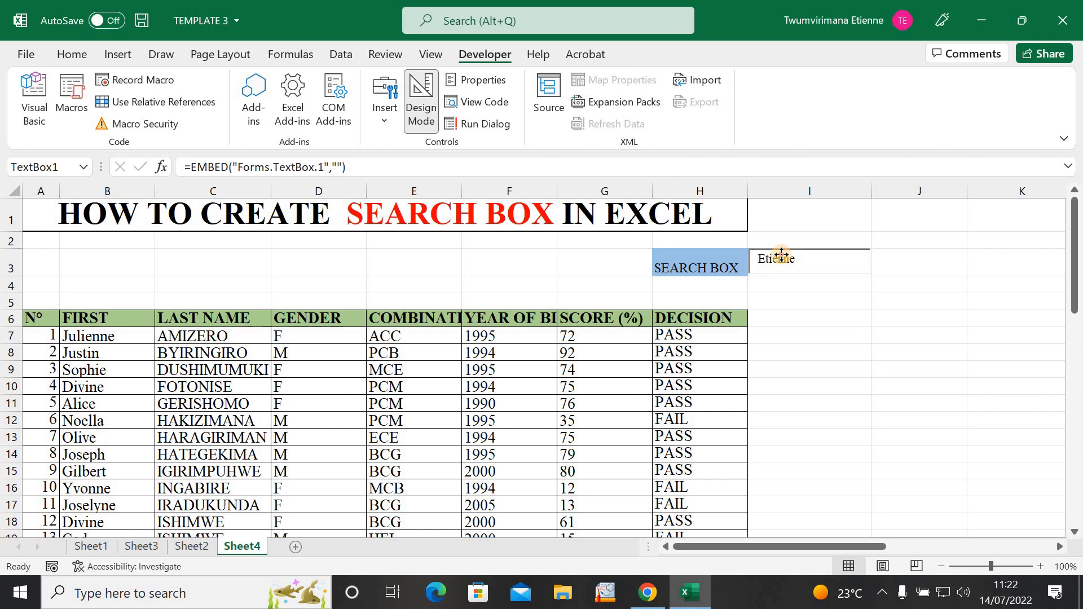
{"action": "left_click", "coordinate": [825, 333]}
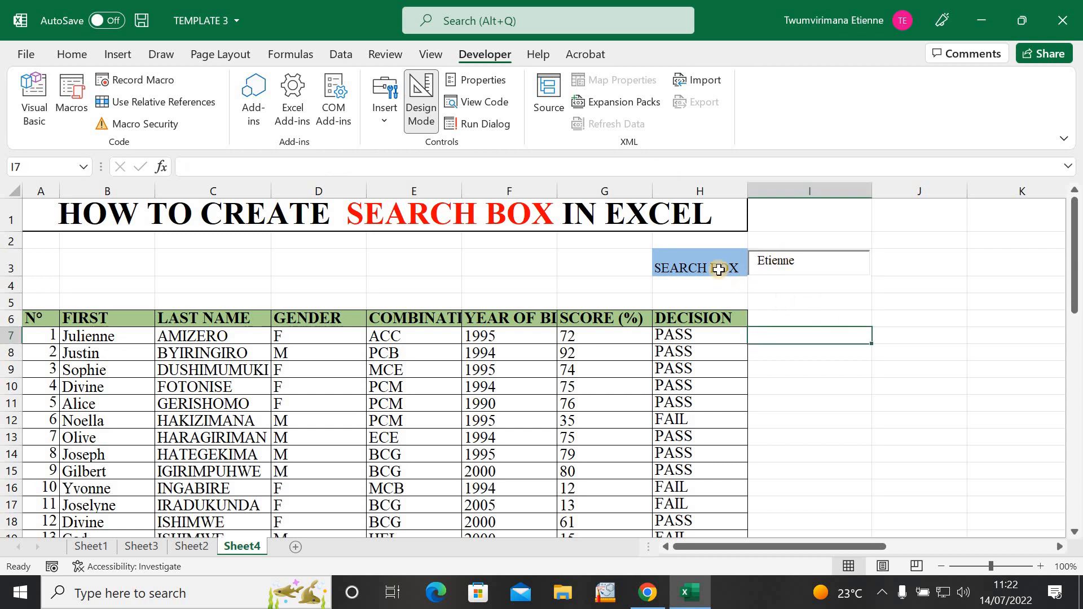
{"action": "left_click", "coordinate": [430, 103]}
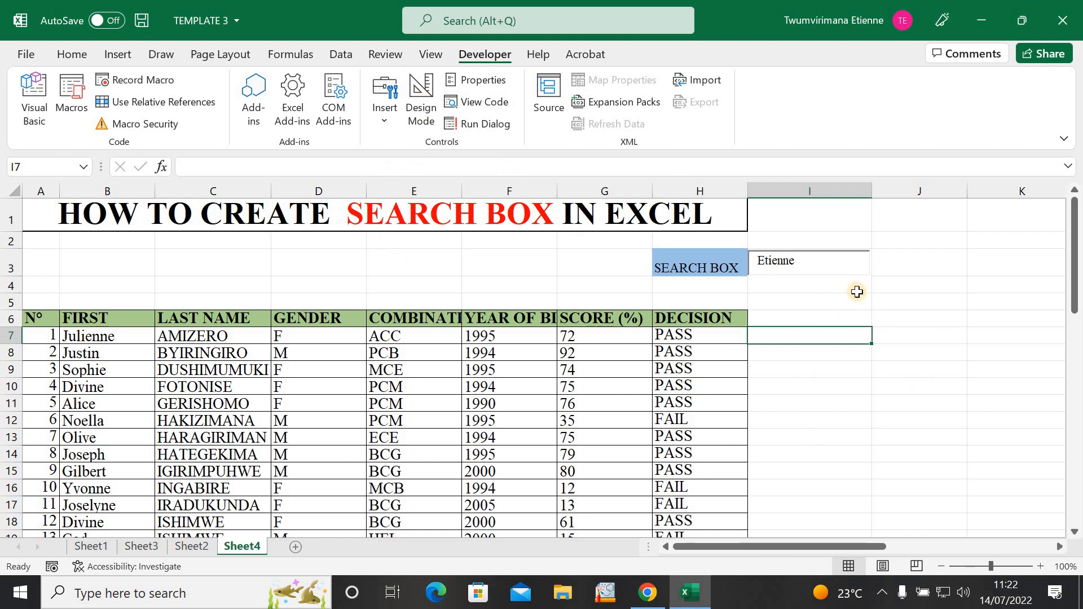
{"action": "left_click", "coordinate": [918, 390]}
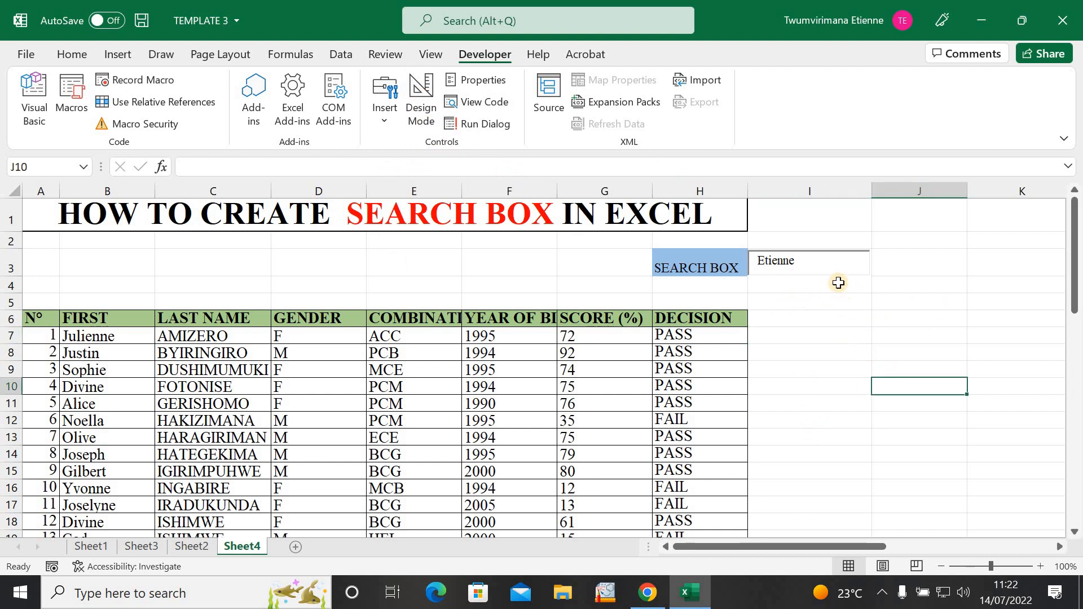
Step: Replace the text box entry with a student's first name from the table and leave the box
{"action": "left_click", "coordinate": [805, 263]}
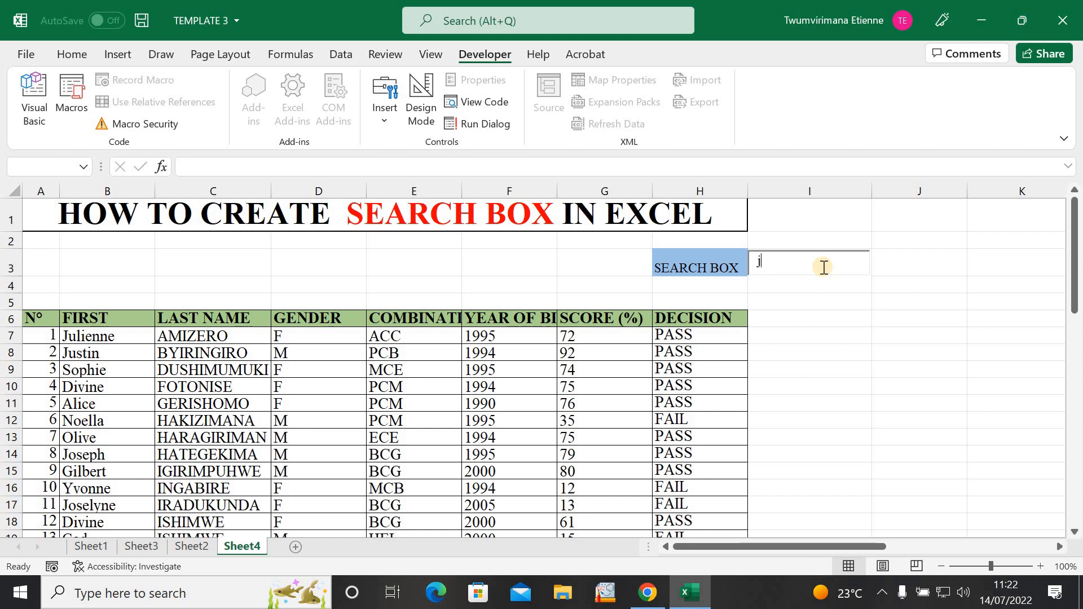
{"action": "type", "text": "ustin"}
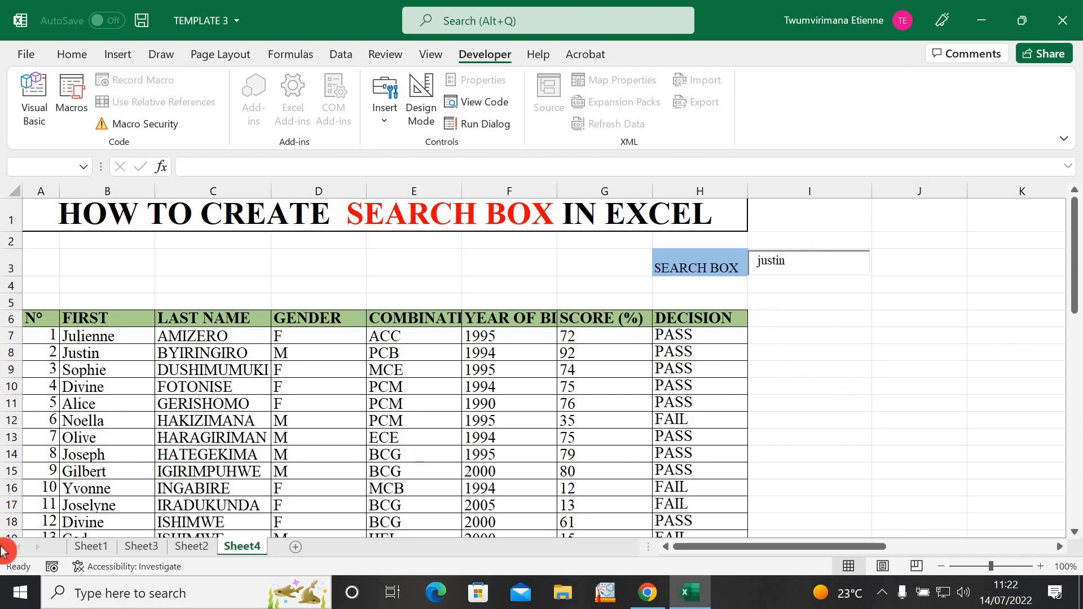
{"action": "left_click", "coordinate": [202, 376]}
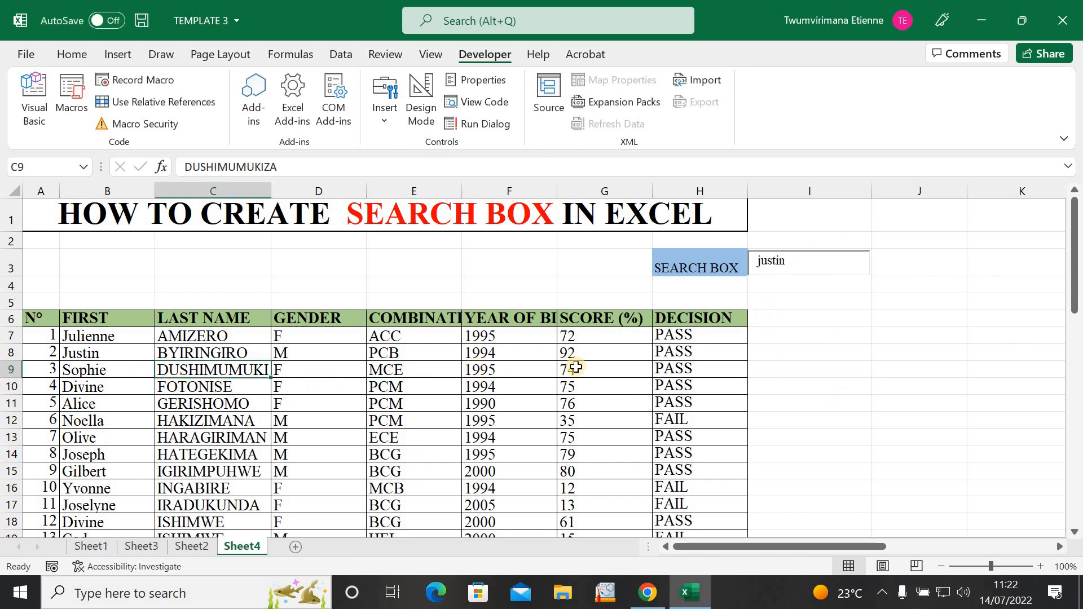
Step: Clear the entered name from the text box beside the SEARCH BOX label
{"action": "left_click", "coordinate": [813, 267]}
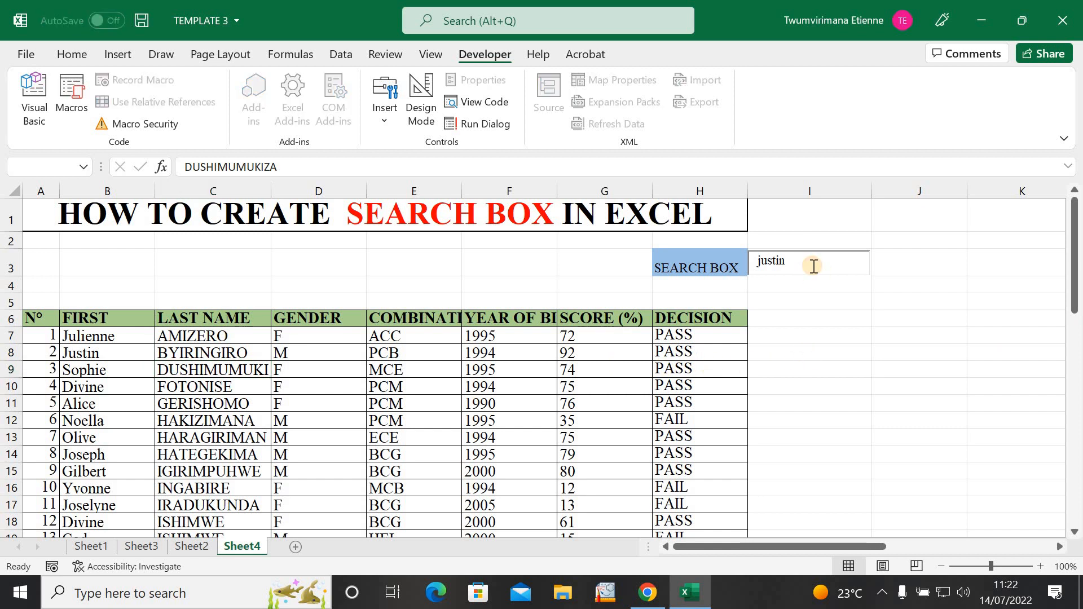
{"action": "key", "text": "BackSpace"}
{"action": "key", "text": "BackSpace"}
{"action": "key", "text": "BackSpace"}
{"action": "key", "text": "BackSpace"}
{"action": "key", "text": "BackSpace"}
{"action": "key", "text": "BackSpace"}
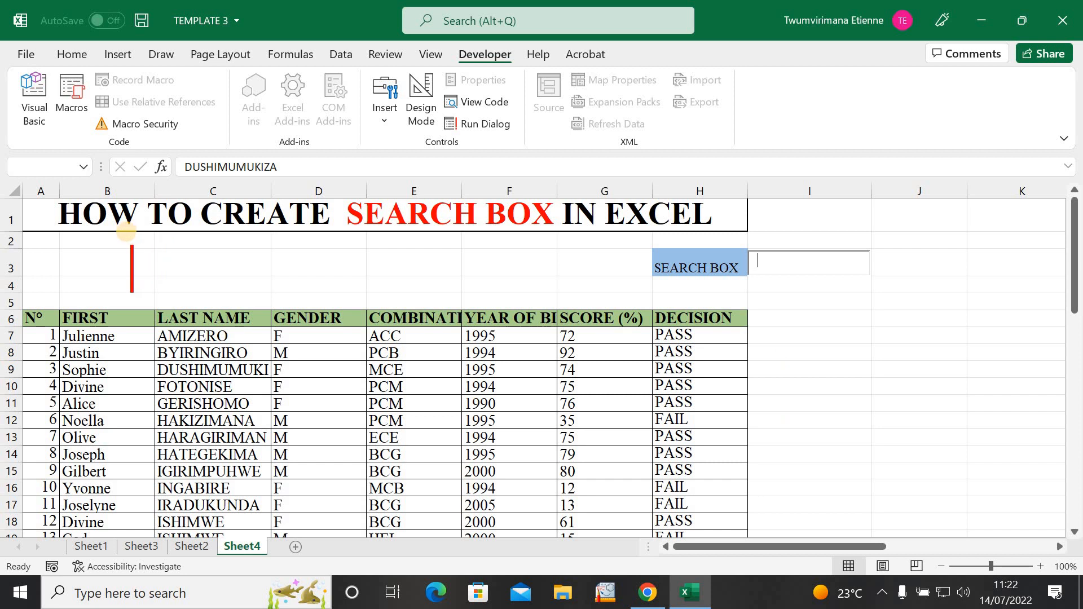
{"action": "type", "text": "see"}
{"action": "key", "text": "BackSpace"}
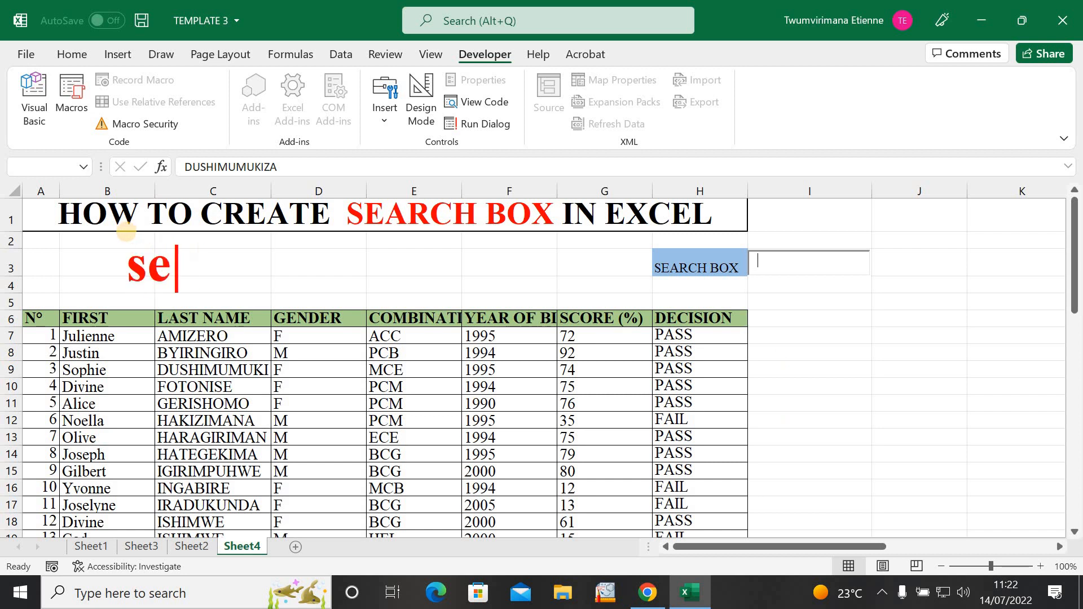
{"action": "type", "text": "arch "}
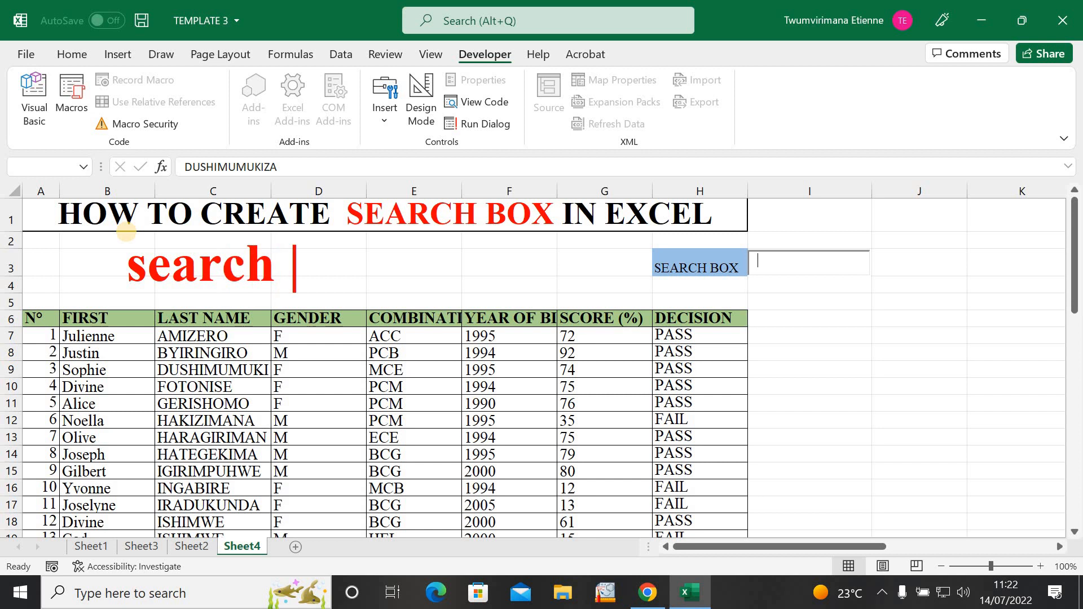
{"action": "type", "text": "f"}
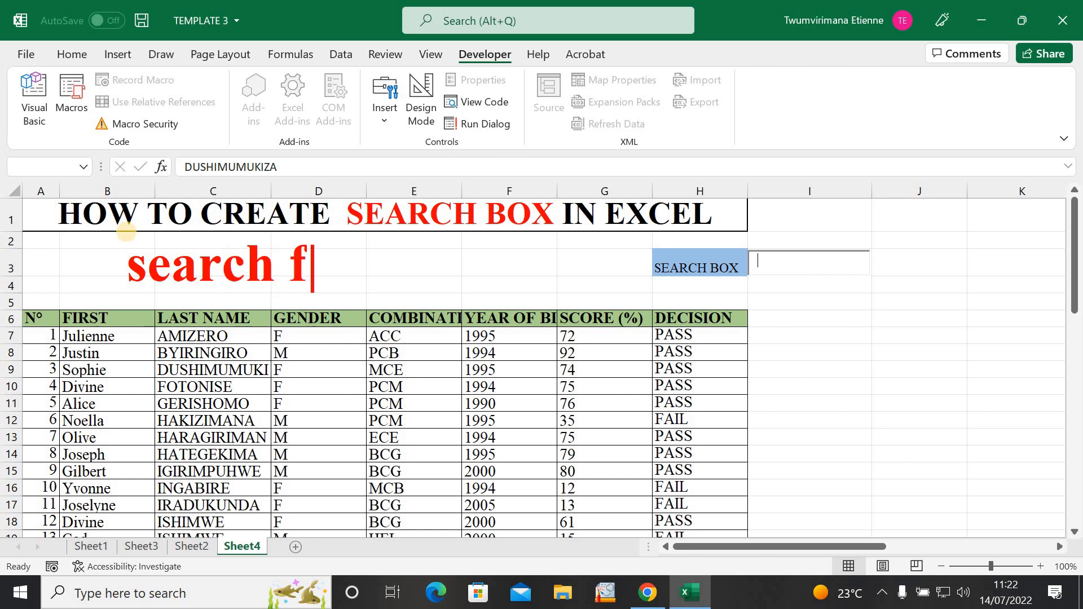
{"action": "type", "text": "uncy"}
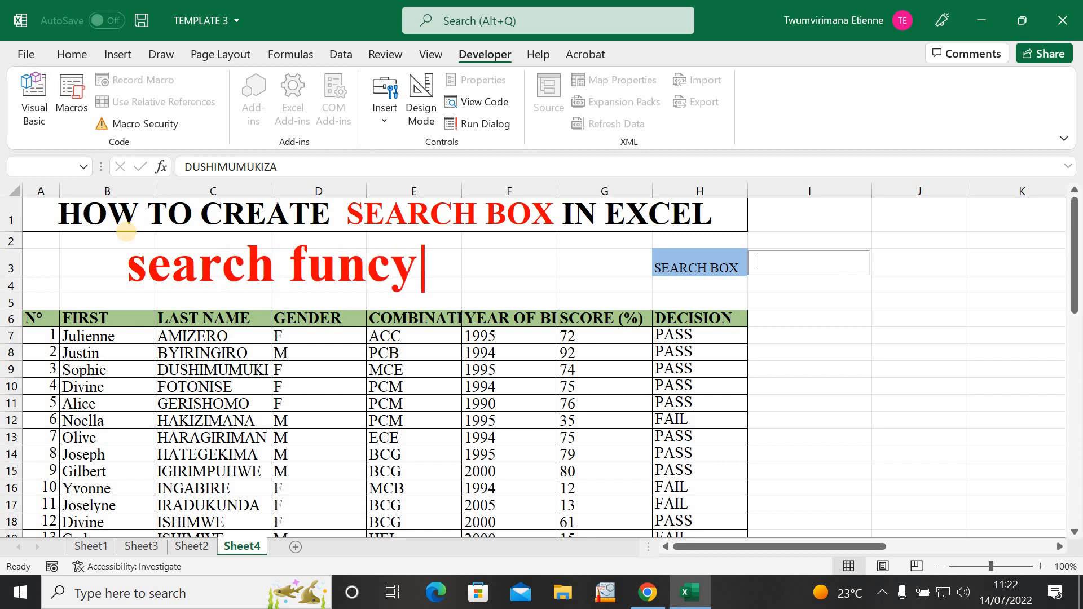
{"action": "key", "text": "BackSpace"}
{"action": "type", "text": "tion"}
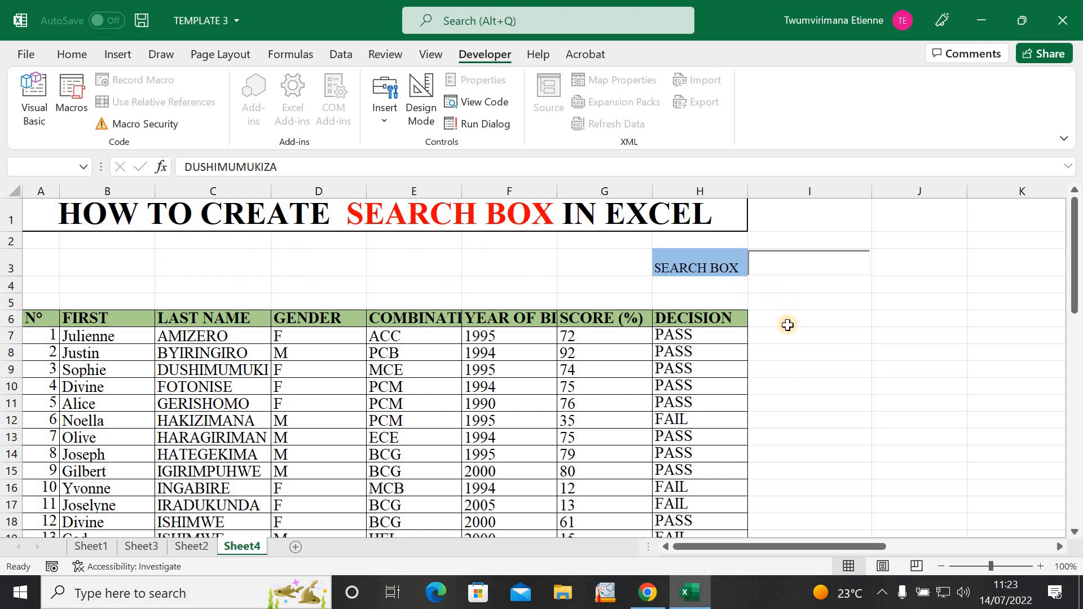
{"action": "left_click", "coordinate": [804, 336]}
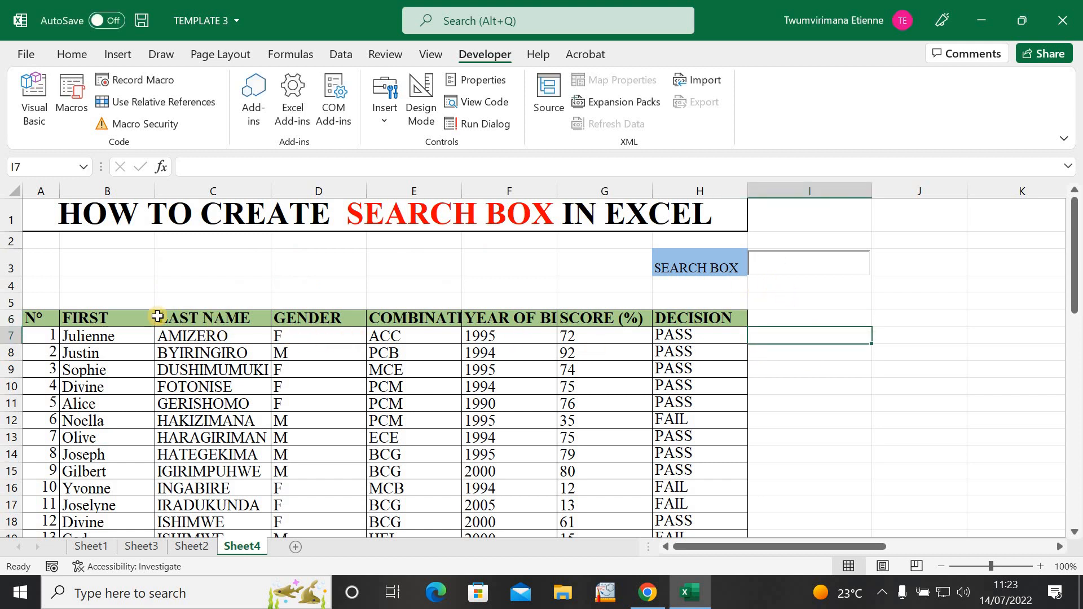
Step: Copy the table headers from FIRST through DECISION in row 6 and paste them starting at J6
{"action": "left_click", "coordinate": [116, 317]}
{"action": "left_click_drag", "start_coordinate": [253, 319], "coordinate": [702, 321]}
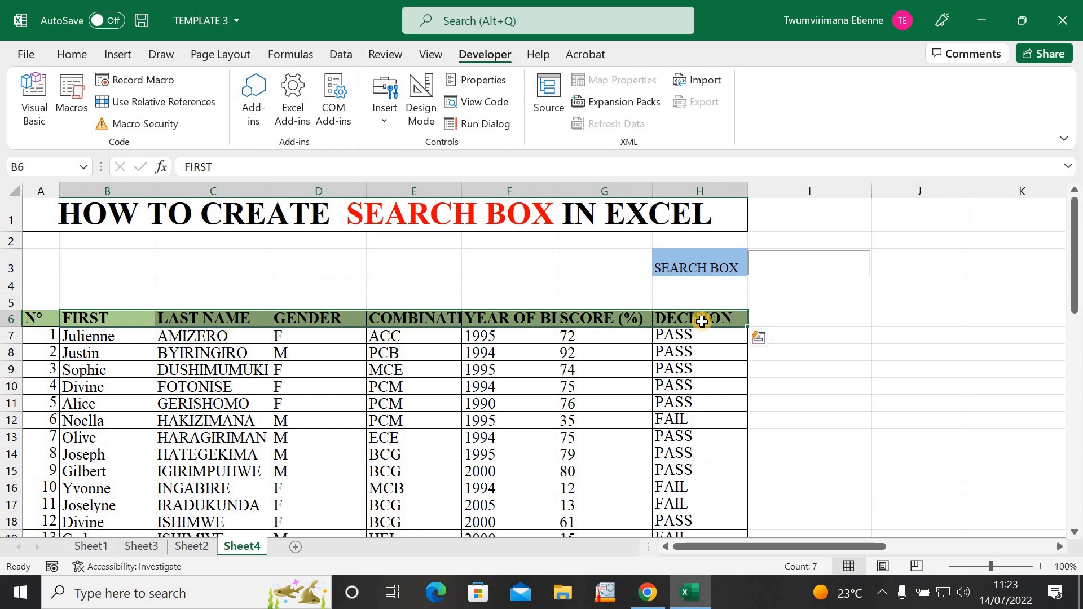
{"action": "key", "text": "ctrl+c"}
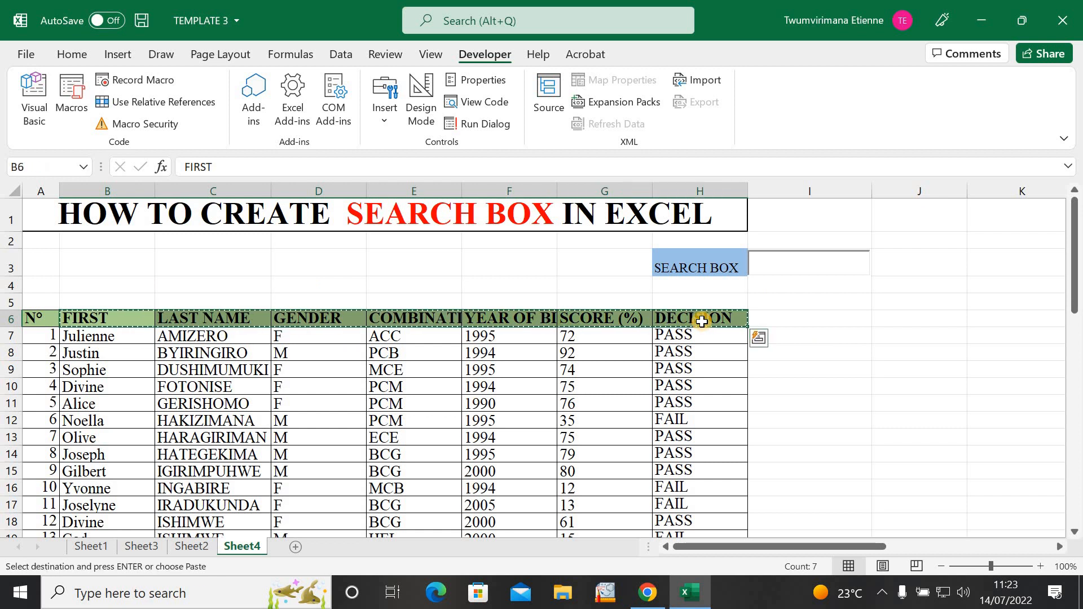
{"action": "left_click", "coordinate": [911, 320]}
{"action": "key", "text": "ctrl+v"}
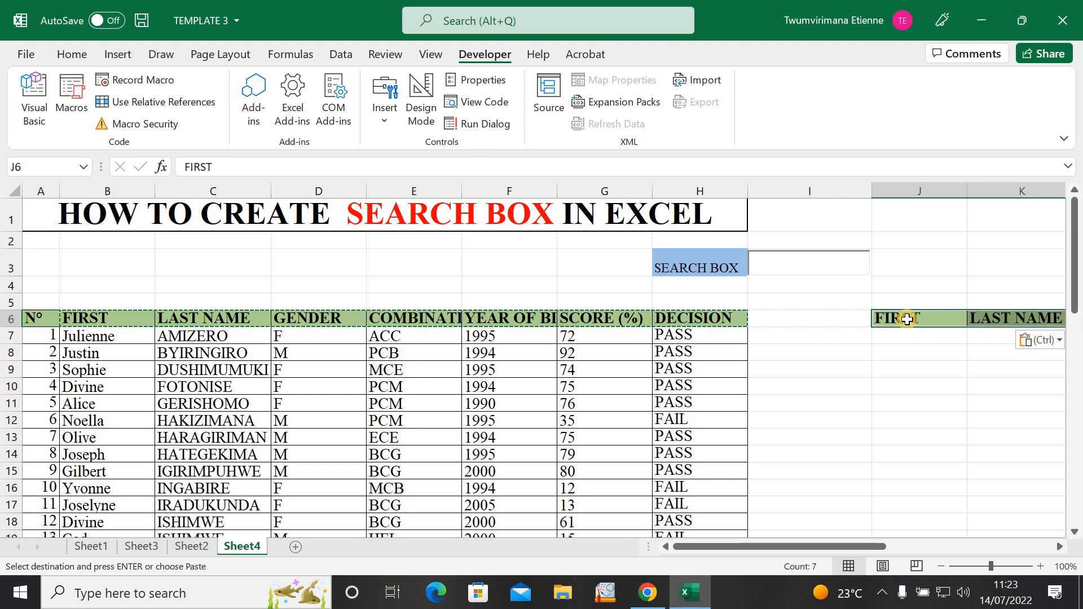
{"action": "left_click_drag", "start_coordinate": [818, 554], "coordinate": [888, 556]}
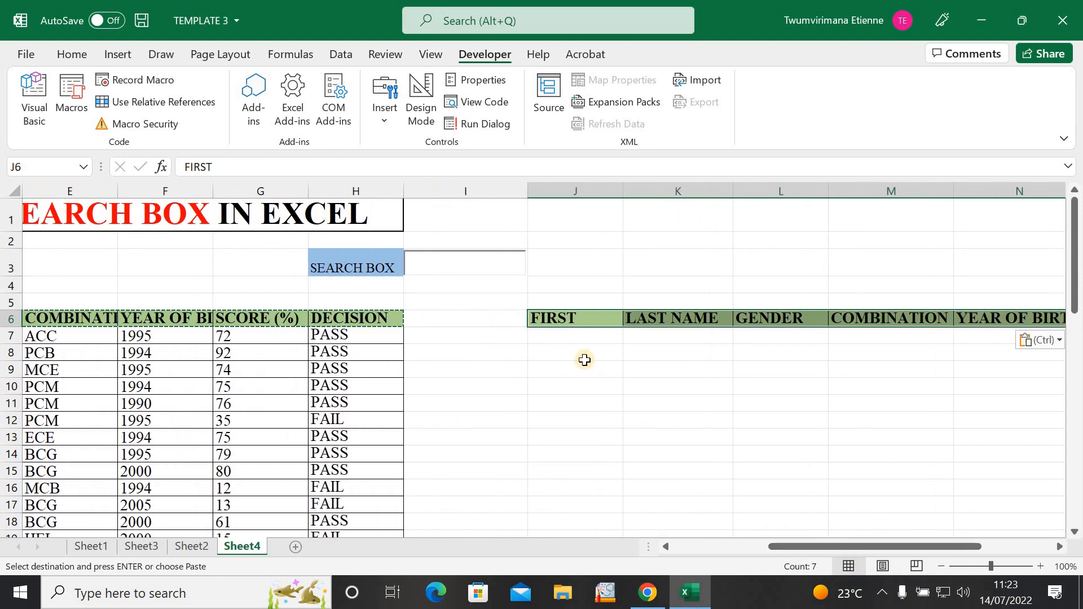
{"action": "left_click", "coordinate": [556, 337]}
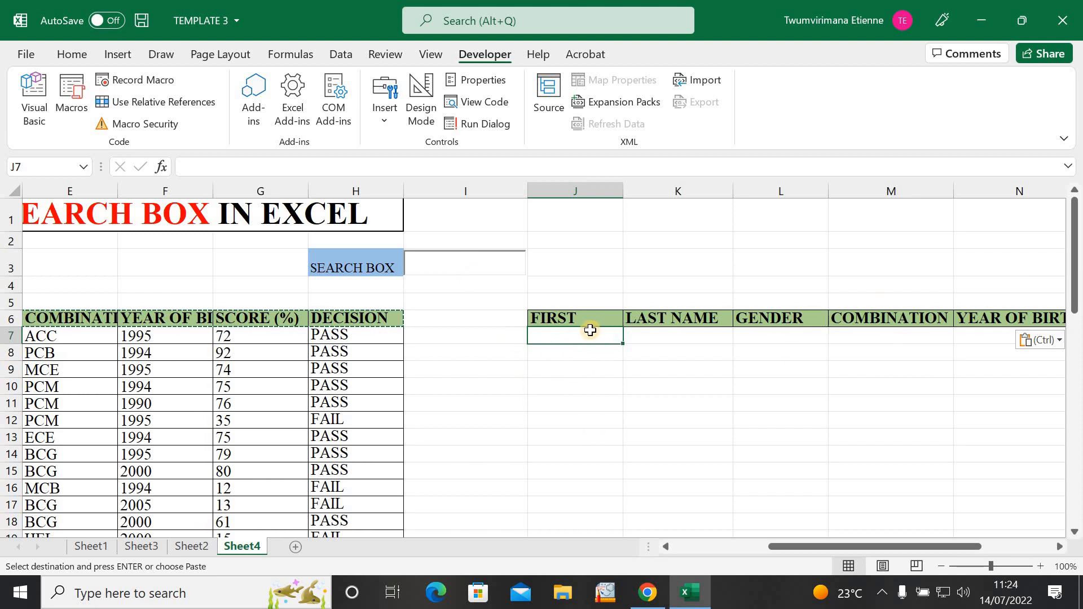
{"action": "double_click", "coordinate": [600, 385]}
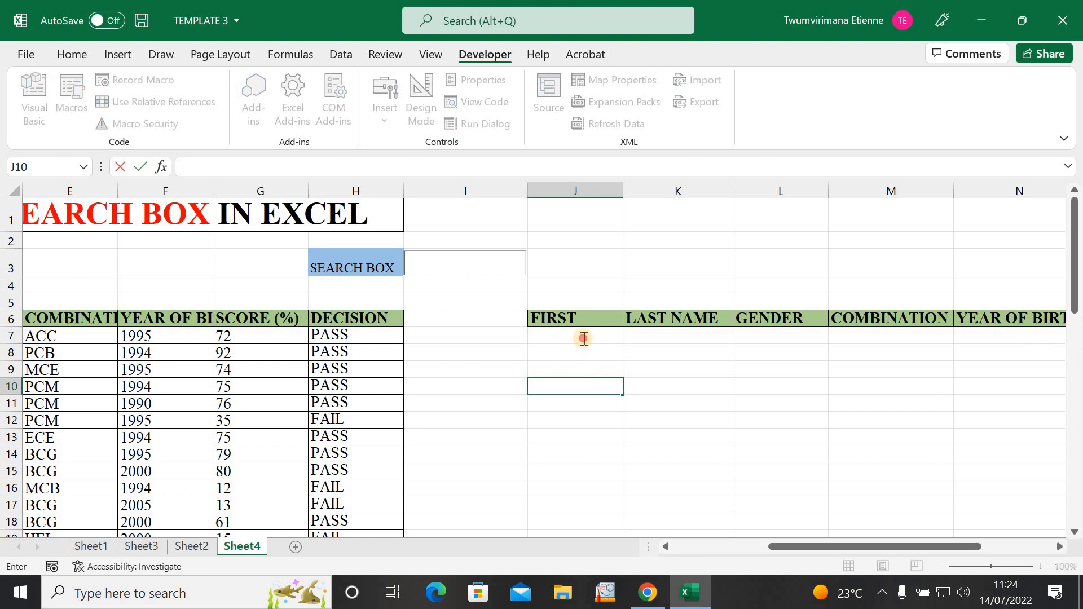
{"action": "left_click", "coordinate": [584, 338]}
{"action": "left_click", "coordinate": [584, 384]}
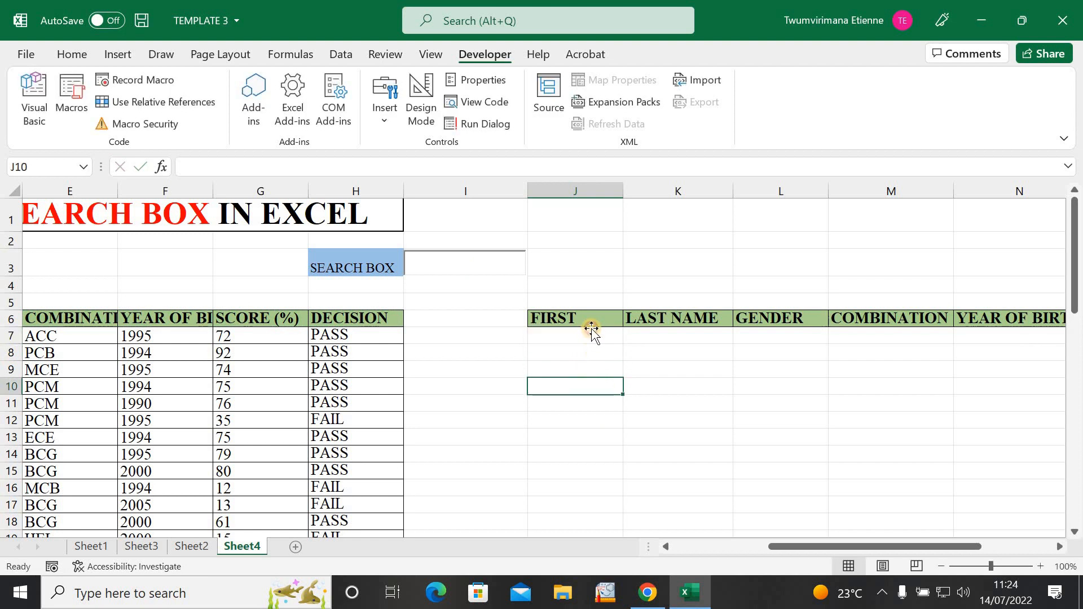
Step: Start a SEARCH formula in J7, under the copied FIRST header, with linked cell I3 as the text to find
{"action": "left_click", "coordinate": [582, 337]}
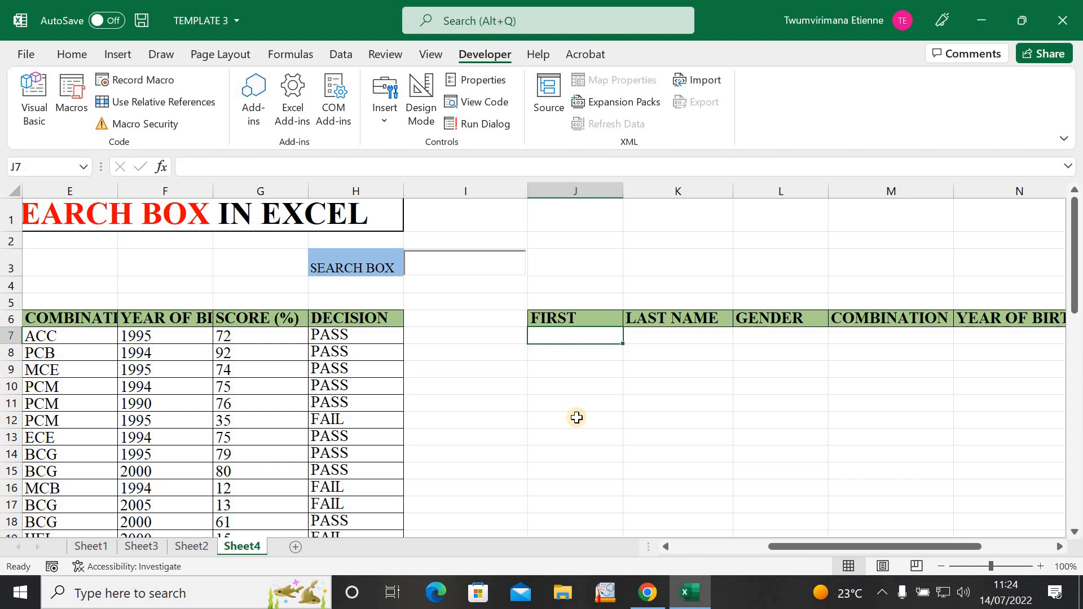
{"action": "type", "text": "="}
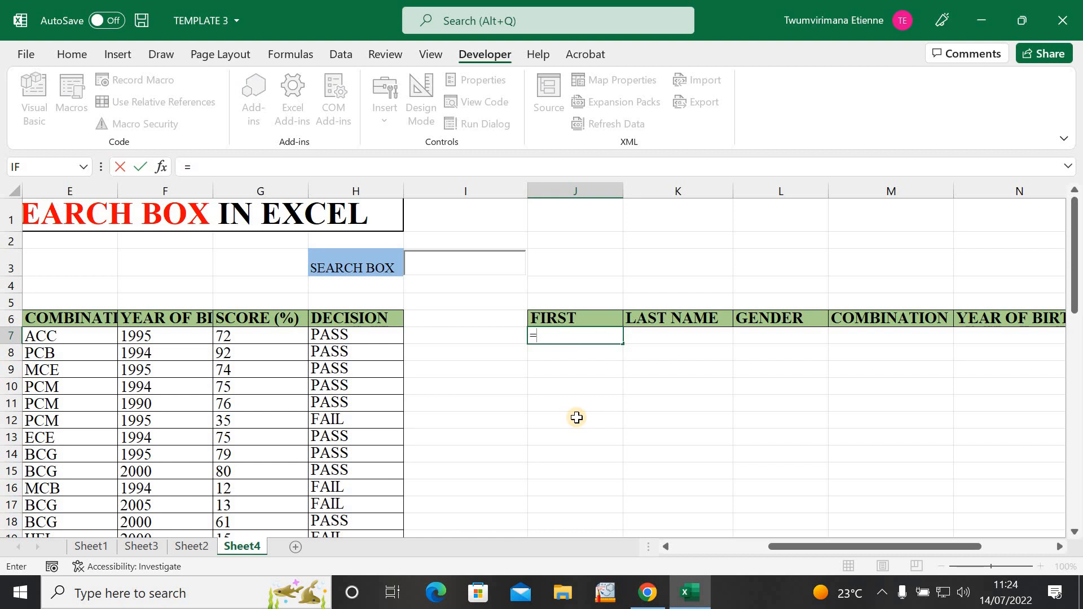
{"action": "type", "text": "se"}
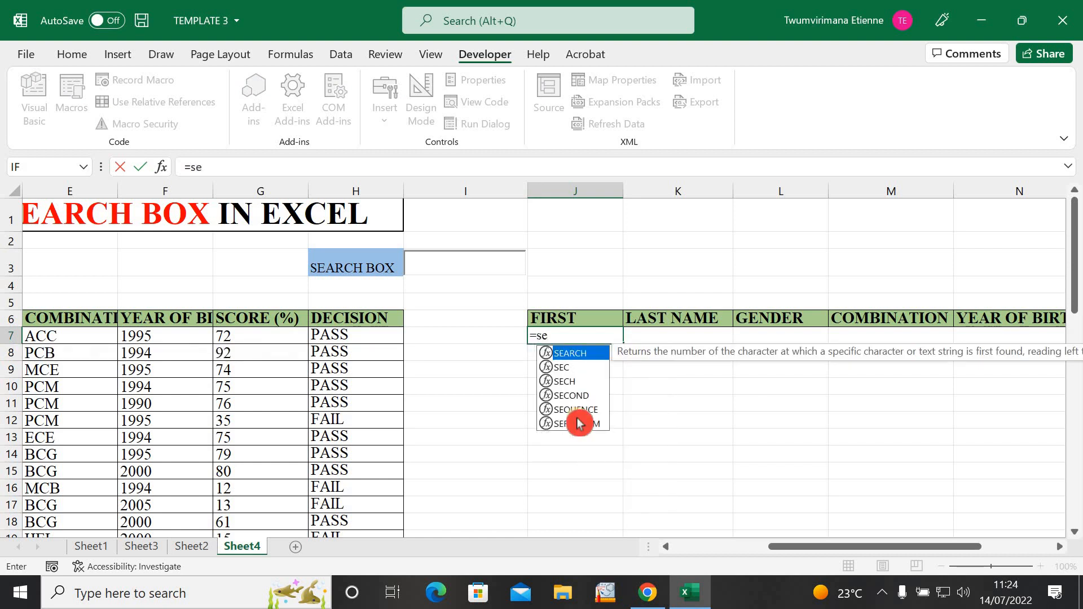
{"action": "key", "text": "BackSpace"}
{"action": "key", "text": "BackSpace"}
{"action": "type", "text": "S"}
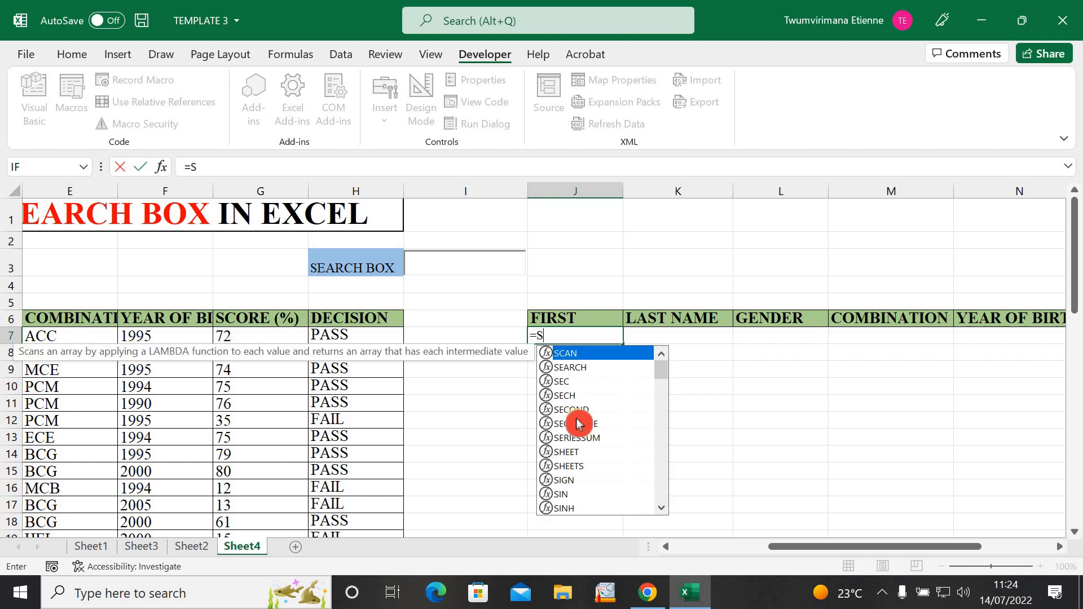
{"action": "type", "text": "EAR"}
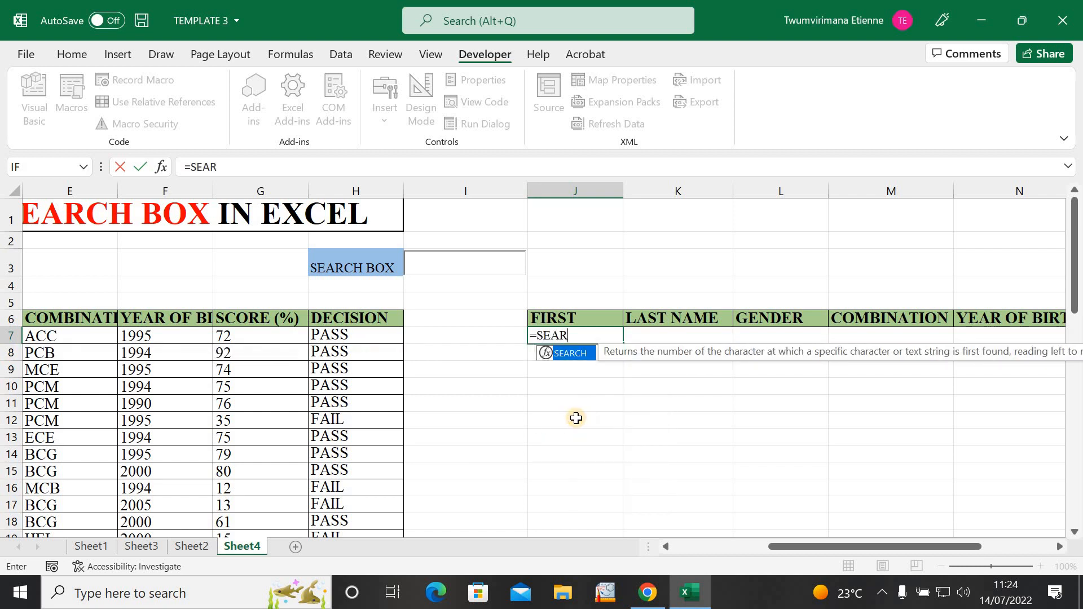
{"action": "type", "text": "CH"}
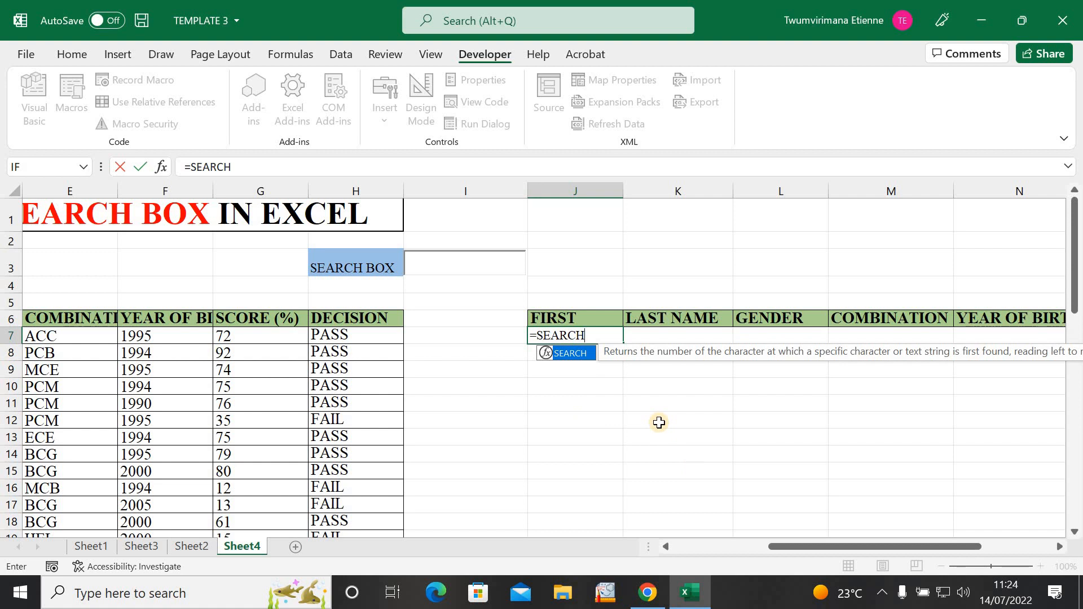
{"action": "type", "text": "("}
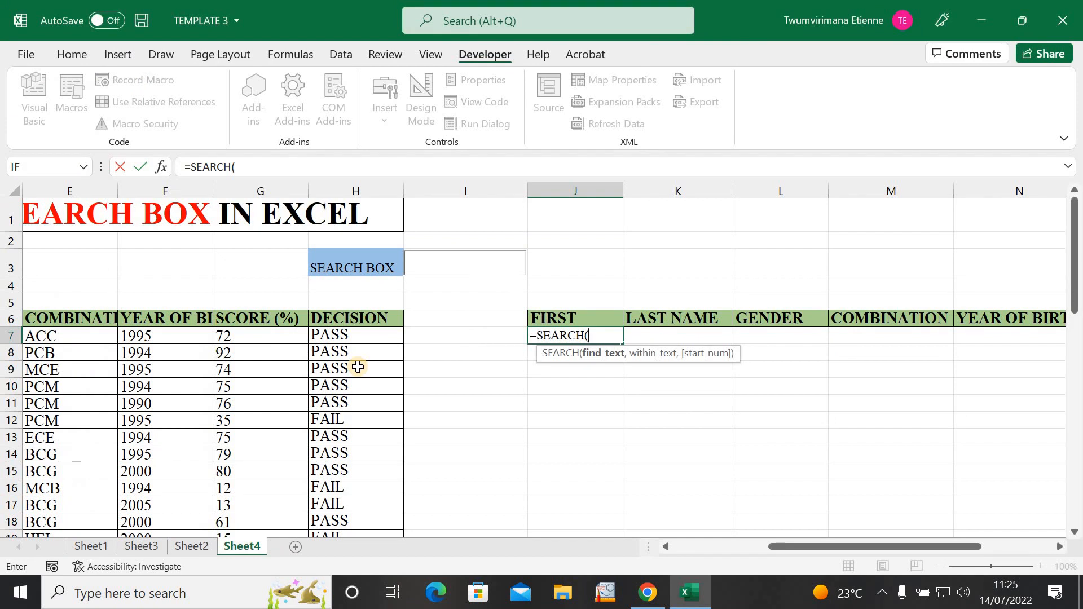
{"action": "type", "text": "I"}
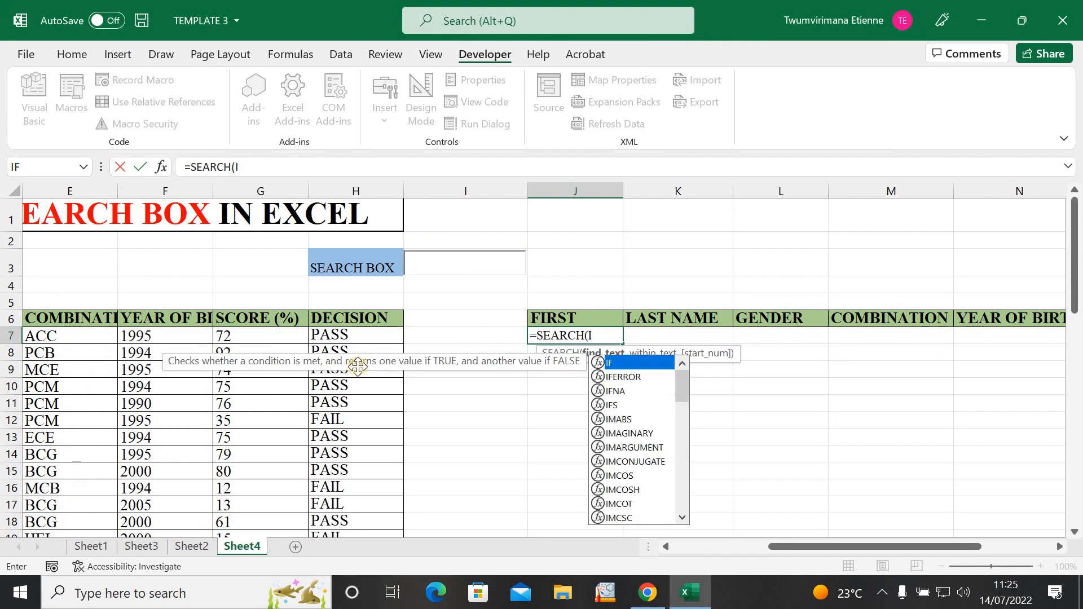
{"action": "type", "text": "3"}
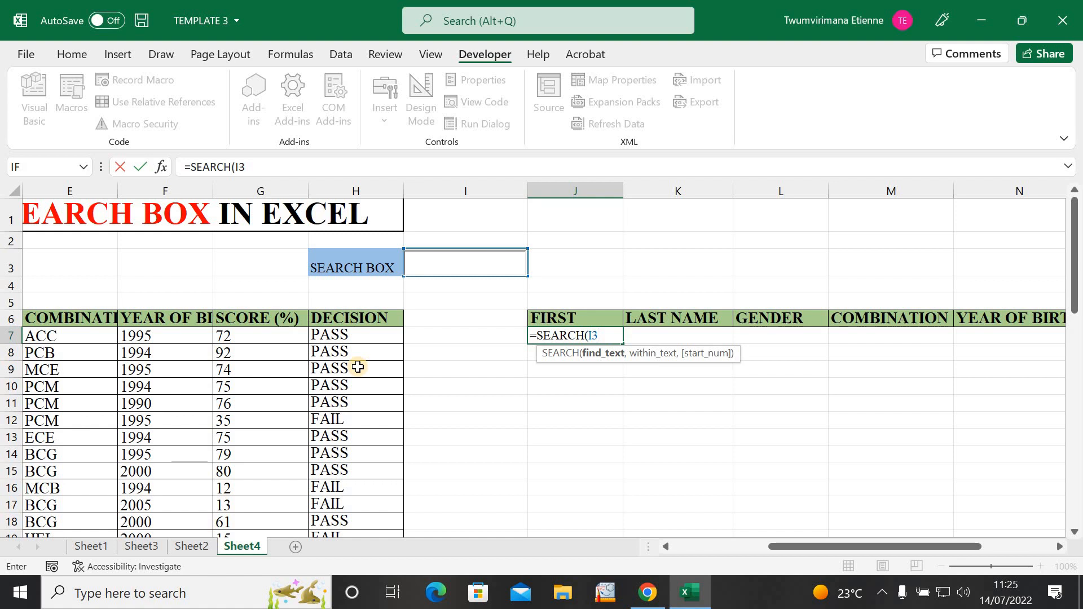
{"action": "type", "text": ","}
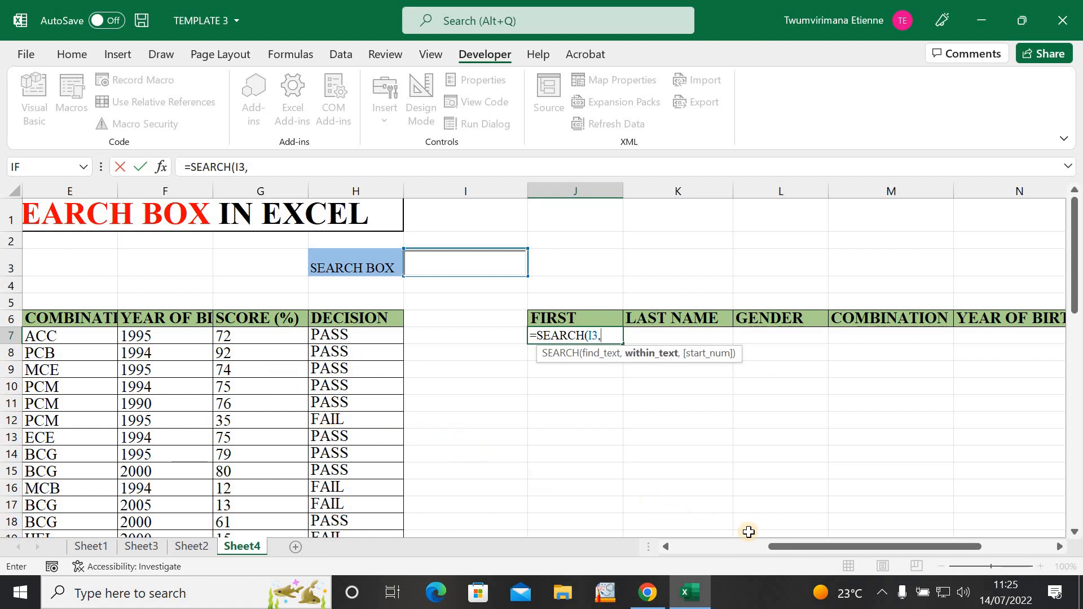
Step: Set the first-name range B7:B56 as the text to search within and complete the SEARCH formula
{"action": "left_click_drag", "start_coordinate": [784, 554], "coordinate": [662, 557]}
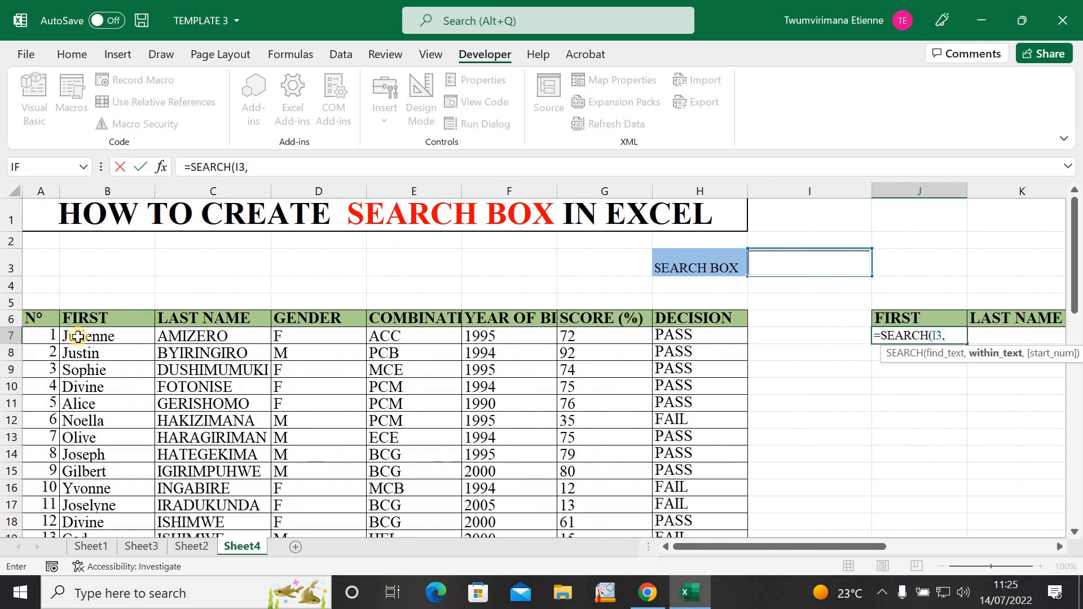
{"action": "left_click_drag", "start_coordinate": [78, 336], "coordinate": [116, 481]}
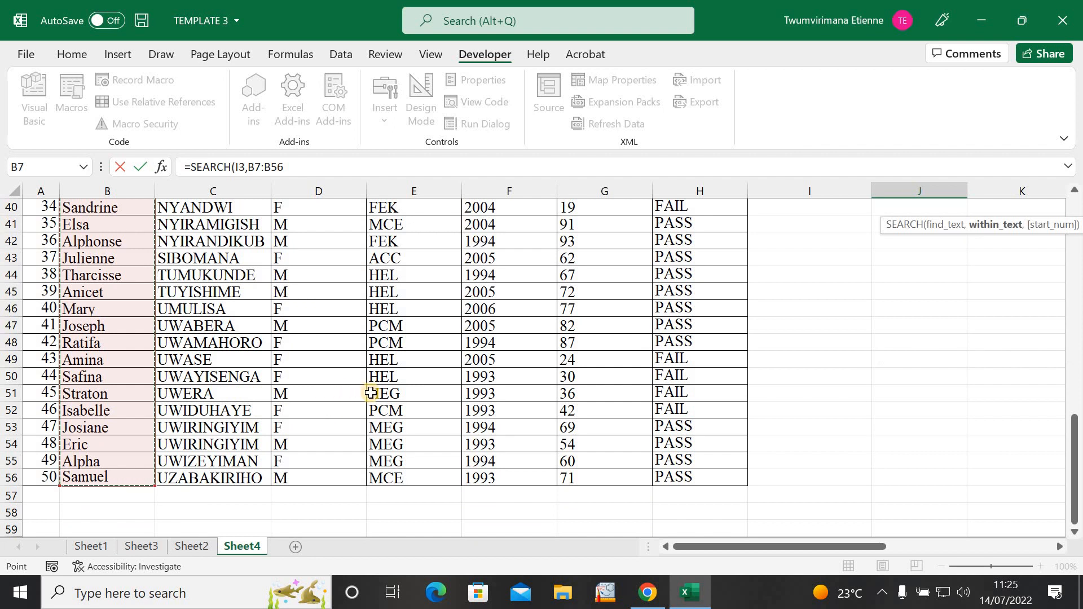
{"action": "scroll", "coordinate": [370, 389], "scroll_direction": "up", "scroll_amount": 13}
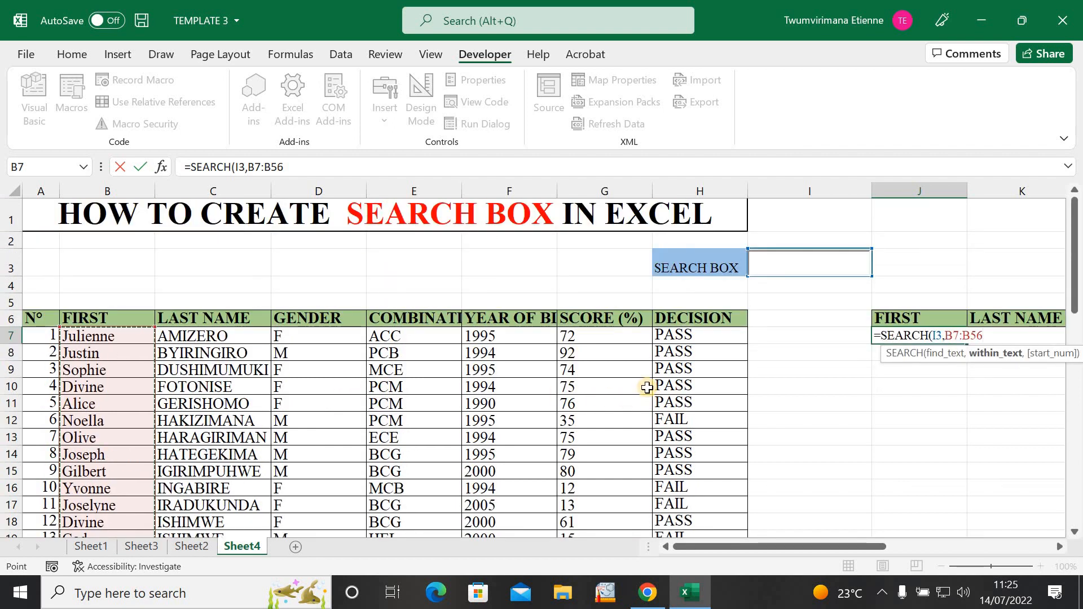
{"action": "type", "text": ")"}
{"action": "key", "text": "Return"}
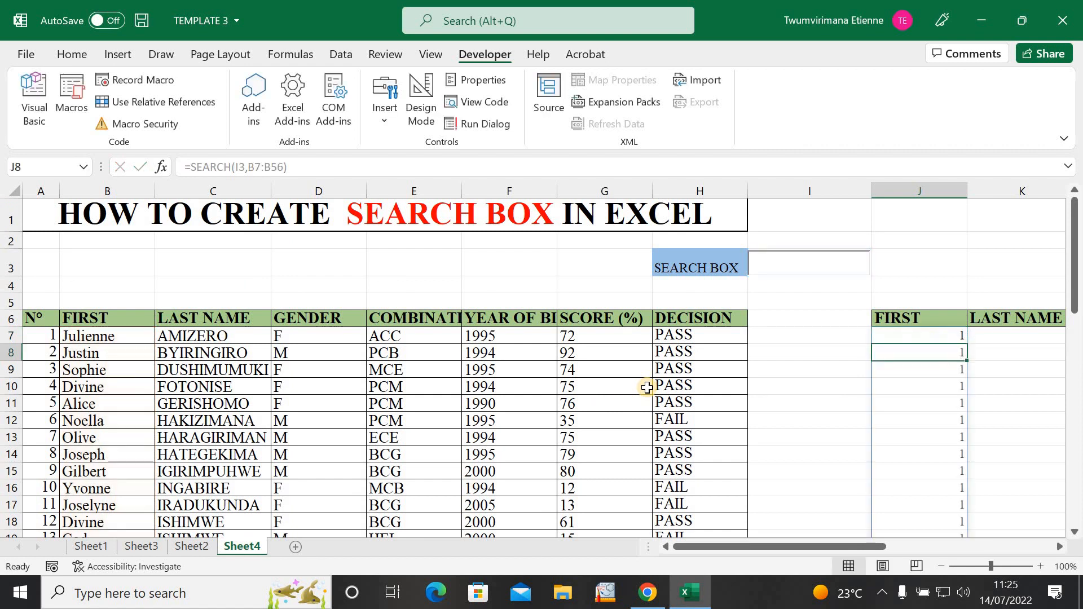
Step: Test the SEARCH formula by entering a student's first name in the text box and compare the result column with the table
{"action": "left_click_drag", "start_coordinate": [867, 555], "coordinate": [933, 554]}
{"action": "left_click", "coordinate": [760, 441]}
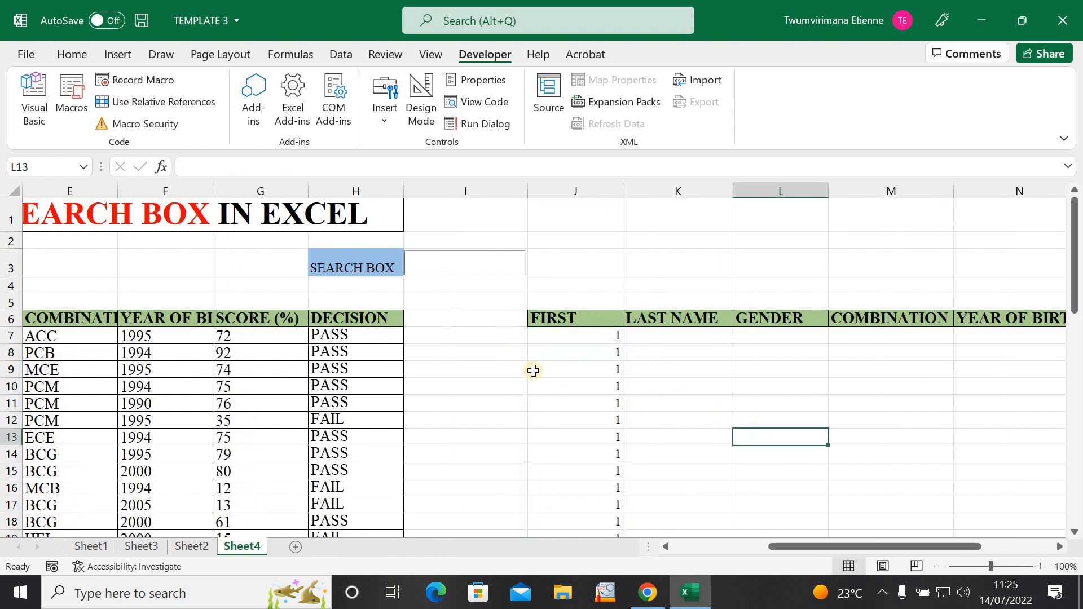
{"action": "left_click", "coordinate": [479, 265]}
{"action": "type", "text": "JUSTI"}
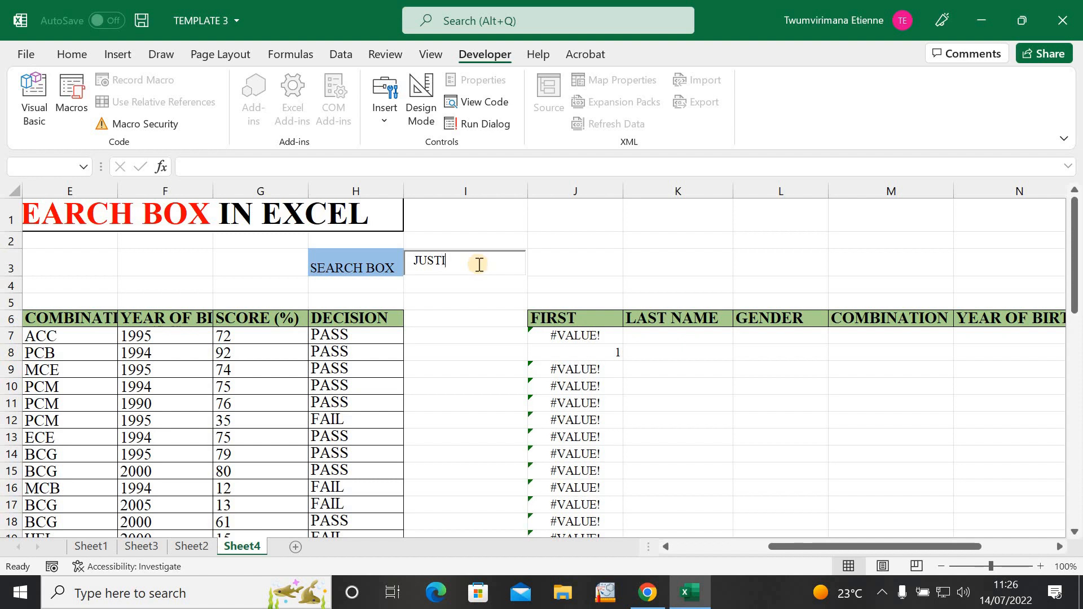
{"action": "type", "text": "N"}
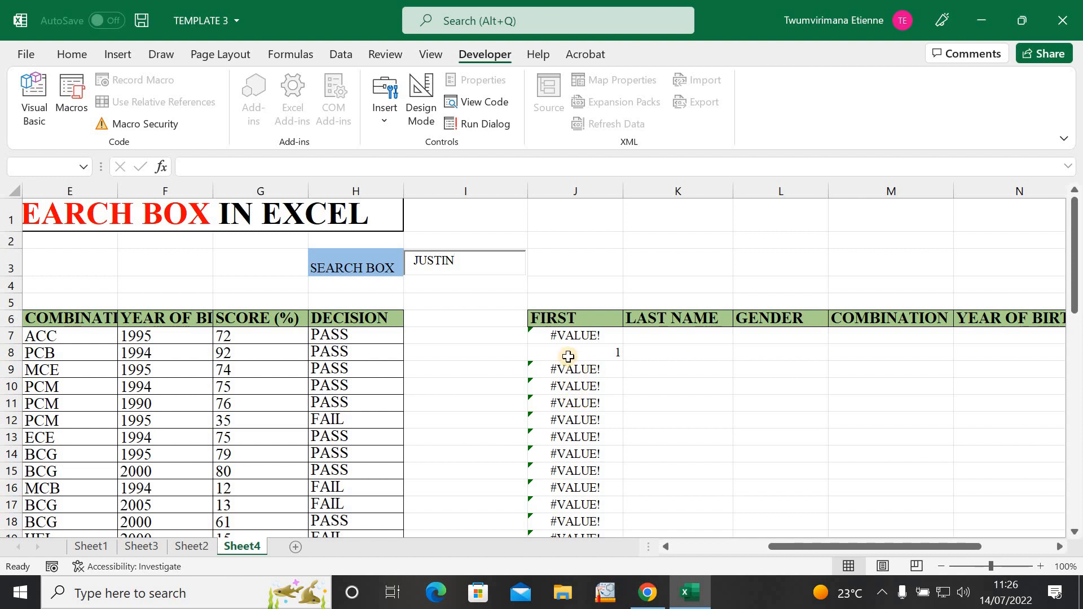
{"action": "left_click", "coordinate": [606, 352]}
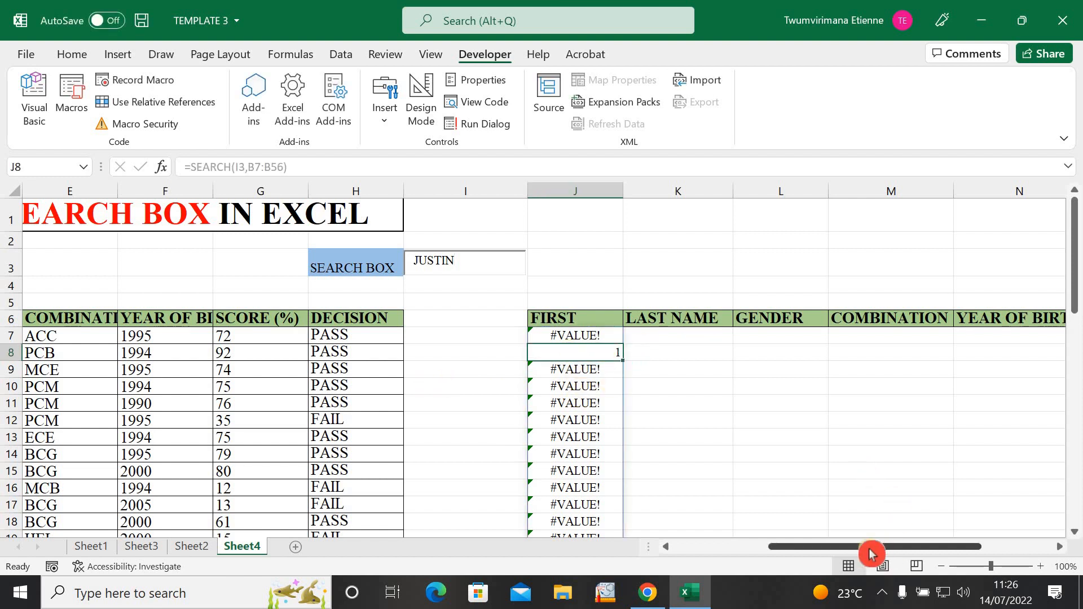
{"action": "left_click_drag", "start_coordinate": [872, 553], "coordinate": [899, 564]}
{"action": "left_click_drag", "start_coordinate": [1074, 290], "coordinate": [1073, 214]}
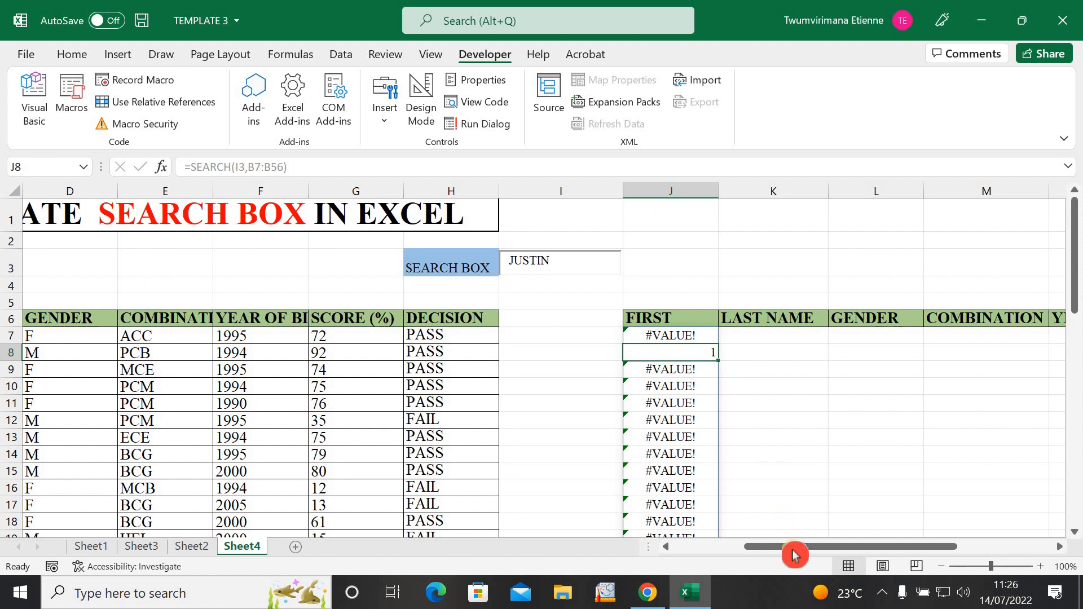
{"action": "left_click_drag", "start_coordinate": [793, 553], "coordinate": [700, 568]}
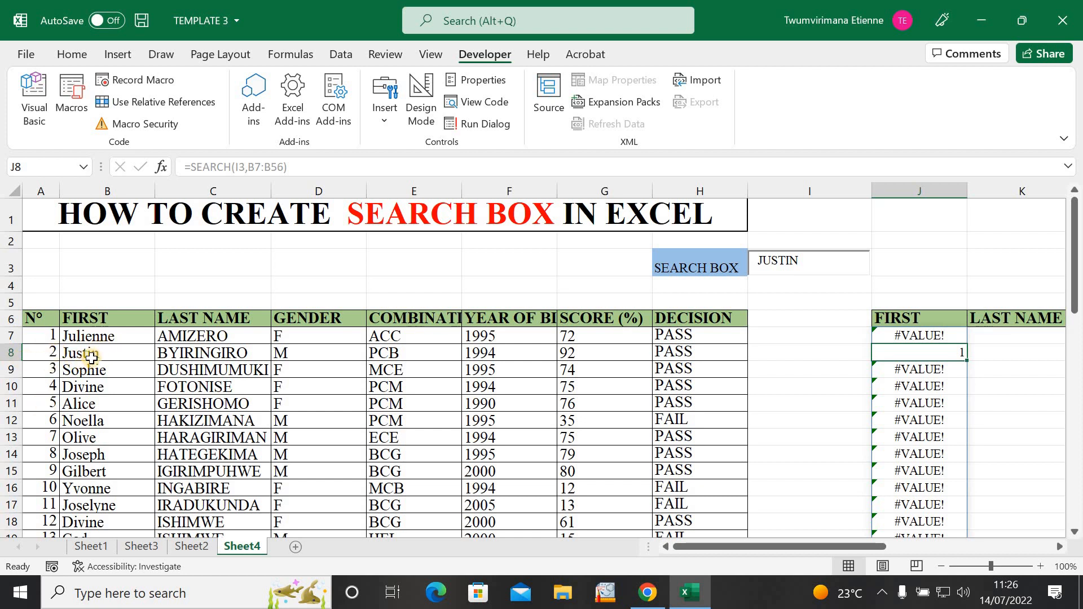
Step: Replace the name in the search text box with N as a test, and replace that entry with J
{"action": "left_click", "coordinate": [822, 262]}
{"action": "type", "text": "JUSTI"}
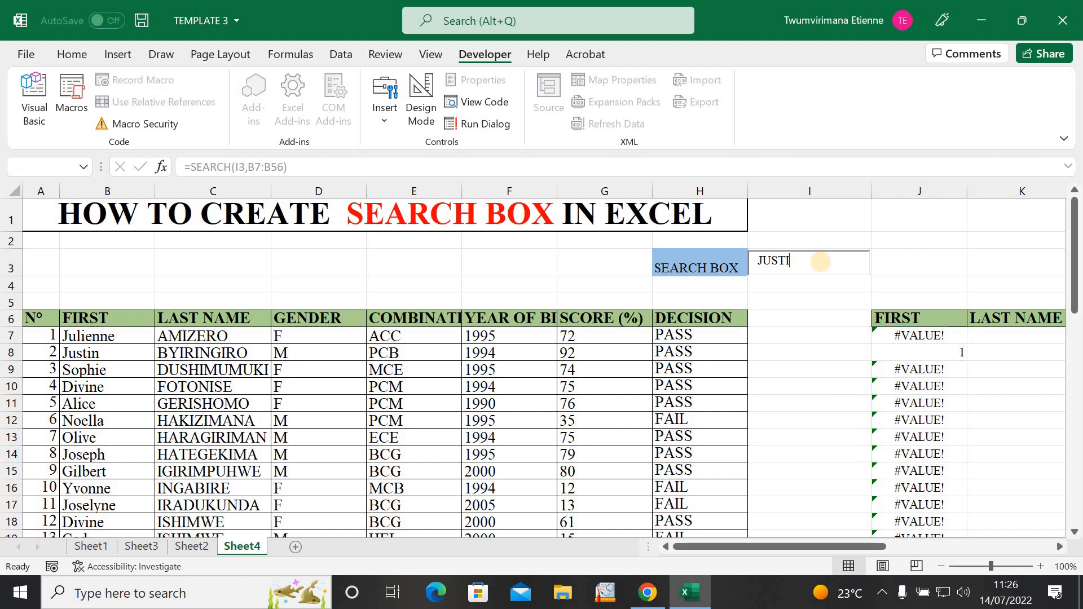
{"action": "key", "text": "BackSpace"}
{"action": "key", "text": "BackSpace"}
{"action": "key", "text": "BackSpace"}
{"action": "key", "text": "BackSpace"}
{"action": "key", "text": "BackSpace"}
{"action": "type", "text": "N"}
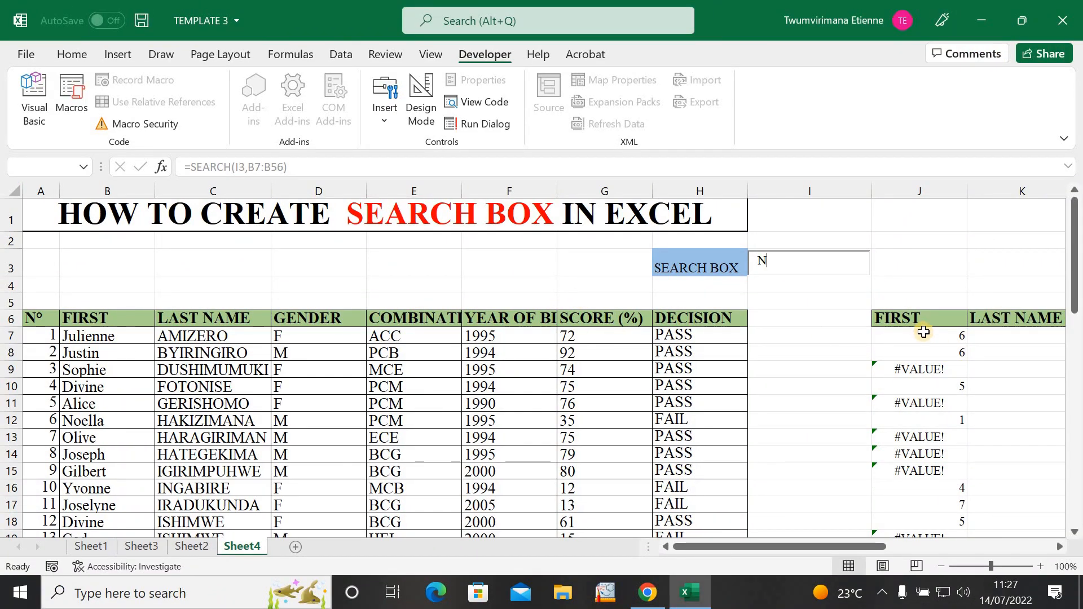
{"action": "key", "text": "BackSpace"}
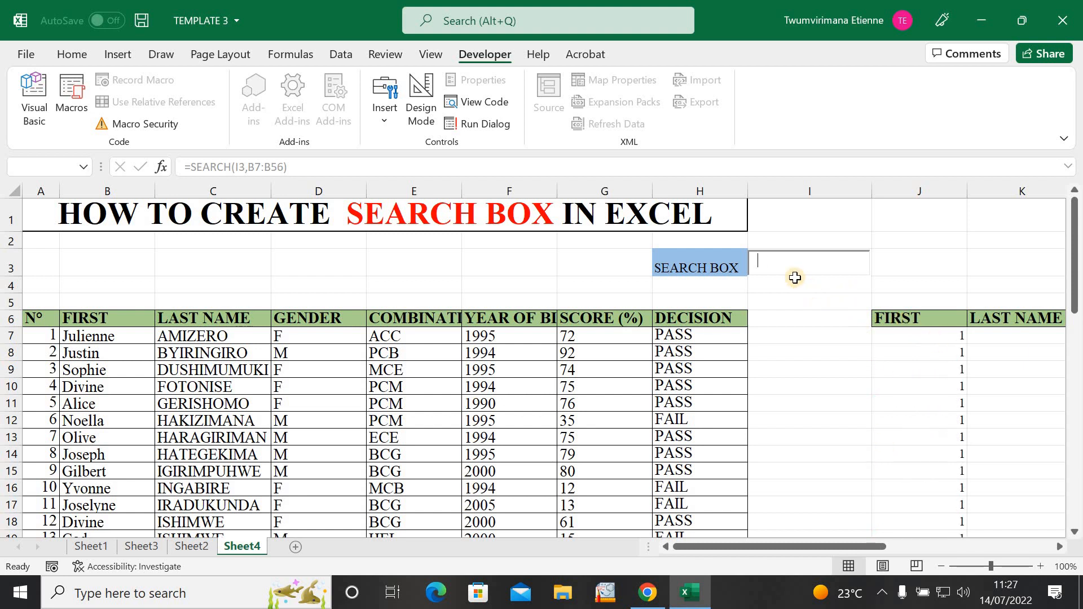
{"action": "type", "text": "J"}
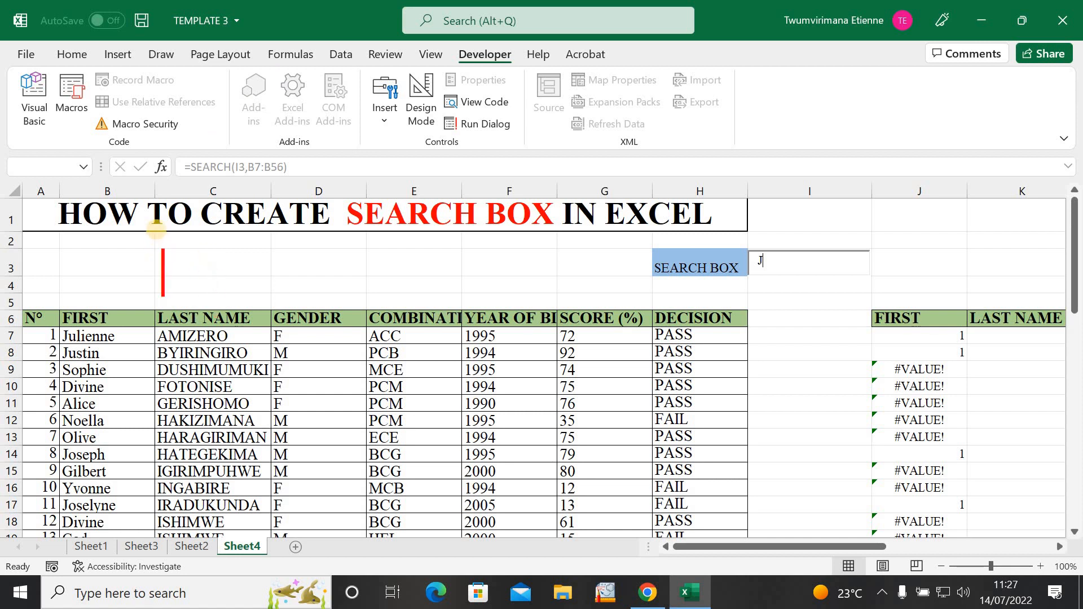
{"action": "type", "text": "I"}
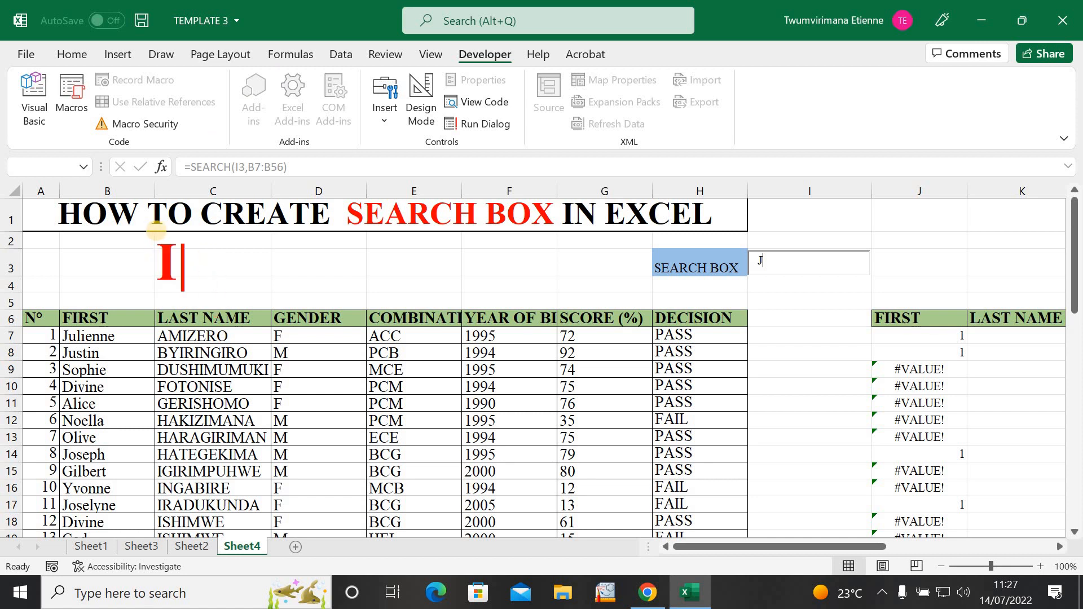
{"action": "type", "text": "SB"}
{"action": "key", "text": "BackSpace"}
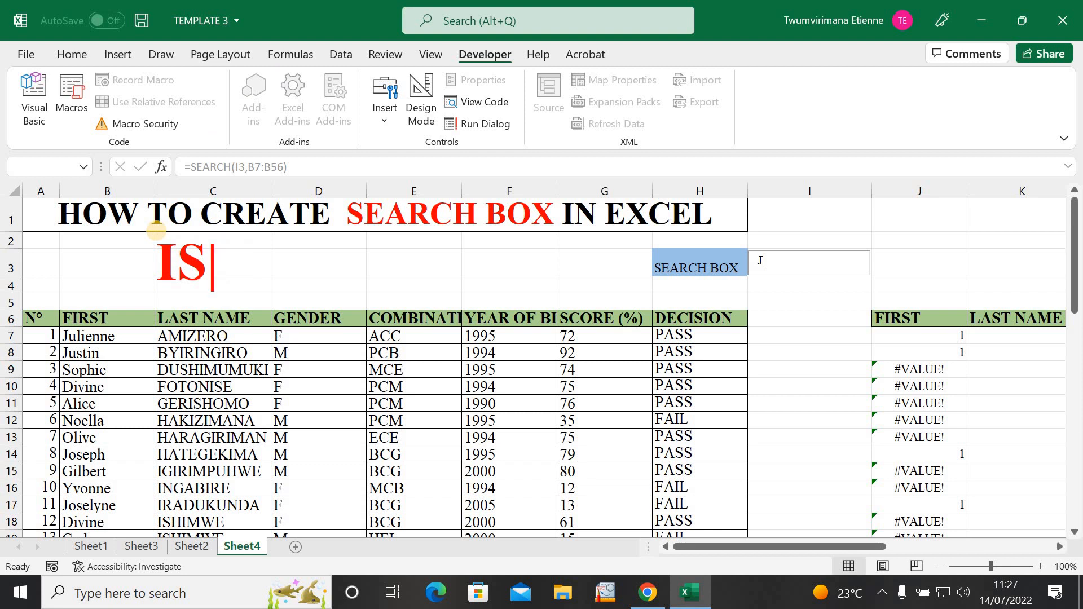
{"action": "type", "text": "NUMBER"}
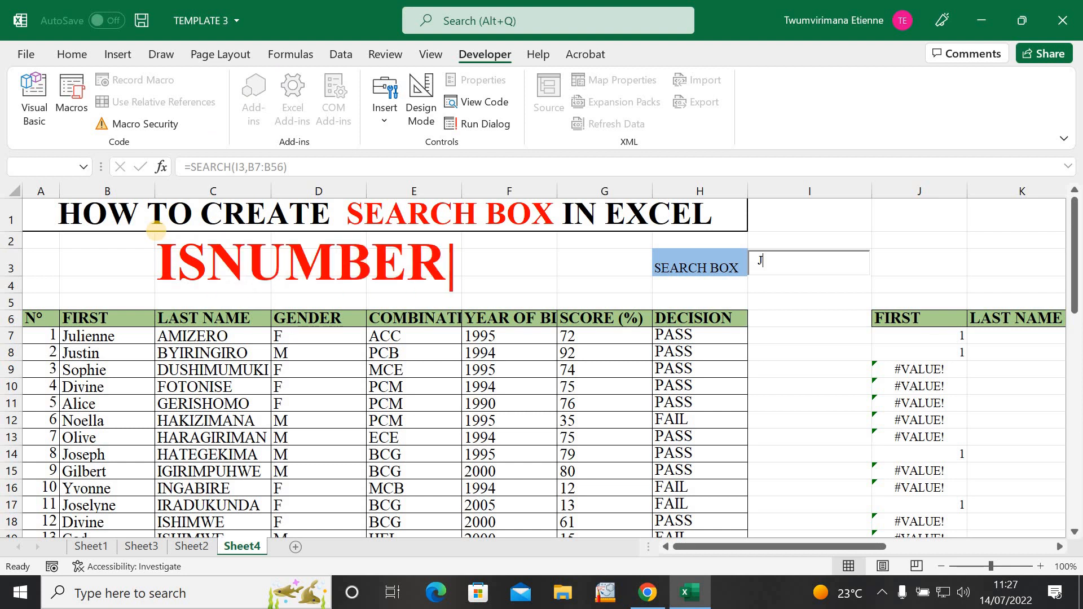
{"action": "type", "text": "()"}
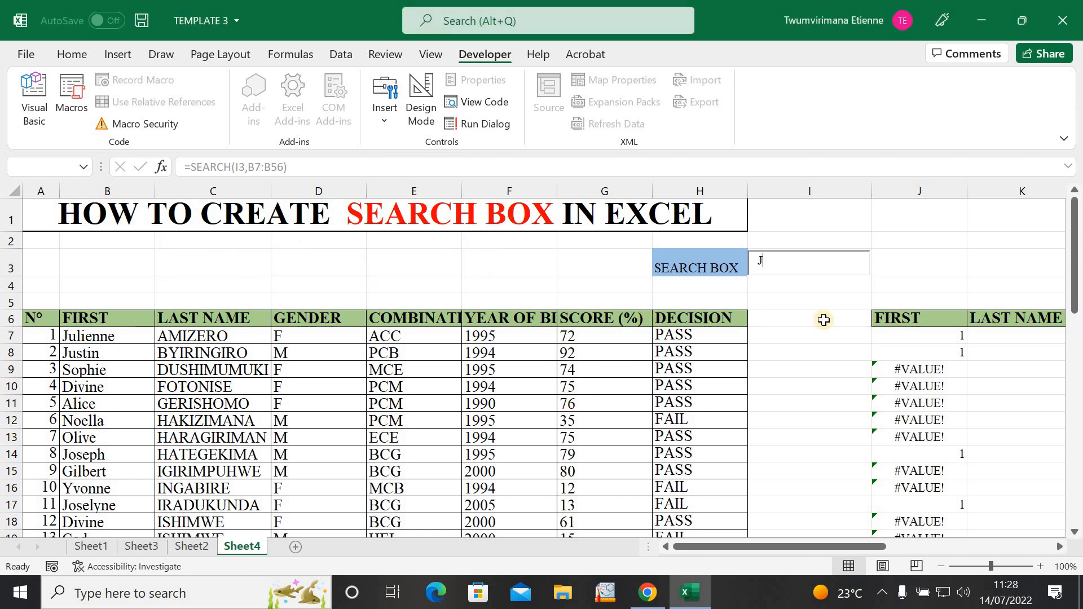
Step: Wrap the SEARCH formula in J7 in an ISNUMBER function and complete the formula
{"action": "double_click", "coordinate": [920, 335]}
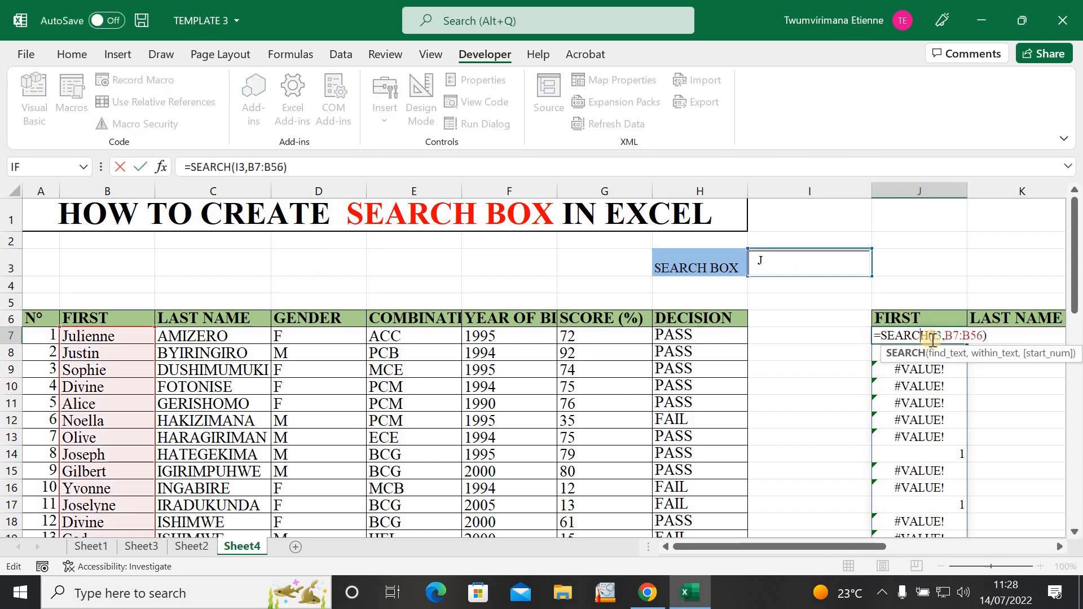
{"action": "left_click", "coordinate": [882, 335]}
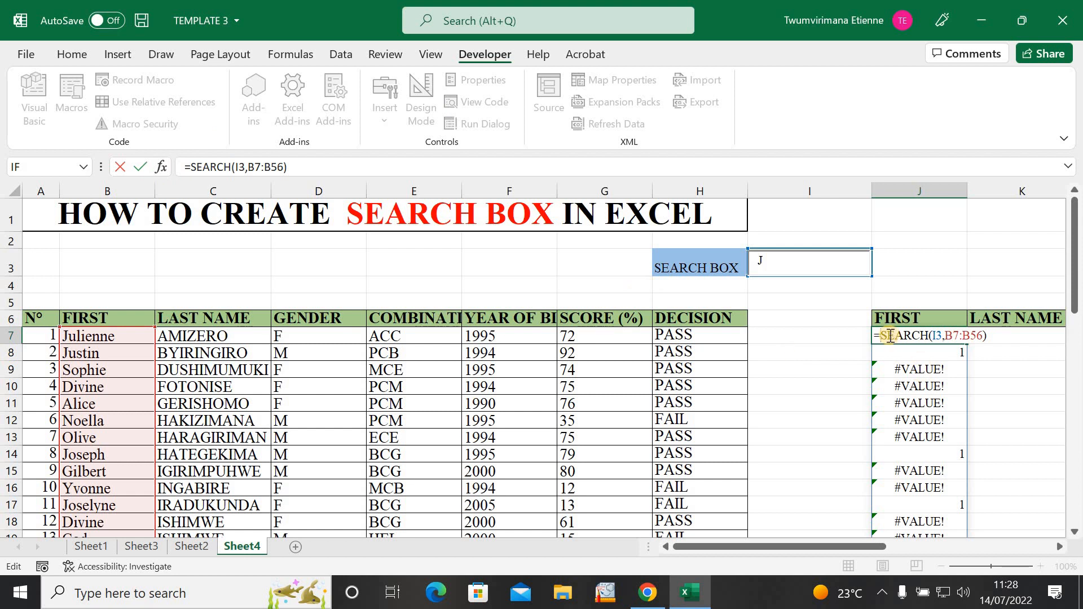
{"action": "type", "text": "ISNUM"}
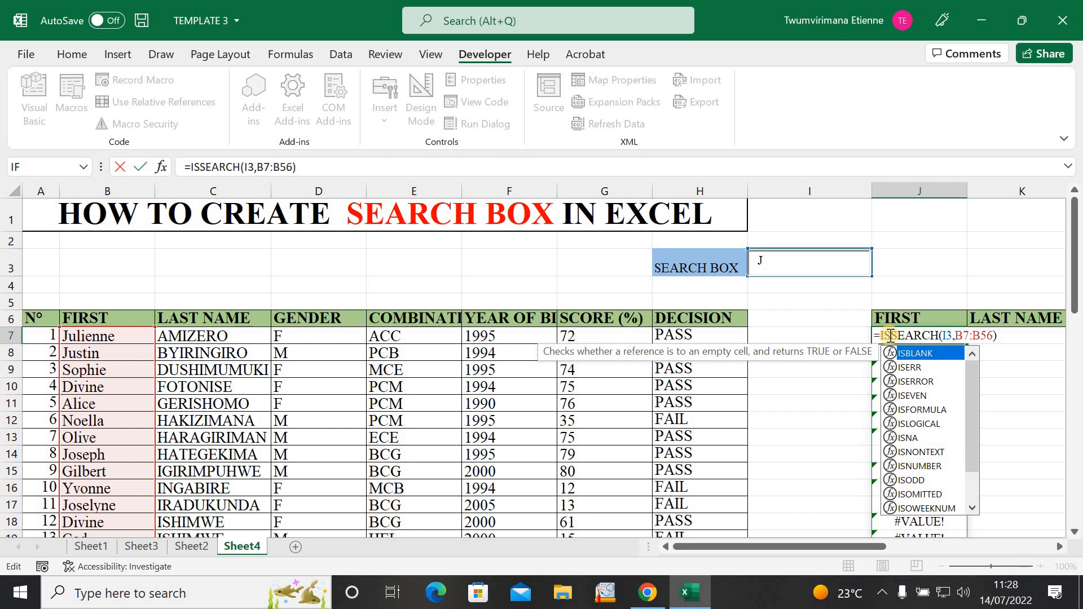
{"action": "type", "text": "BER"}
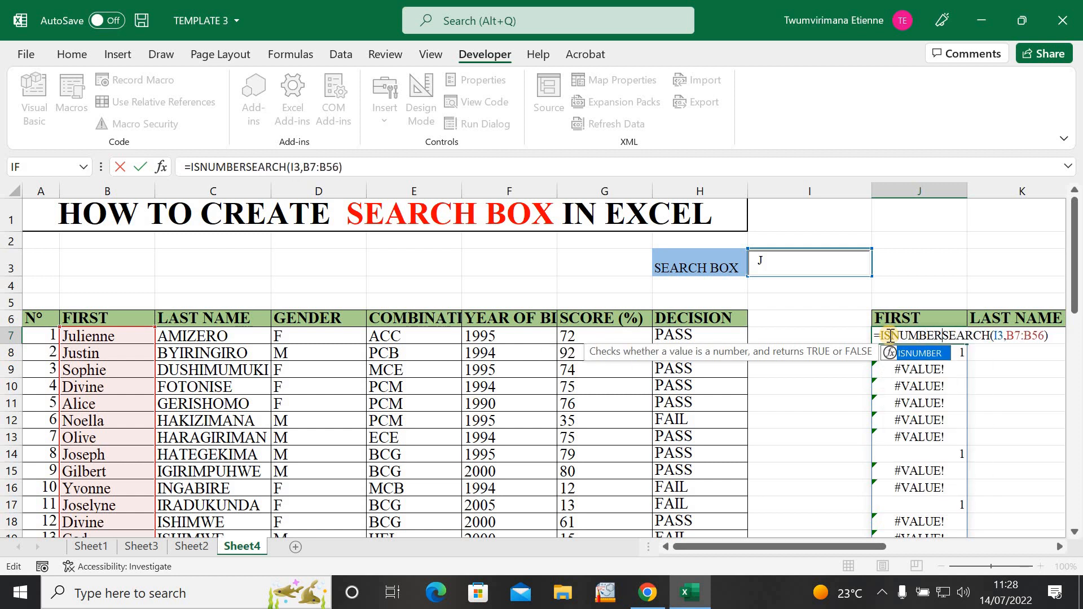
{"action": "type", "text": "("}
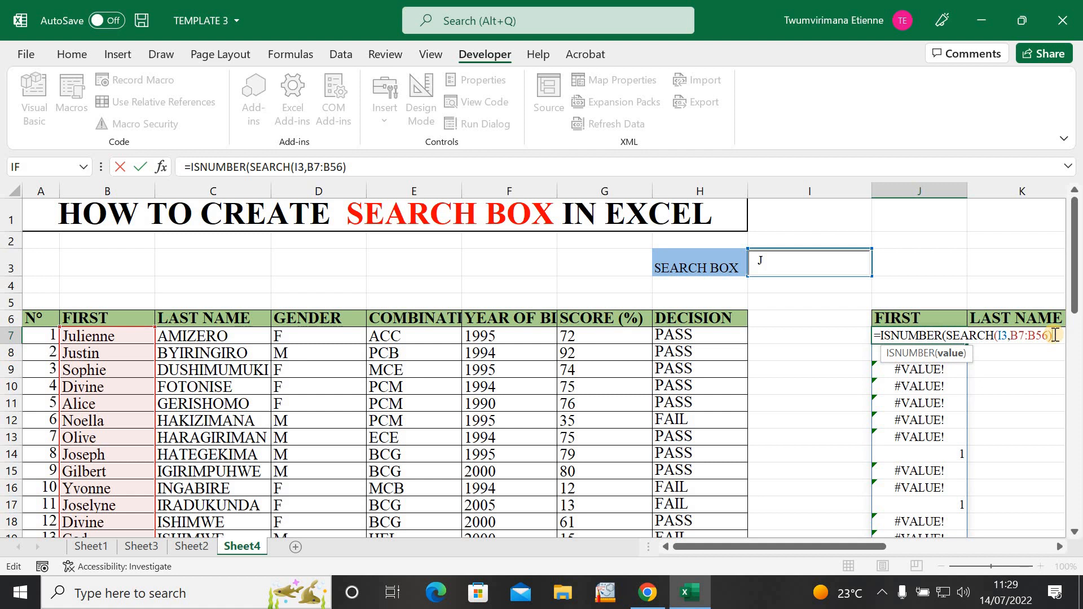
{"action": "type", "text": ")"}
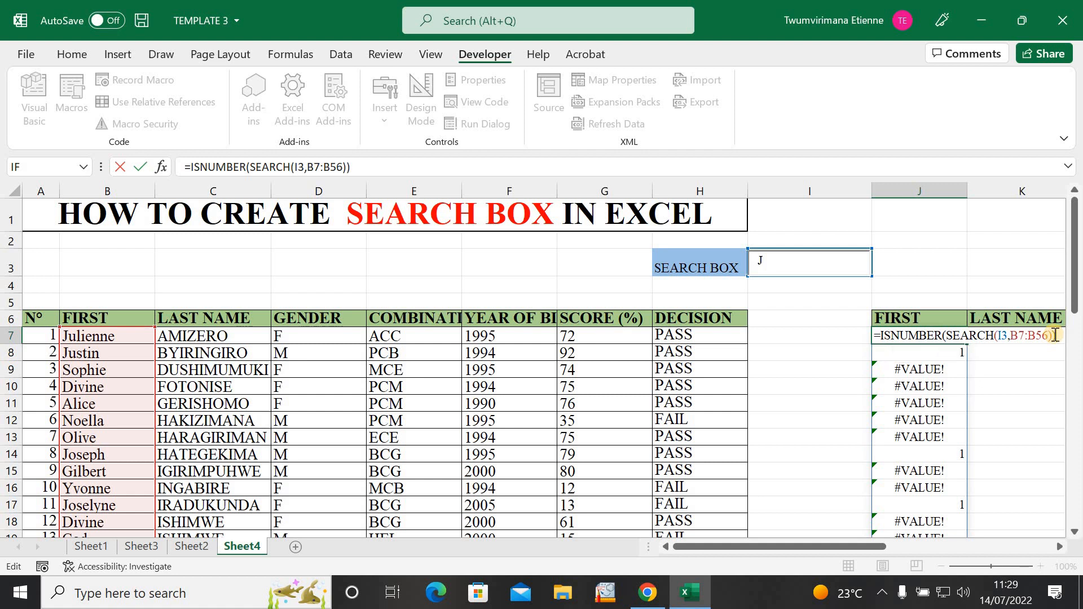
{"action": "key", "text": "Return"}
{"action": "left_click", "coordinate": [959, 419]}
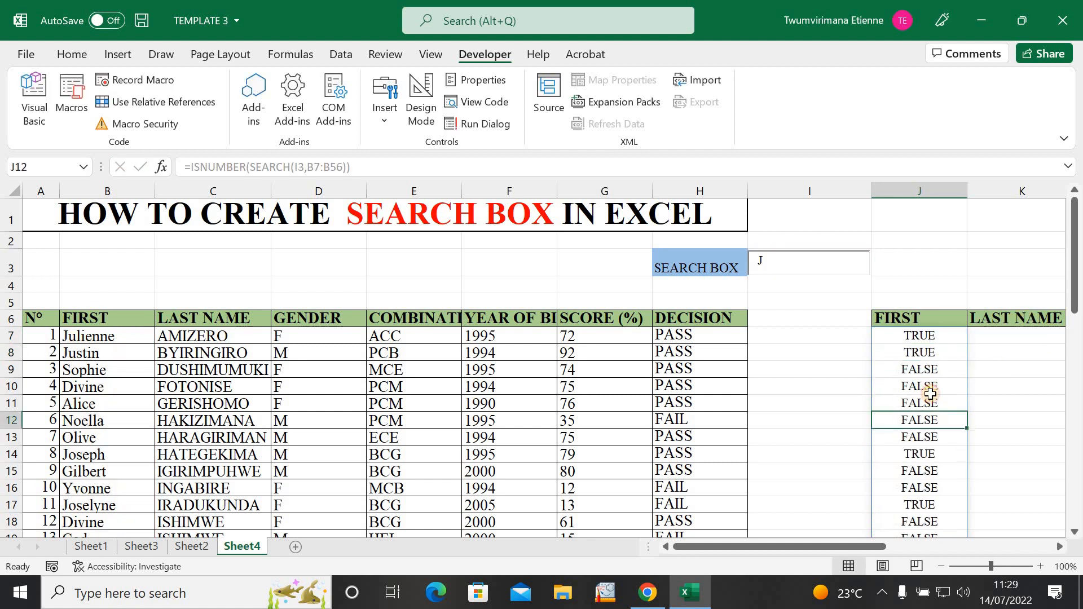
Step: Test the ISNUMBER formula by entering a student's first name in the search text box and checking the matching row in column J
{"action": "left_click", "coordinate": [793, 260]}
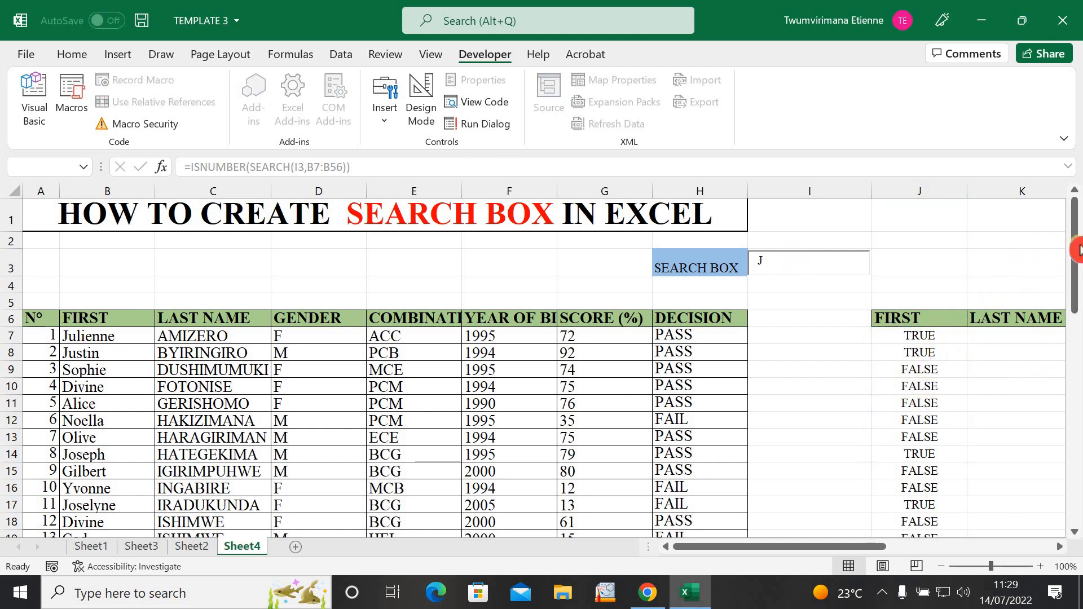
{"action": "left_click", "coordinate": [929, 337]}
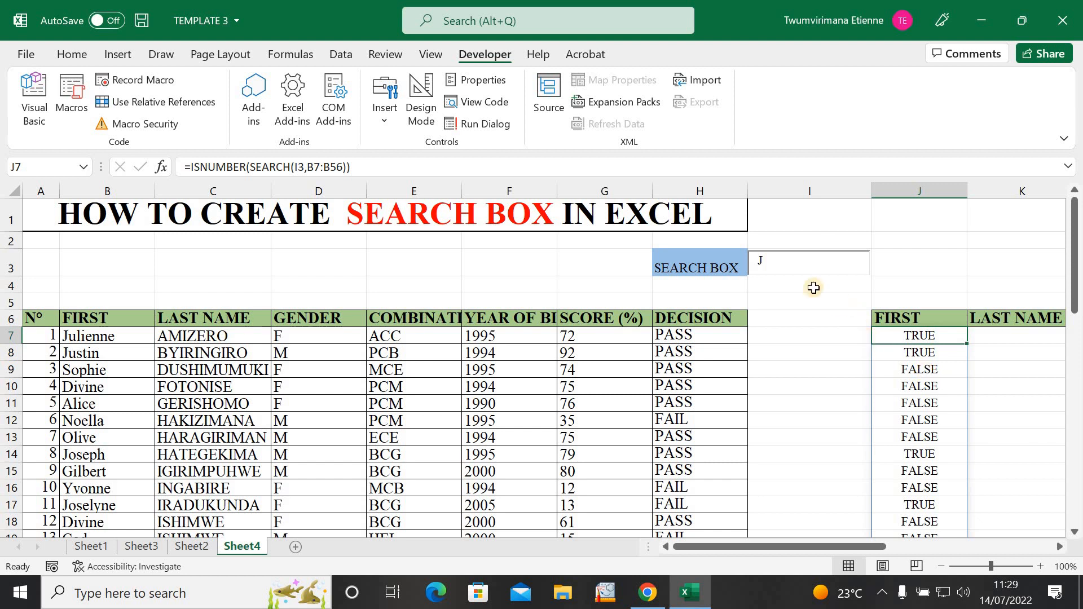
{"action": "left_click", "coordinate": [768, 260]}
{"action": "type", "text": "JUST"}
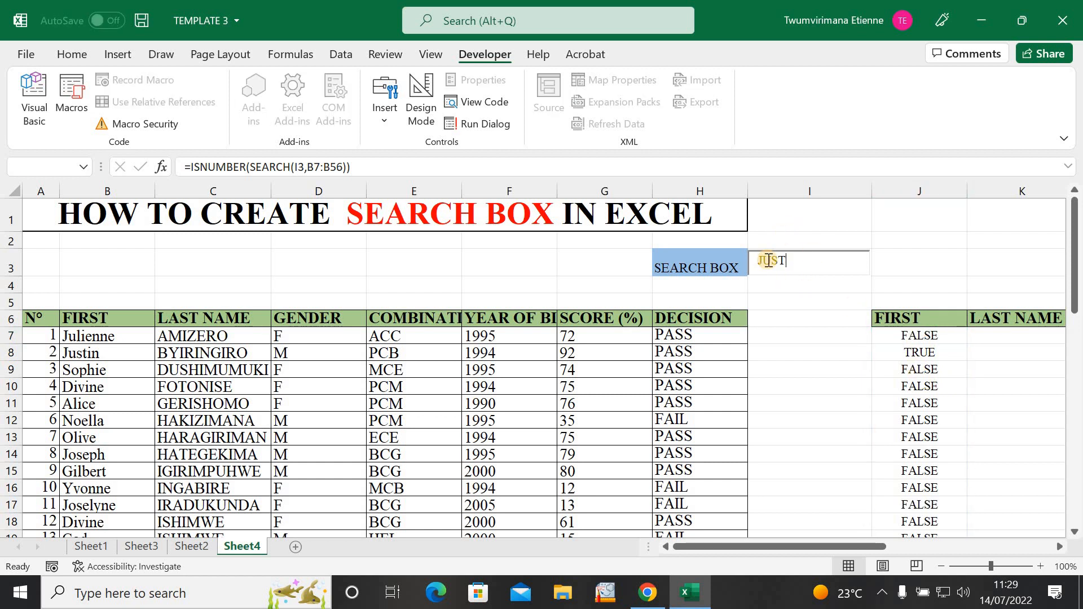
{"action": "type", "text": "IN"}
{"action": "left_click", "coordinate": [794, 369]}
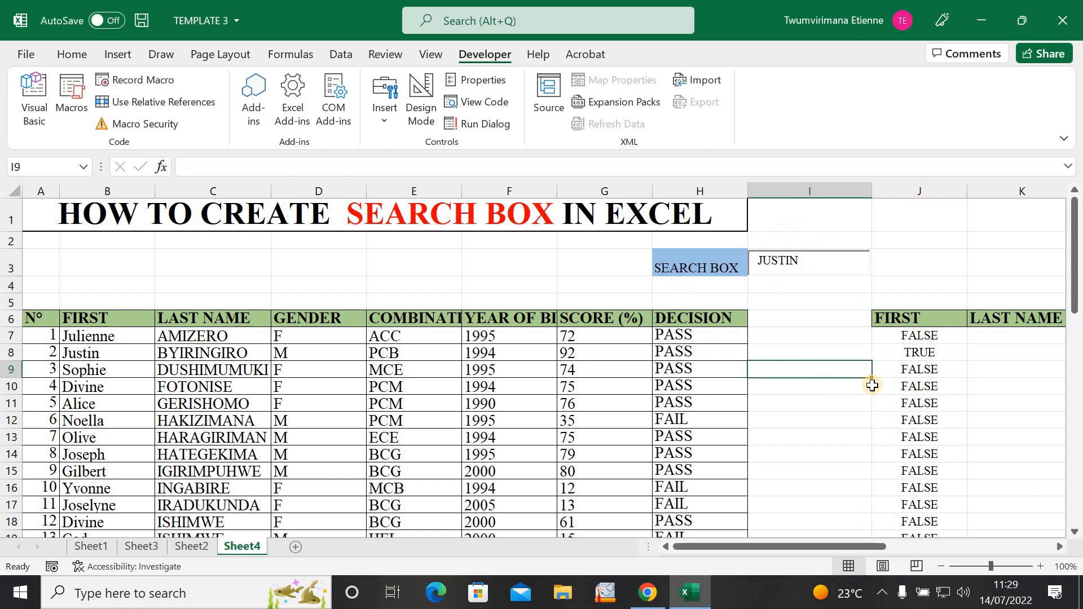
{"action": "left_click", "coordinate": [918, 356]}
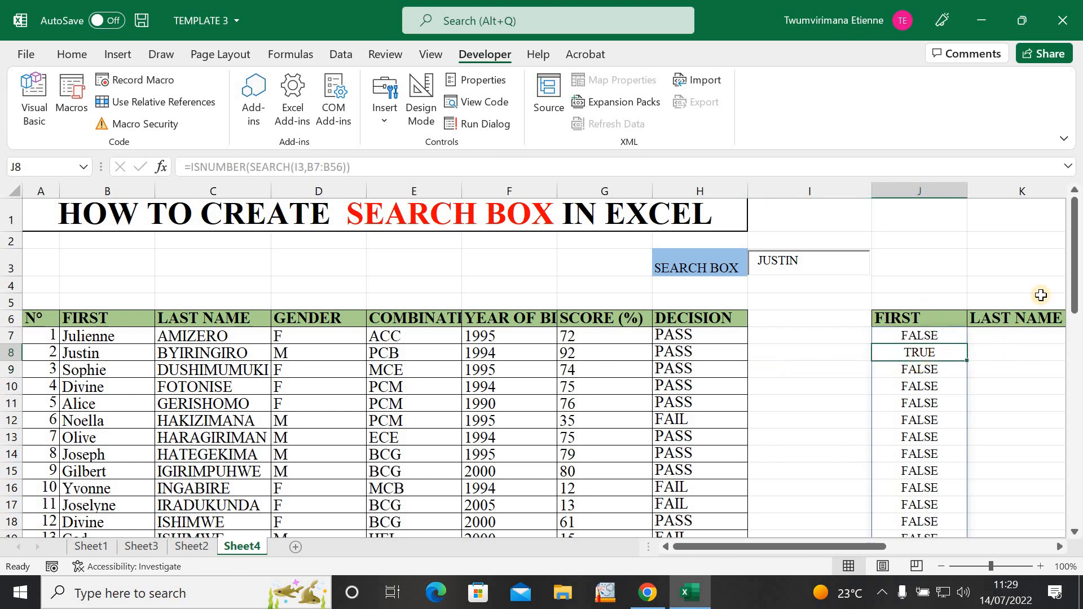
{"action": "mouse_move", "coordinate": [1076, 286]}
{"action": "left_mouse_down"}
{"action": "mouse_move", "coordinate": [1076, 536]}
{"action": "mouse_move", "coordinate": [1077, 270]}
{"action": "left_mouse_up"}
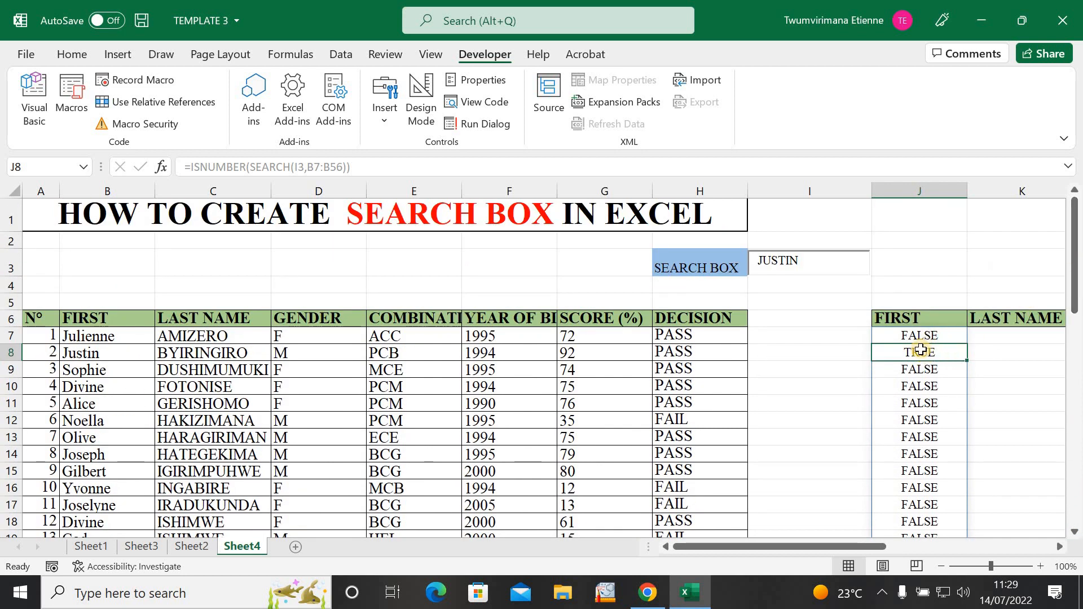
{"action": "left_click", "coordinate": [823, 268]}
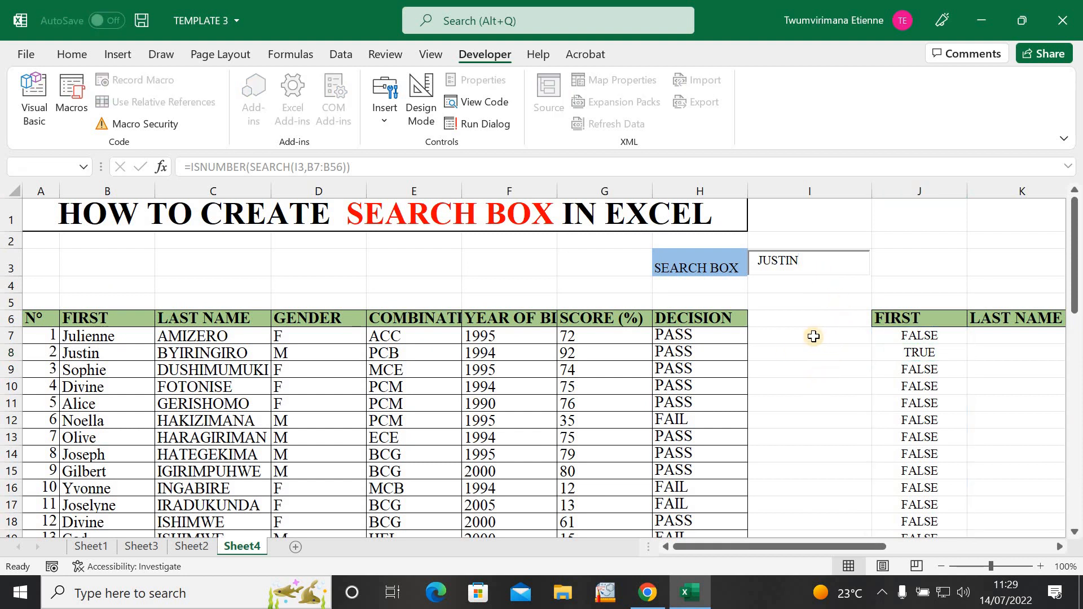
{"action": "left_click", "coordinate": [908, 354]}
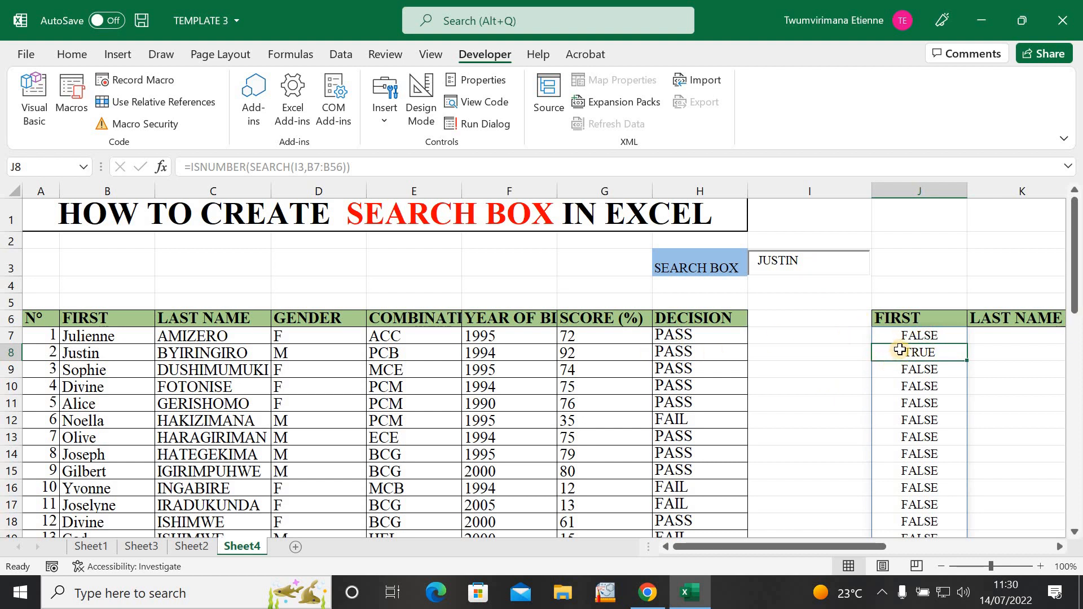
{"action": "left_click", "coordinate": [832, 351]}
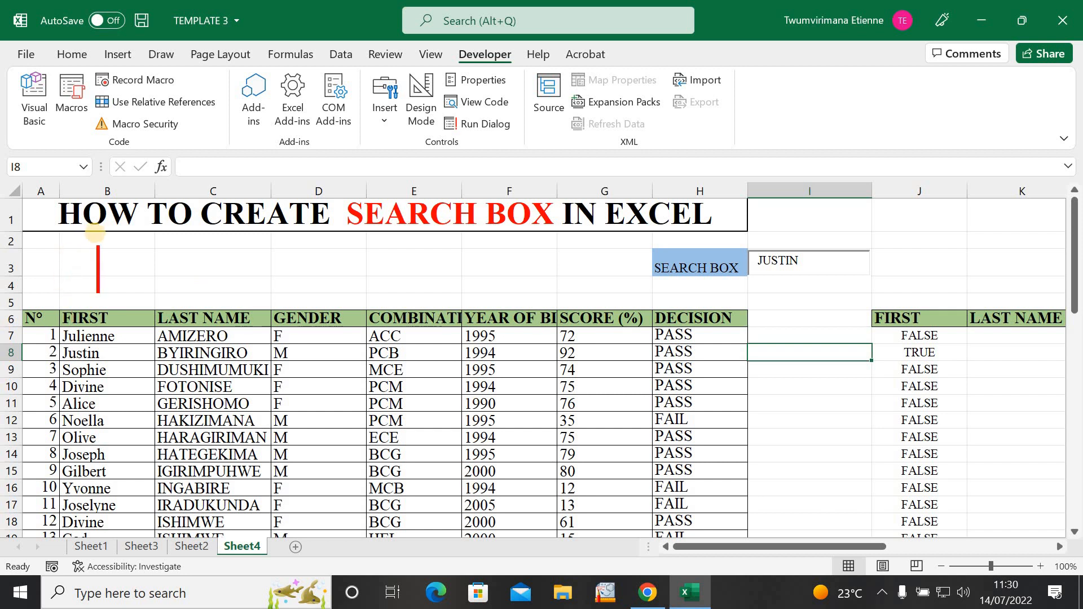
{"action": "type", "text": "FI"}
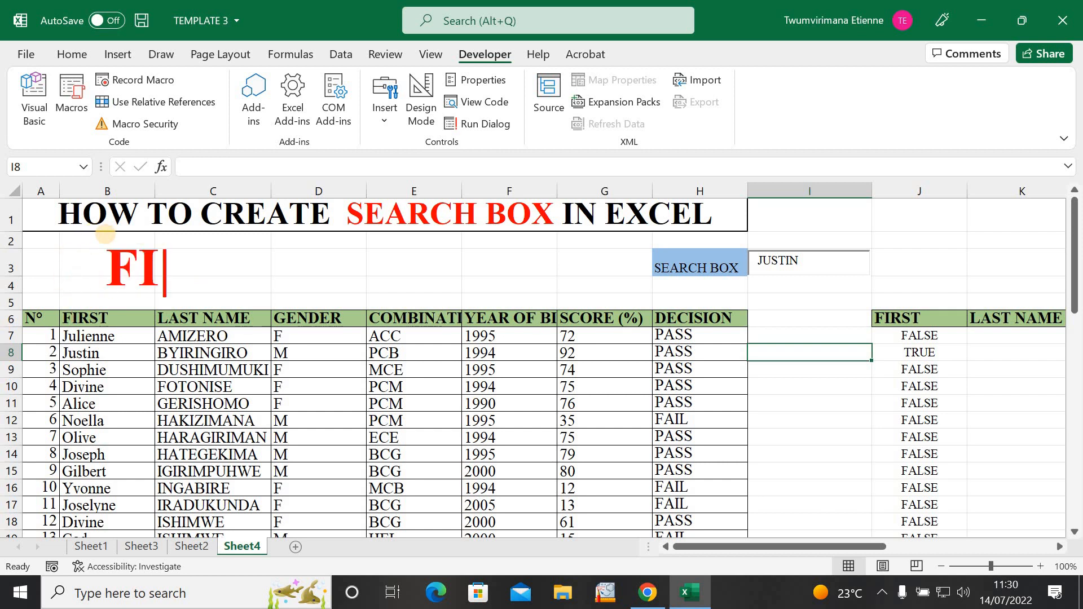
{"action": "type", "text": "LTER"}
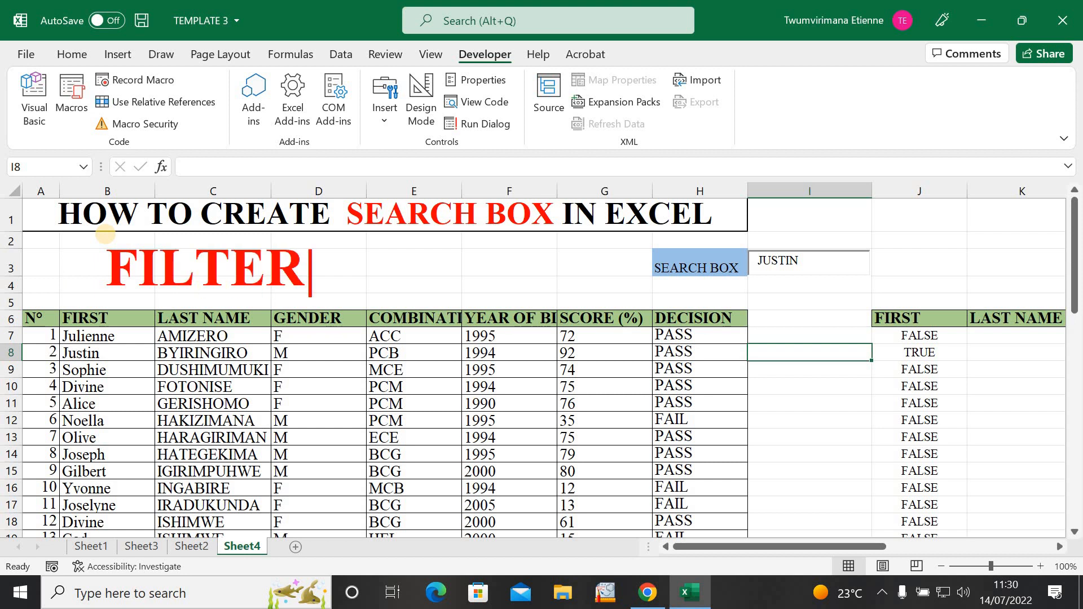
{"action": "type", "text": "()"}
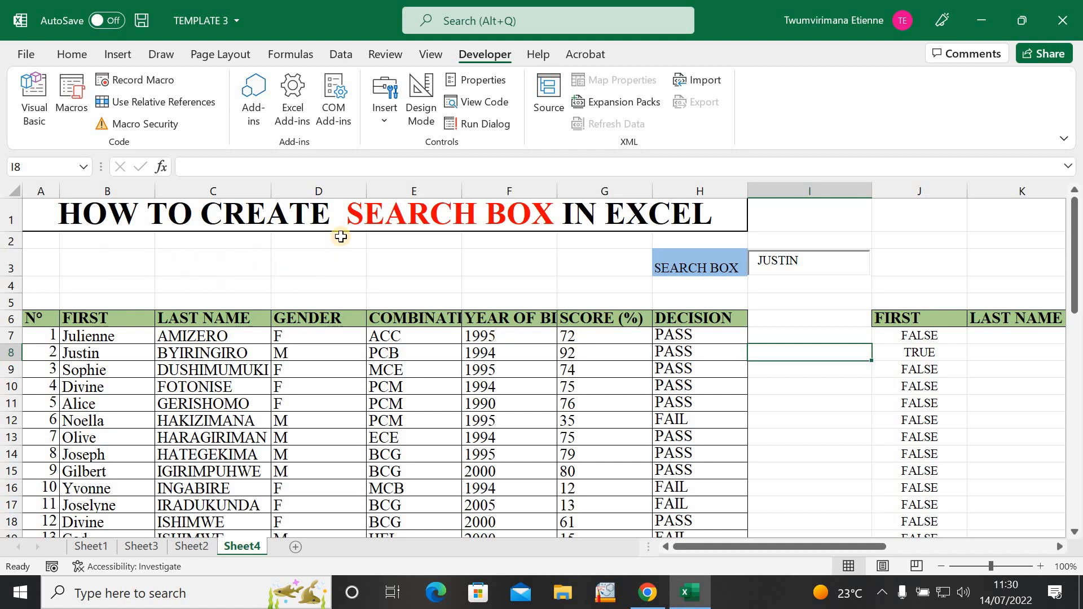
Step: Reopen the J7 formula and start a FILTER function around its ISNUMBER(SEARCH()) part
{"action": "left_click_drag", "start_coordinate": [753, 546], "coordinate": [806, 534]}
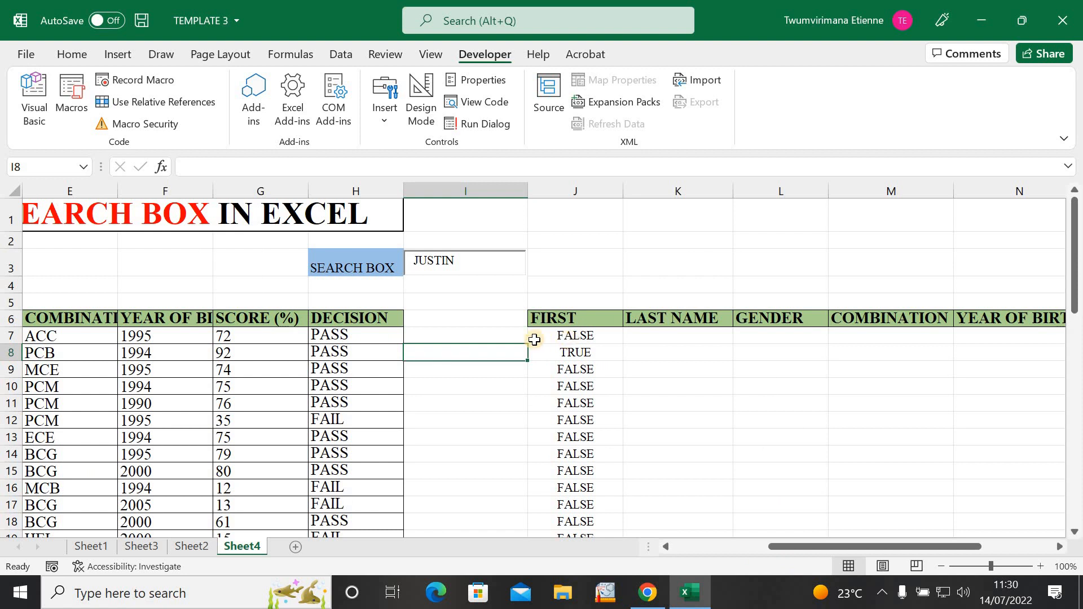
{"action": "double_click", "coordinate": [559, 337]}
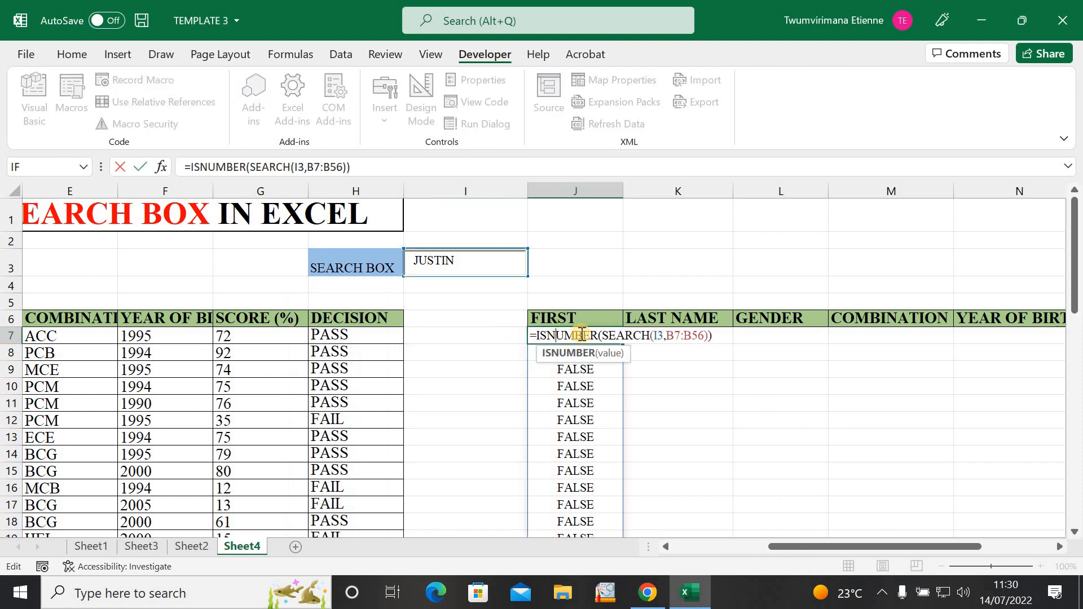
{"action": "left_click", "coordinate": [538, 334]}
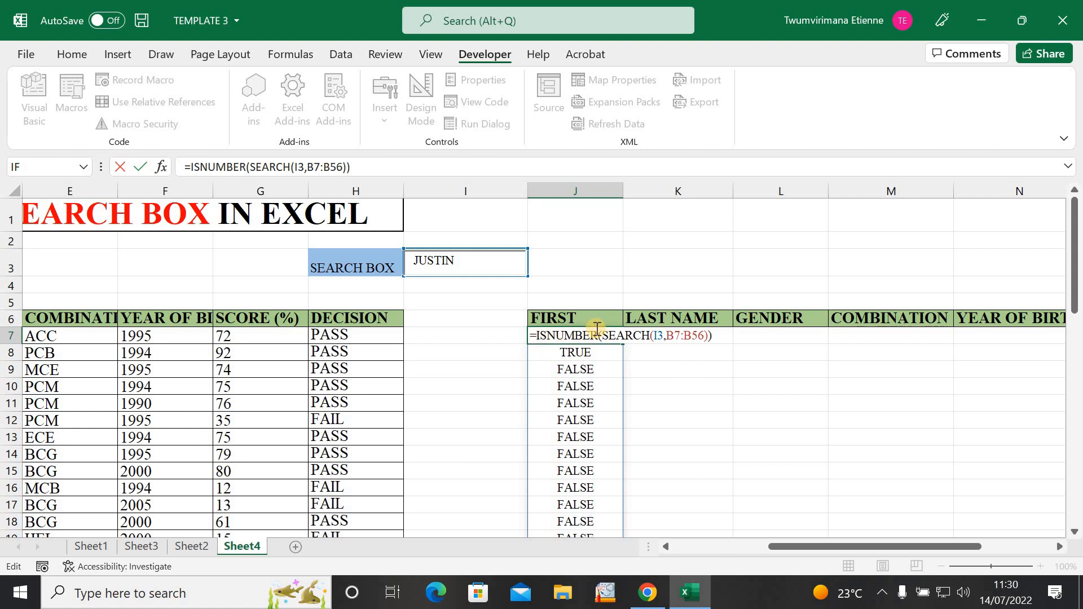
{"action": "type", "text": "FI"}
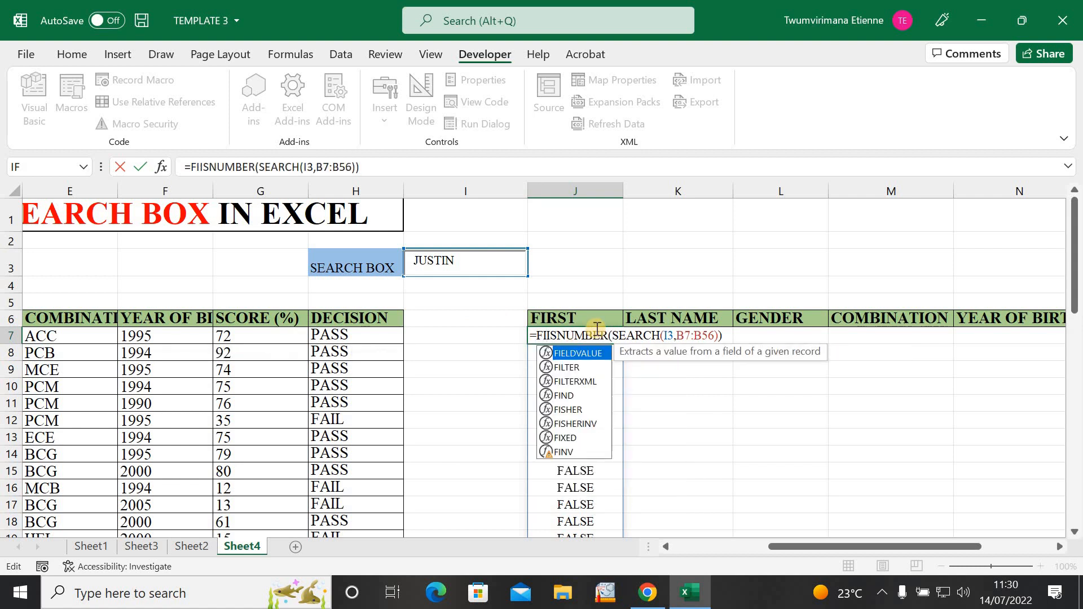
{"action": "type", "text": "LTERF"}
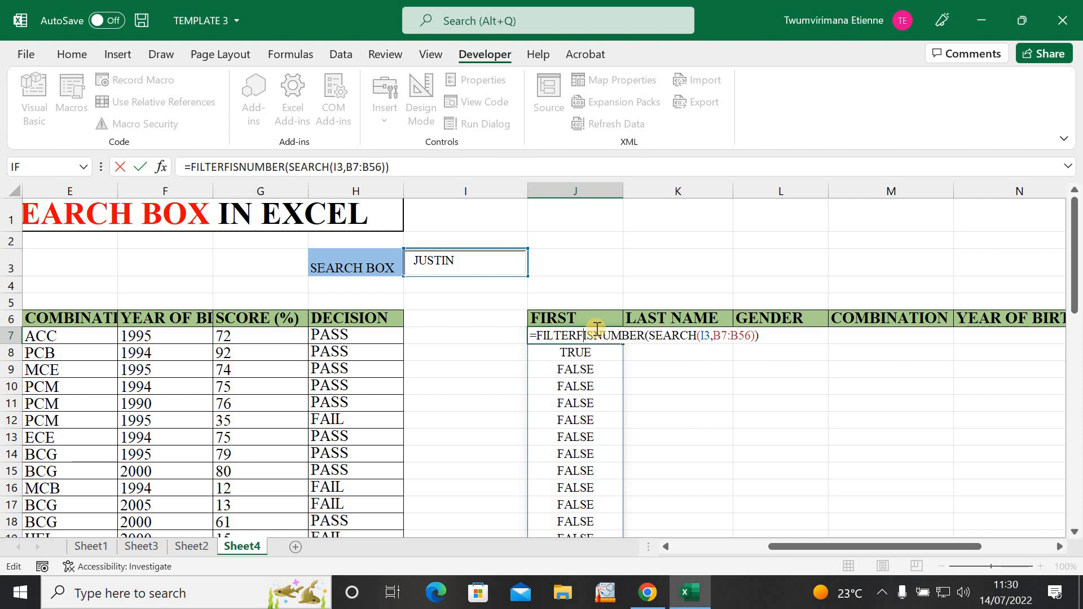
{"action": "key", "text": "BackSpace"}
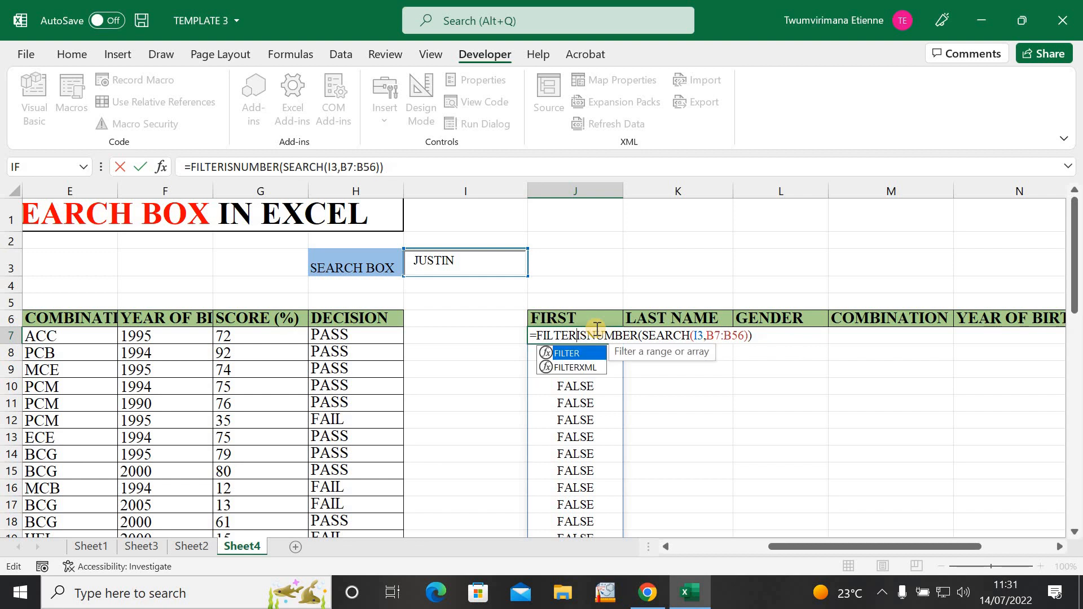
{"action": "type", "text": "("}
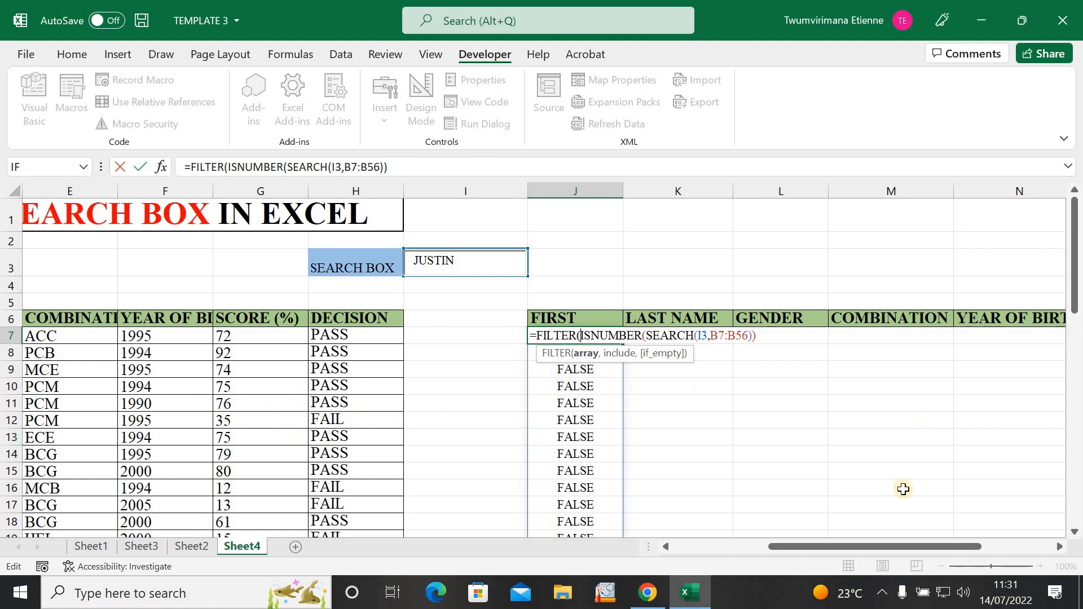
Step: Set the student table range B7:H56 as FILTER's array, keeping the ISNUMBER expression as its include argument
{"action": "left_click_drag", "start_coordinate": [851, 551], "coordinate": [694, 583]}
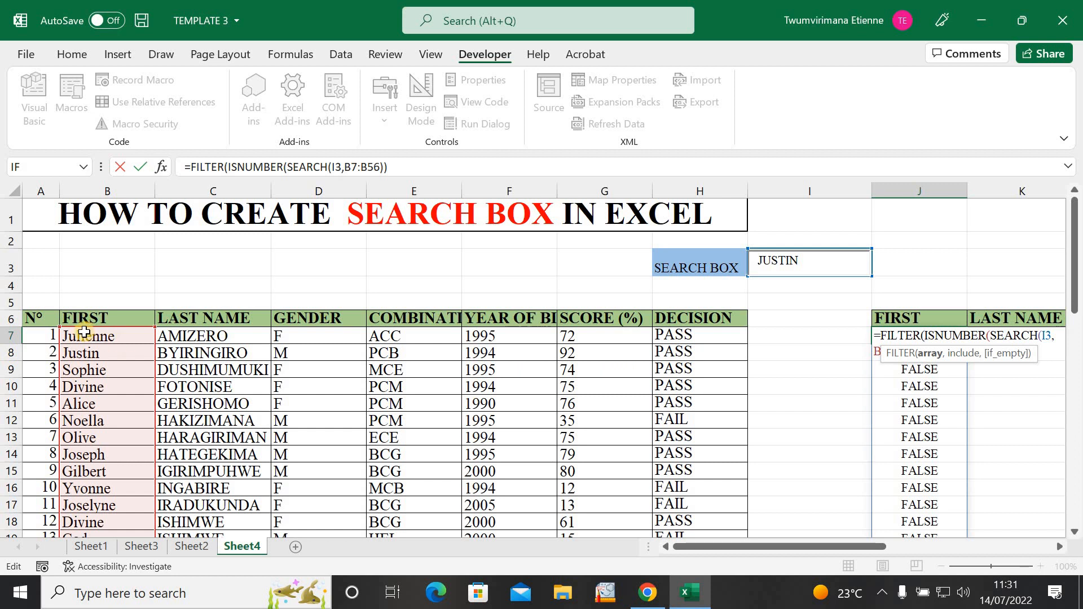
{"action": "left_click_drag", "start_coordinate": [84, 339], "coordinate": [688, 496]}
{"action": "scroll", "coordinate": [818, 370], "scroll_direction": "up", "scroll_amount": 13}
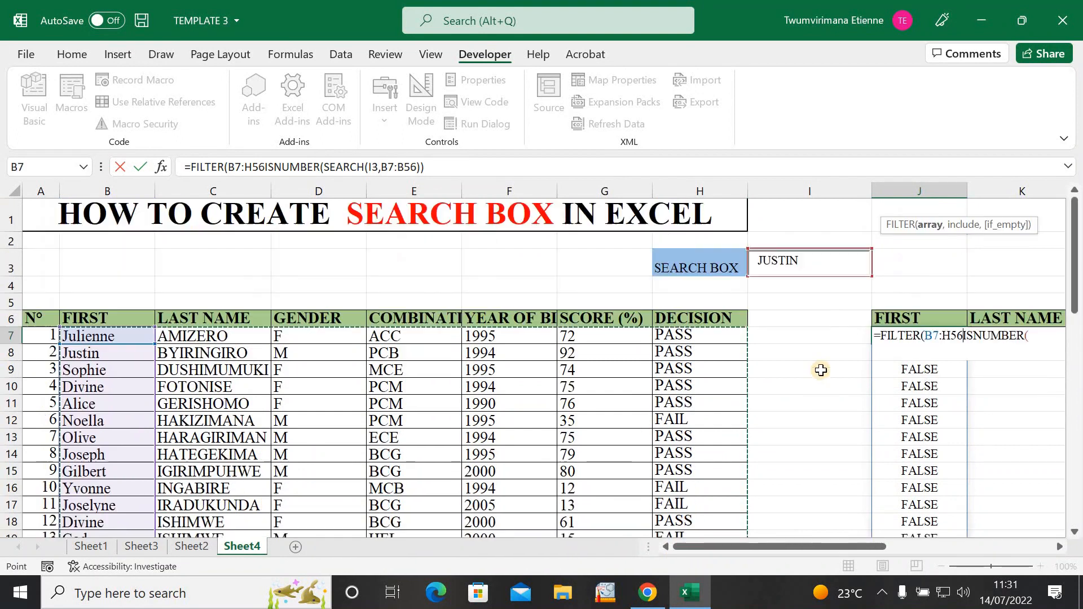
{"action": "left_click", "coordinate": [817, 550]}
{"action": "left_click_drag", "start_coordinate": [817, 552], "coordinate": [936, 551]}
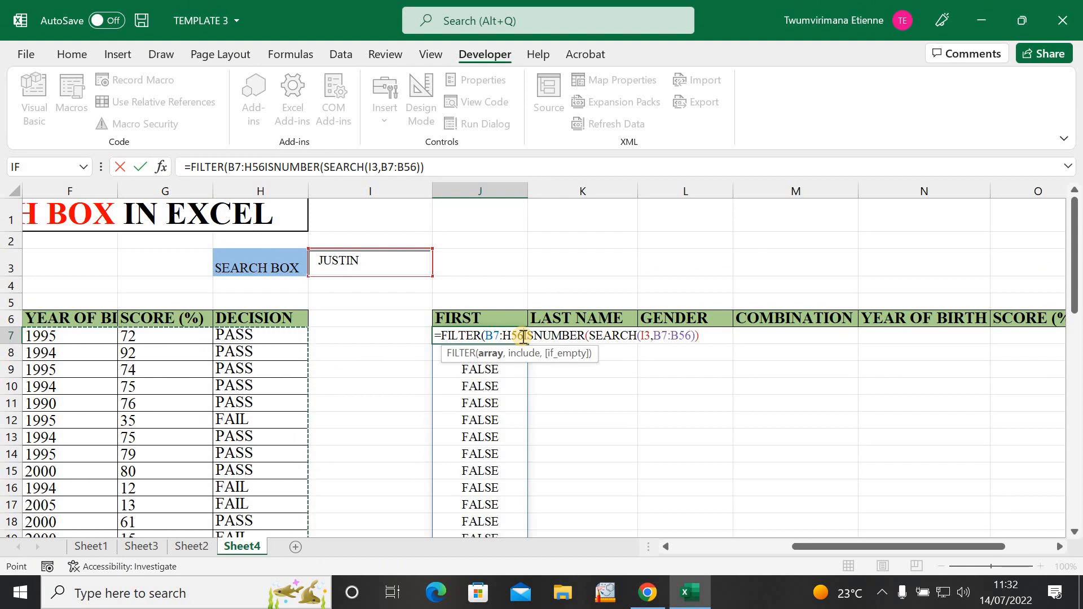
{"action": "type", "text": ","}
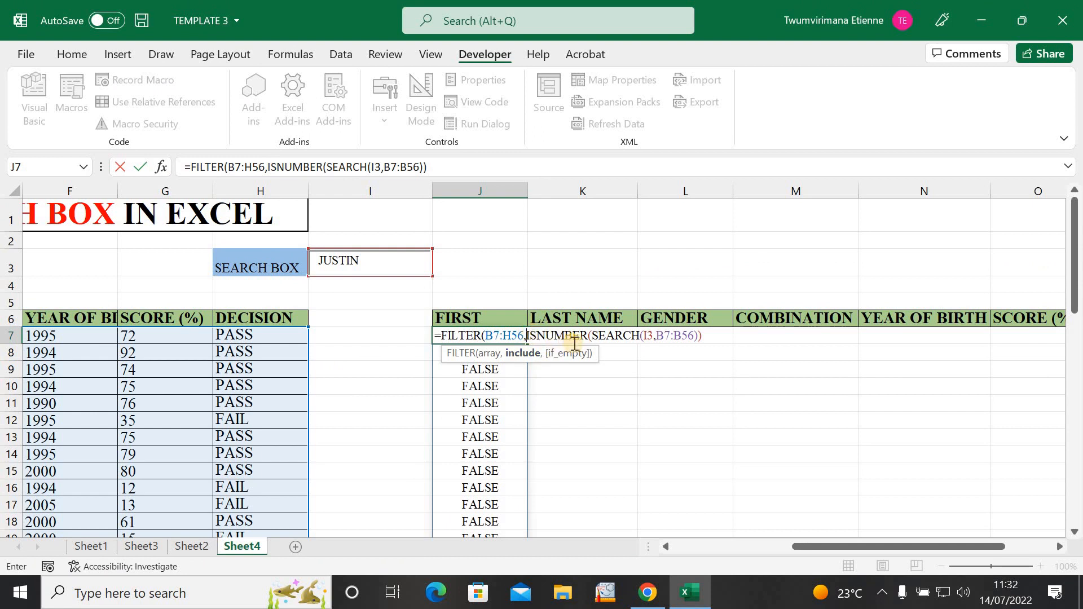
Step: Add "No record found" as FILTER's if_empty value and complete the formula in J7
{"action": "left_click", "coordinate": [703, 337]}
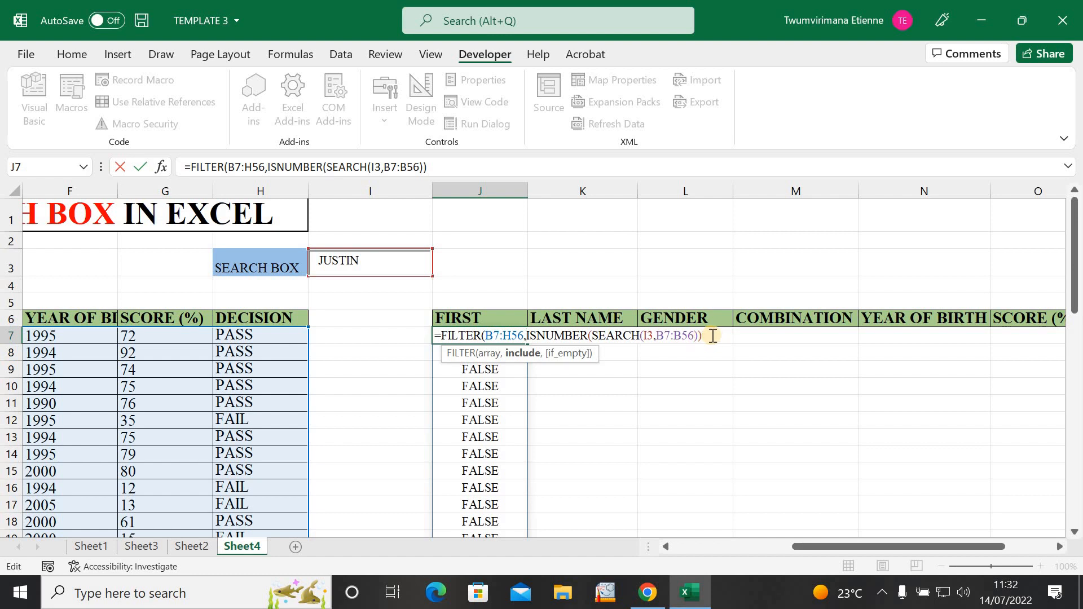
{"action": "type", "text": ",\"No record found"}
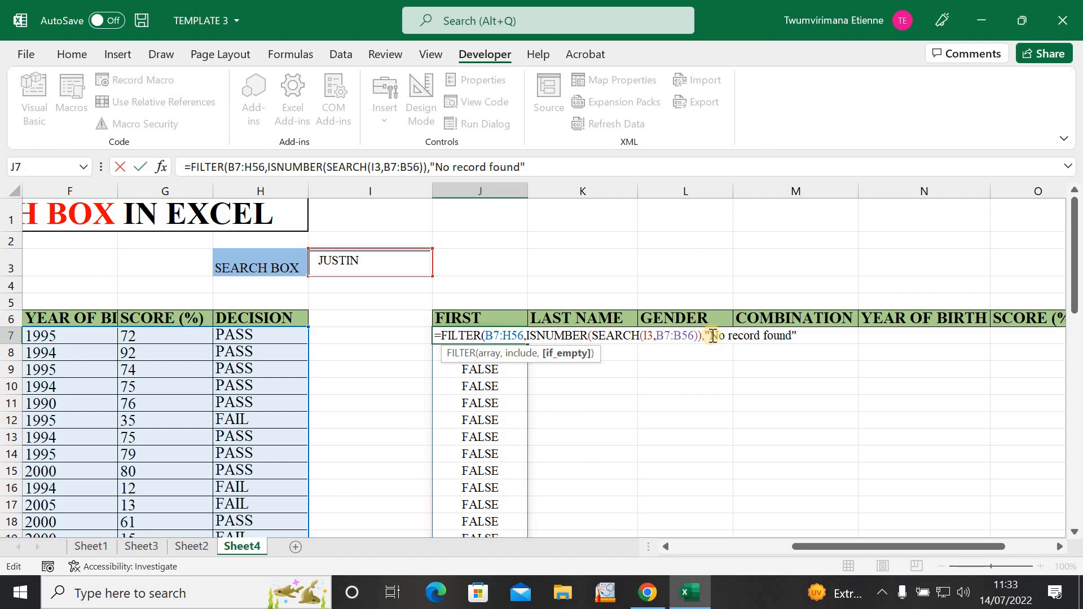
{"action": "type", "text": ")"}
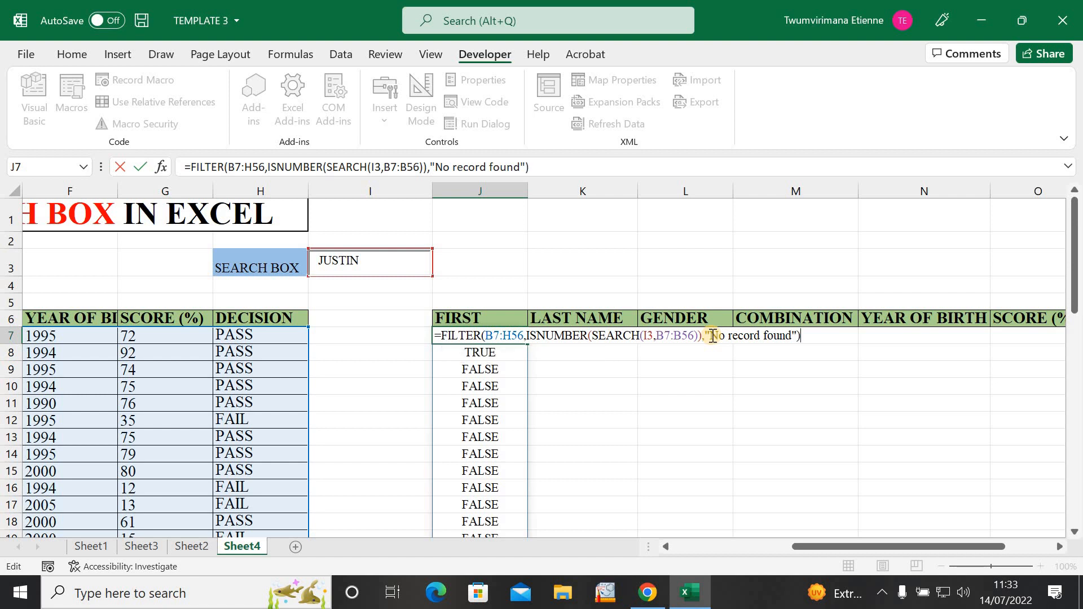
{"action": "key", "text": "Return"}
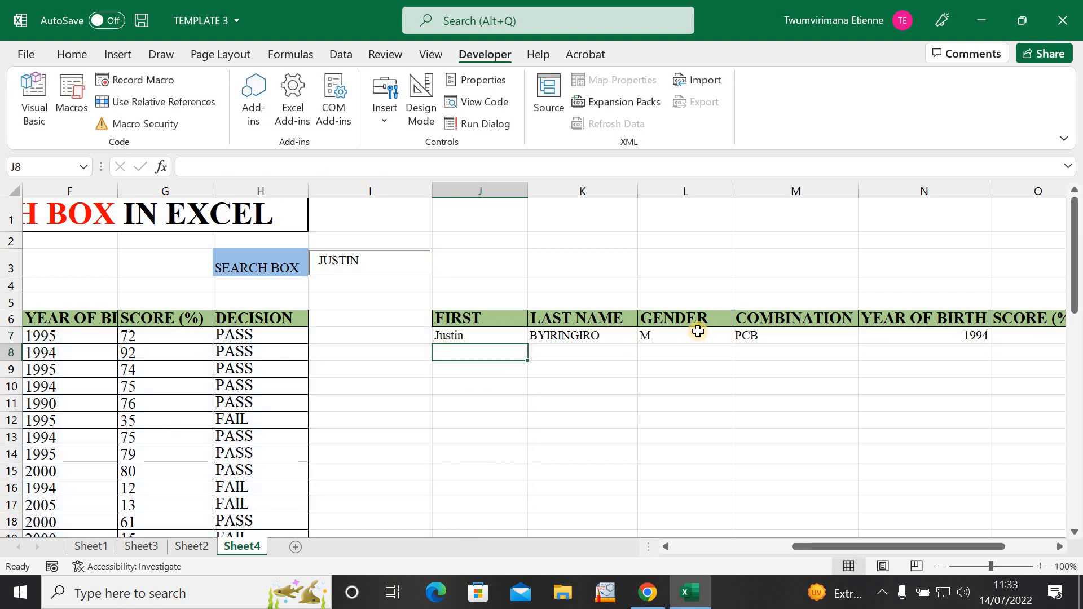
{"action": "left_click", "coordinate": [655, 387]}
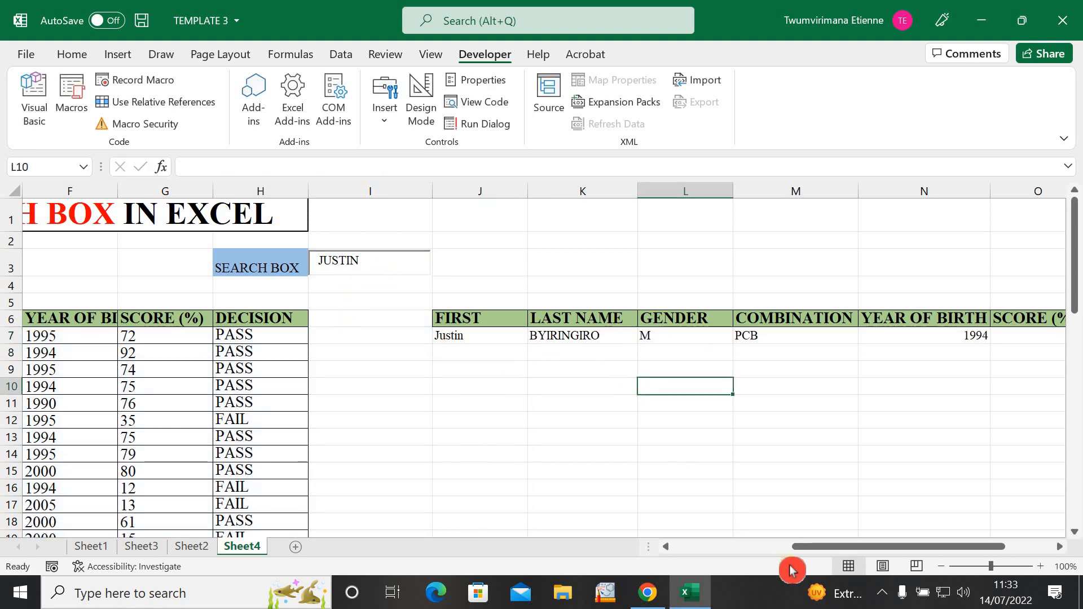
Step: Test the FILTER formula by replacing the search box text with another student's first name and checking the returned columns J to P
{"action": "left_click", "coordinate": [390, 264]}
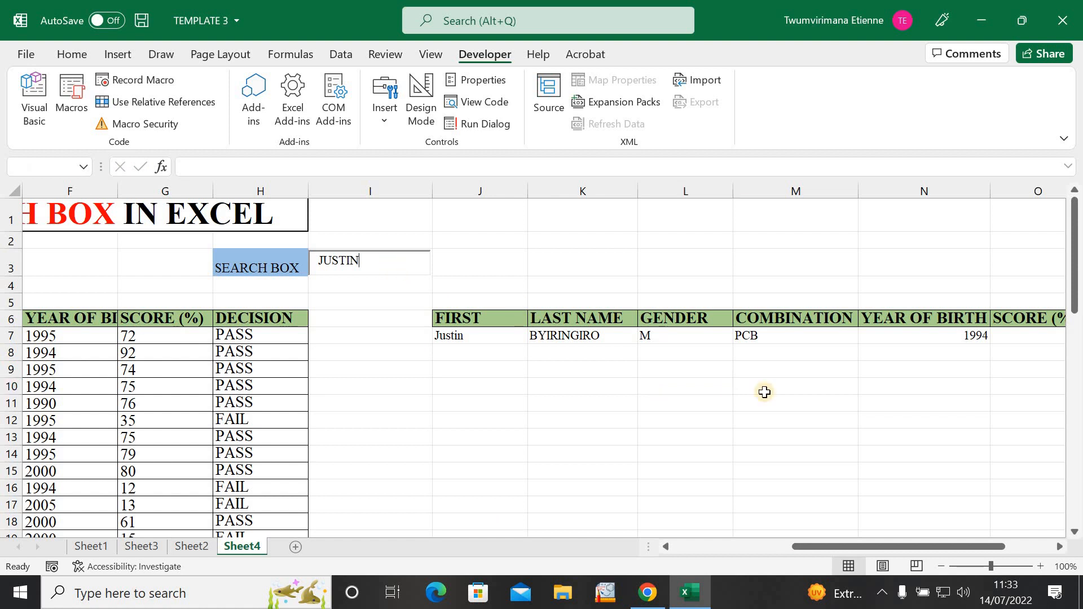
{"action": "left_click_drag", "start_coordinate": [842, 549], "coordinate": [954, 550]}
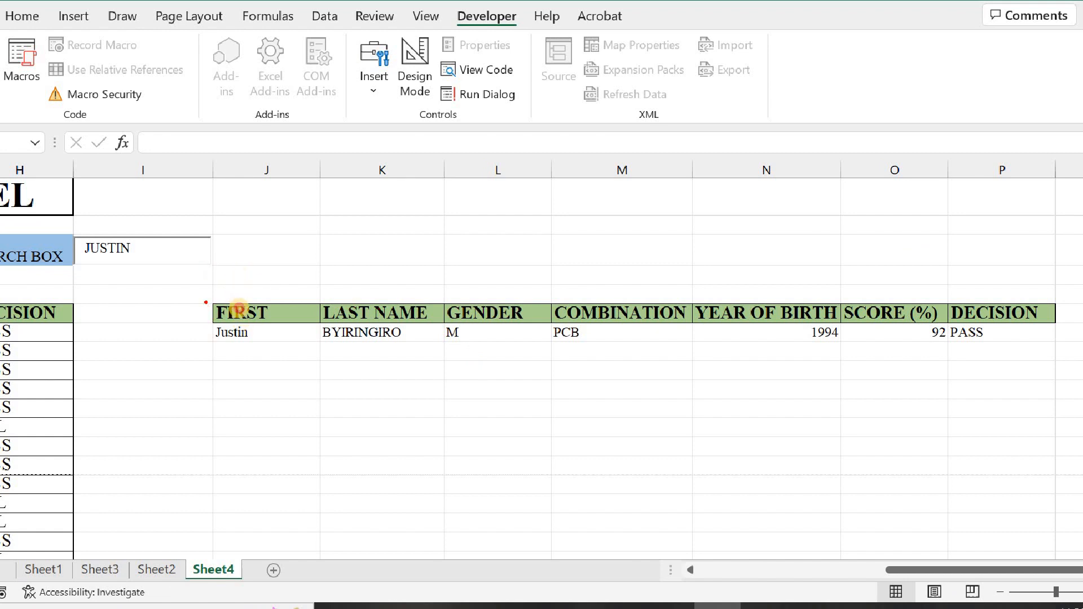
{"action": "mouse_move", "coordinate": [239, 309]}
{"action": "left_mouse_down"}
{"action": "mouse_move", "coordinate": [686, 363]}
{"action": "mouse_move", "coordinate": [999, 359]}
{"action": "left_mouse_up"}
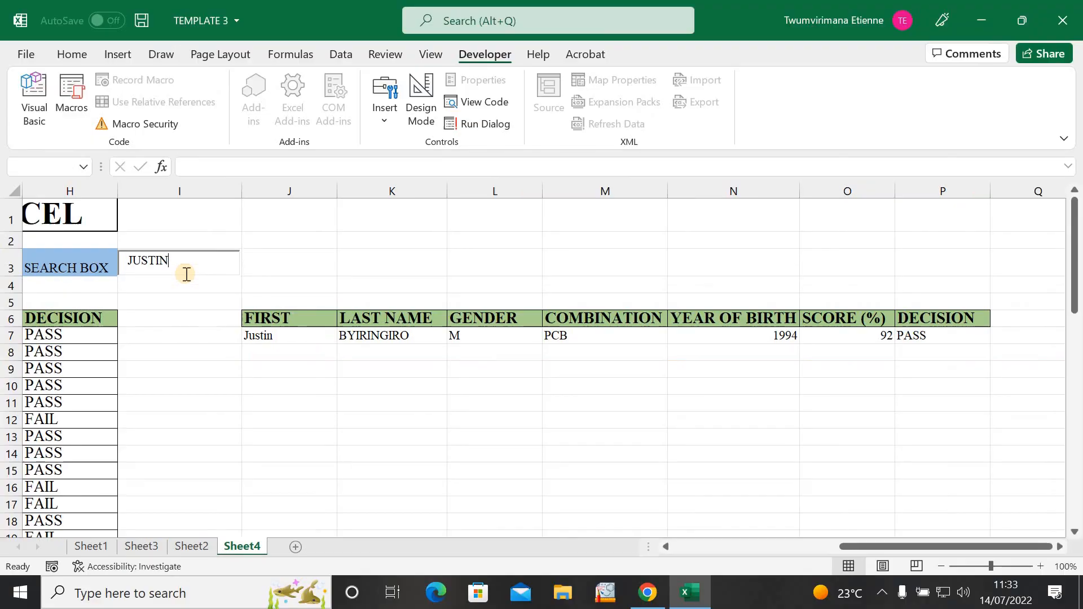
{"action": "key", "text": "BackSpace"}
{"action": "key", "text": "BackSpace"}
{"action": "key", "text": "BackSpace"}
{"action": "key", "text": "BackSpace"}
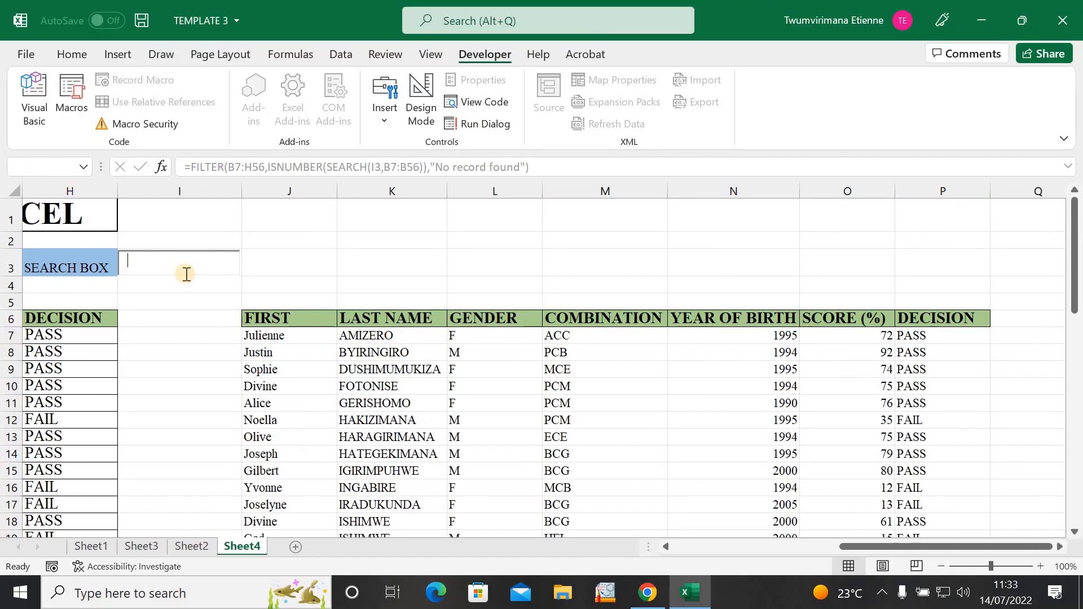
{"action": "type", "text": "julienne"}
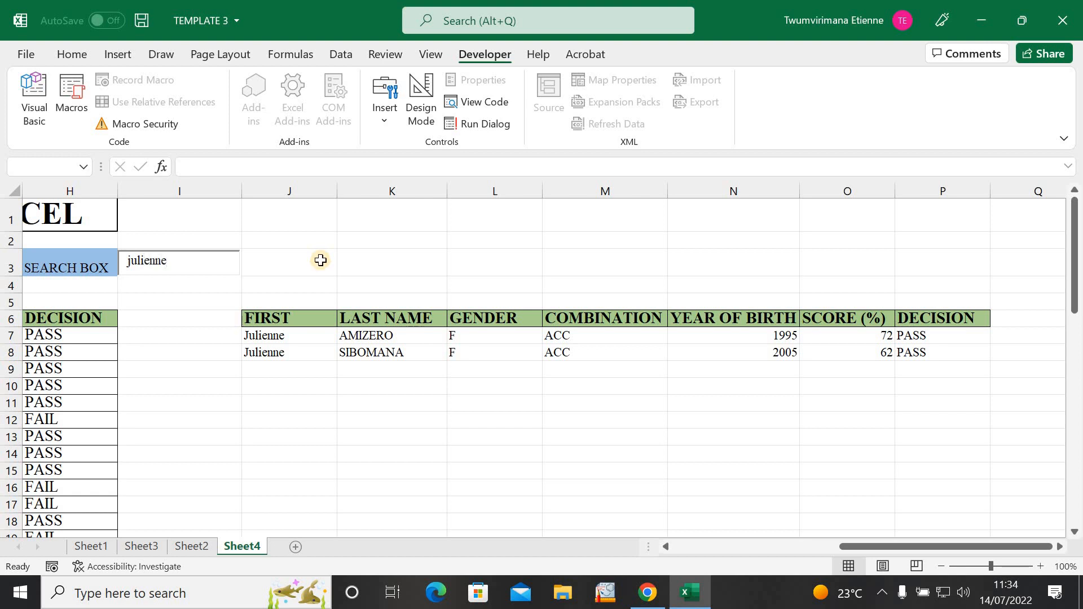
{"action": "key", "text": "BackSpace"}
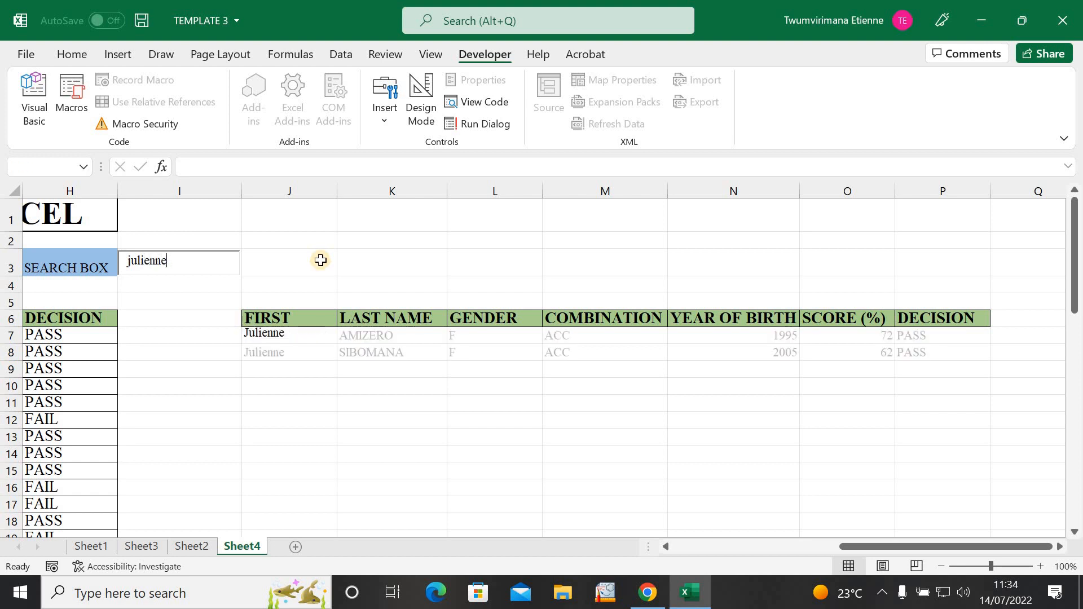
Step: Examine the filtered records below the result headers, comparing first name, last name and the remaining columns through P
{"action": "left_click_drag", "start_coordinate": [268, 339], "coordinate": [928, 339]}
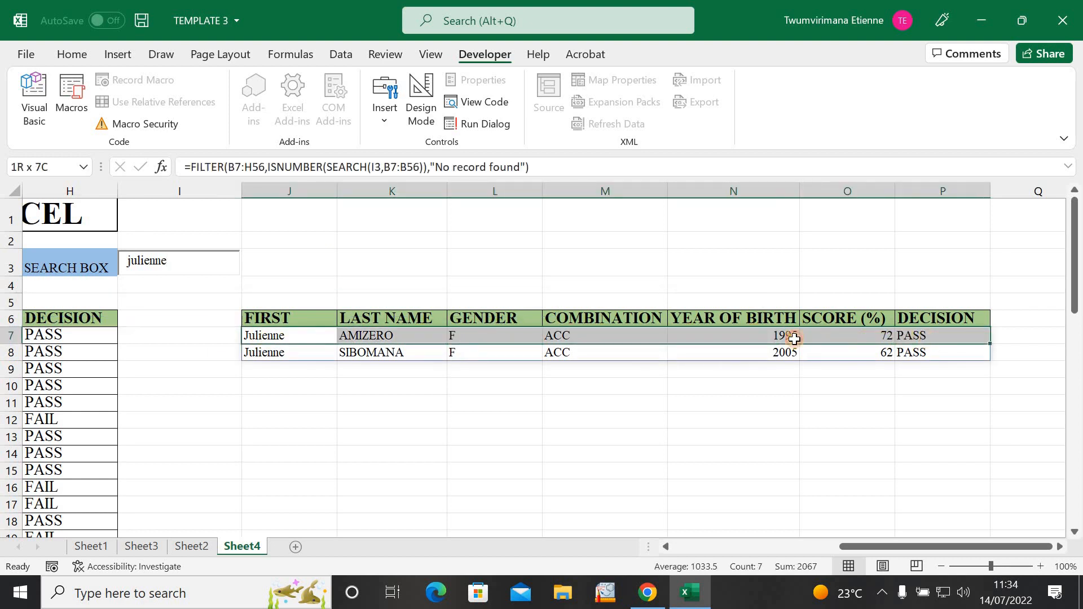
{"action": "left_click_drag", "start_coordinate": [272, 354], "coordinate": [754, 337]}
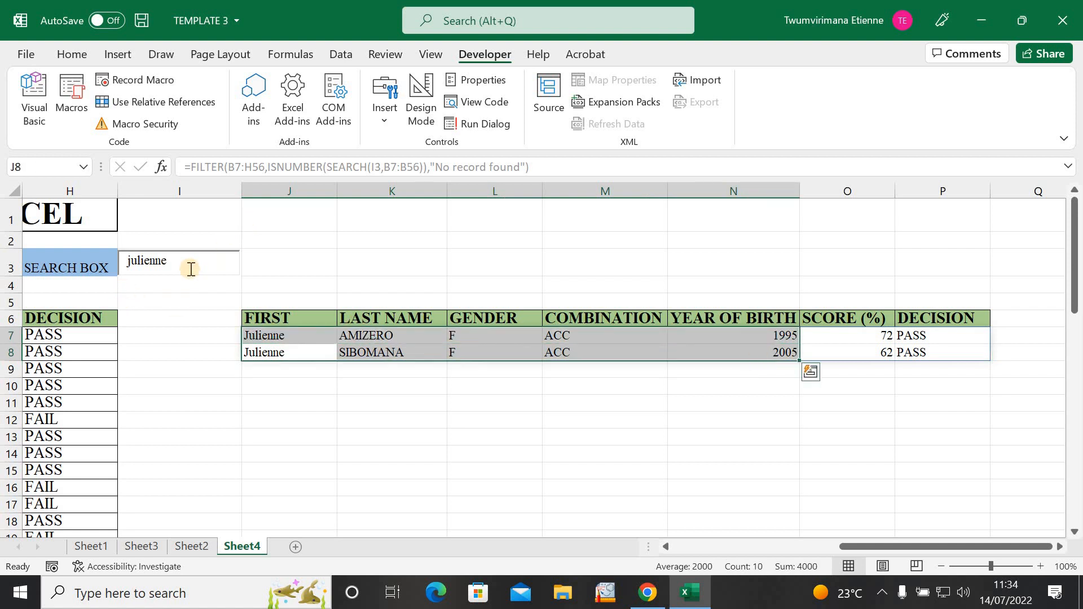
{"action": "left_click", "coordinate": [378, 383]}
{"action": "left_click", "coordinate": [348, 339]}
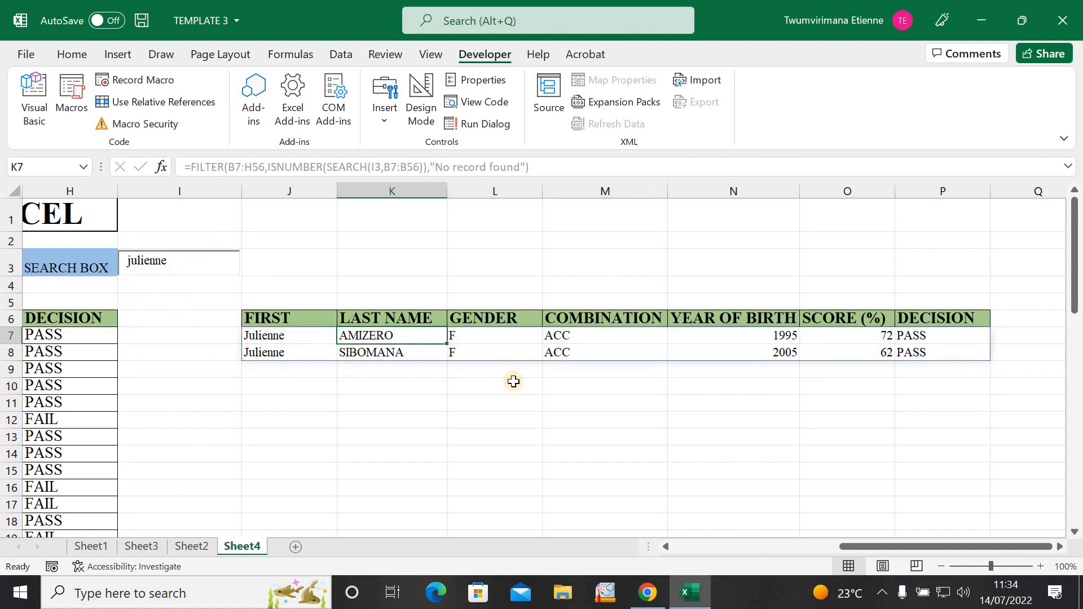
{"action": "left_click", "coordinate": [500, 384]}
{"action": "left_click", "coordinate": [314, 391]}
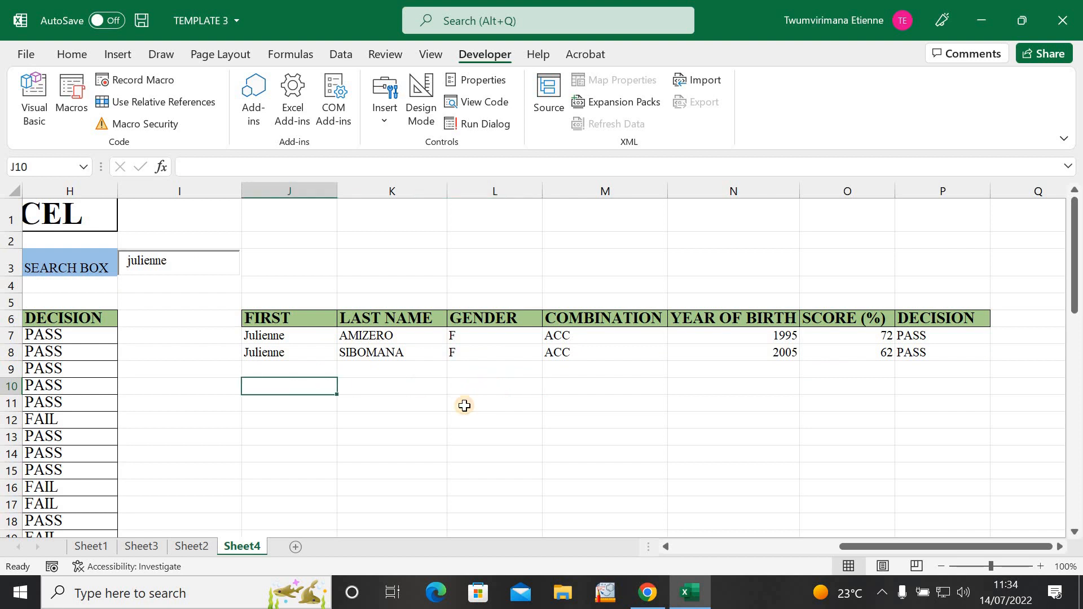
{"action": "left_click", "coordinate": [464, 404]}
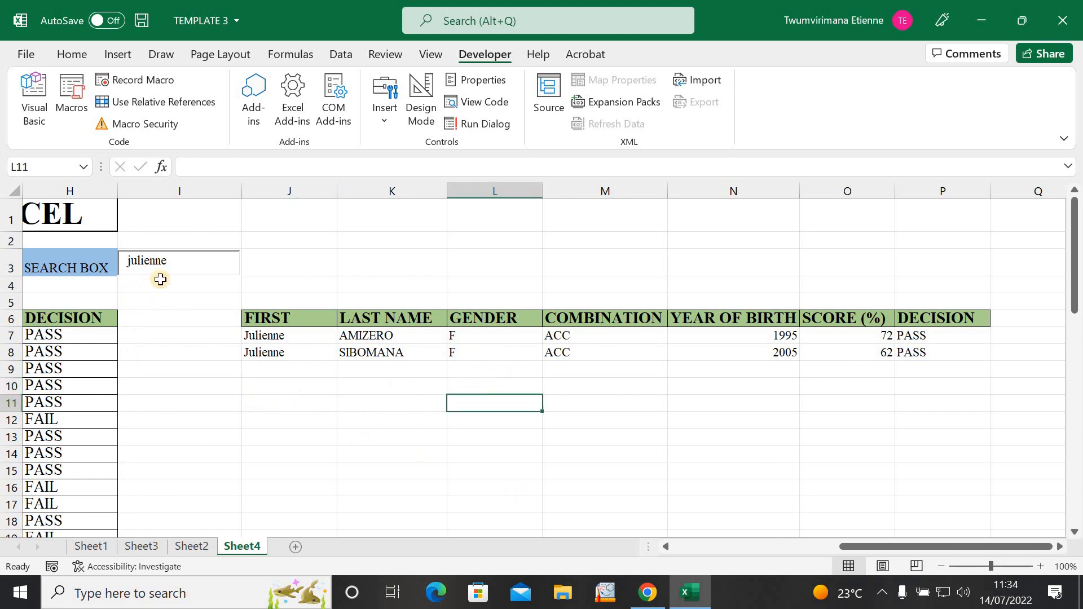
Step: Search for a first name that is absent from the student table and check FILTER's fallback output in J7 against the source list
{"action": "left_click", "coordinate": [201, 261]}
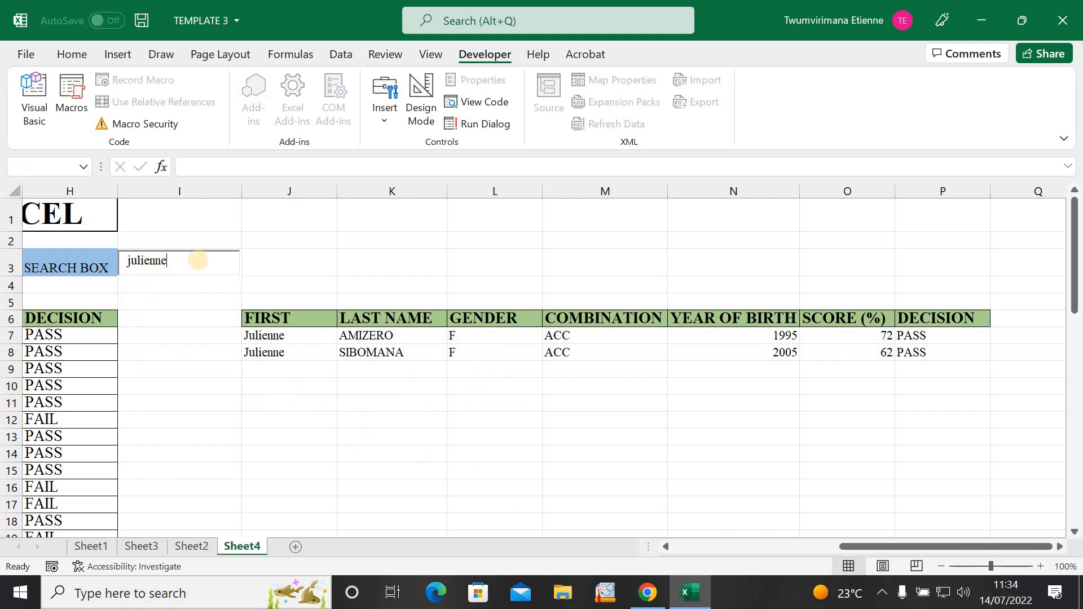
{"action": "key", "text": "BackSpace"}
{"action": "key", "text": "BackSpace"}
{"action": "key", "text": "BackSpace"}
{"action": "key", "text": "BackSpace"}
{"action": "key", "text": "BackSpace"}
{"action": "key", "text": "BackSpace"}
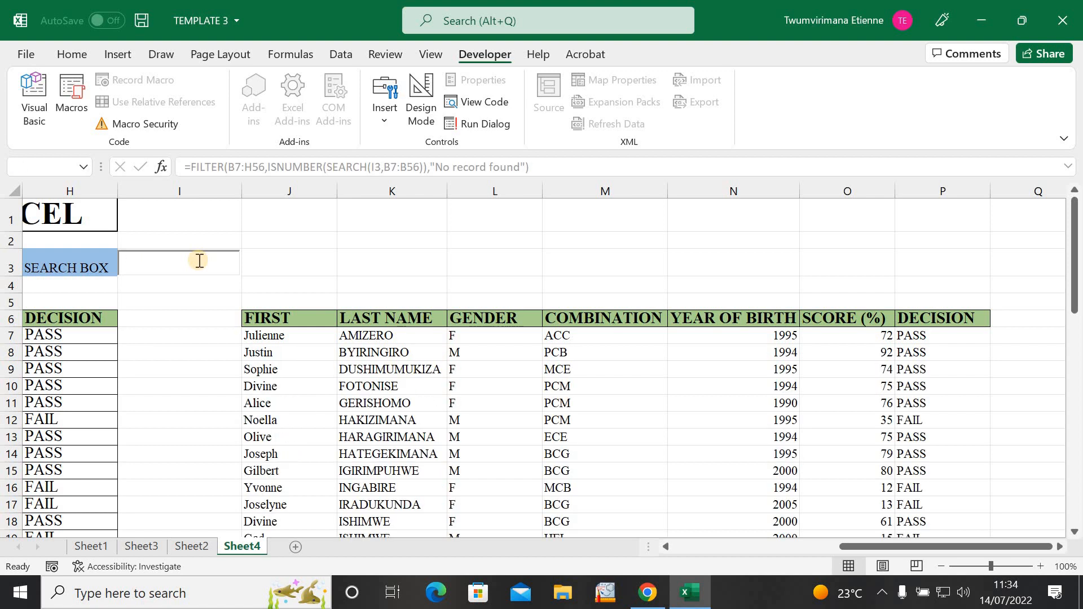
{"action": "type", "text": "Etienne"}
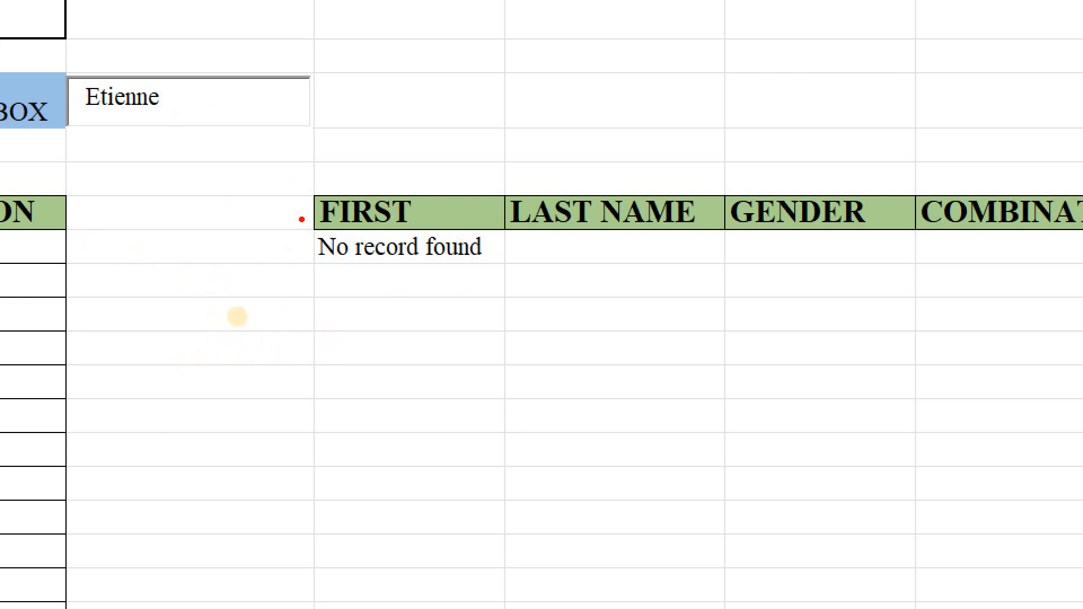
{"action": "left_click_drag", "start_coordinate": [297, 185], "coordinate": [508, 273]}
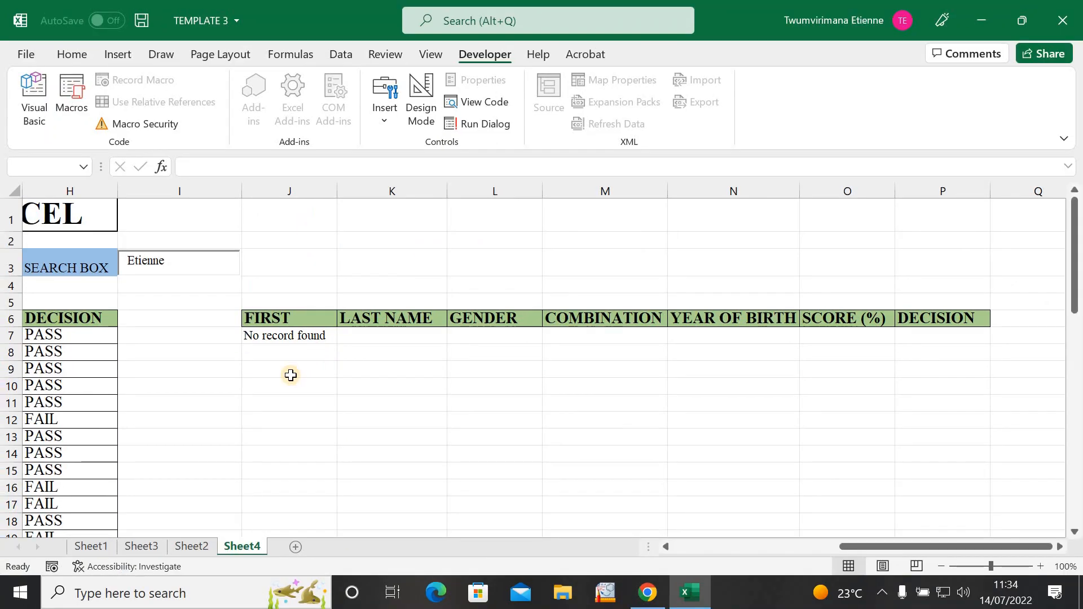
{"action": "left_click", "coordinate": [410, 315]}
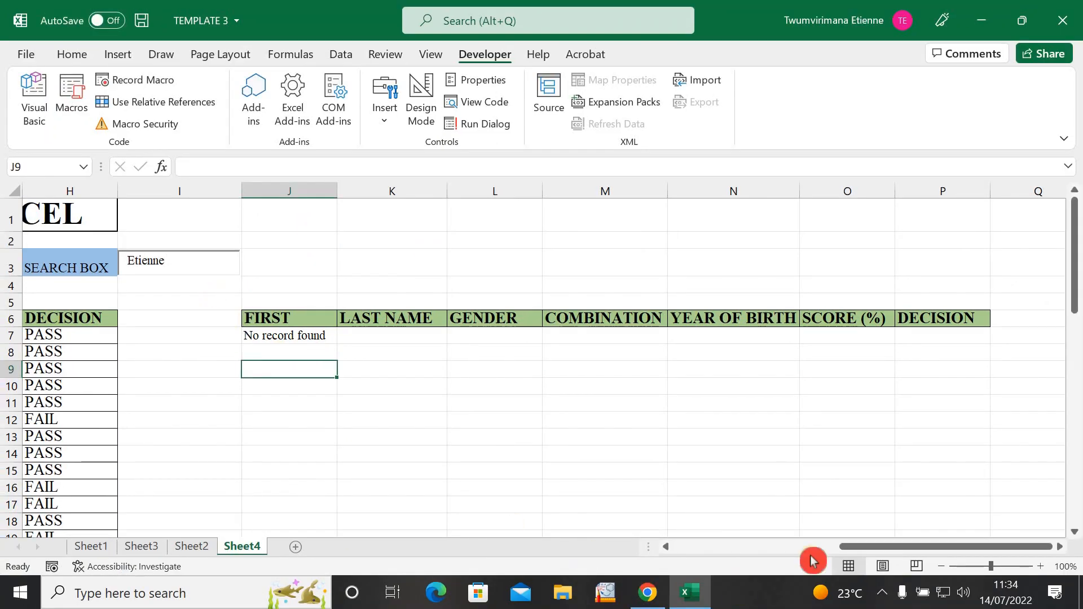
{"action": "left_click_drag", "start_coordinate": [888, 555], "coordinate": [655, 530]}
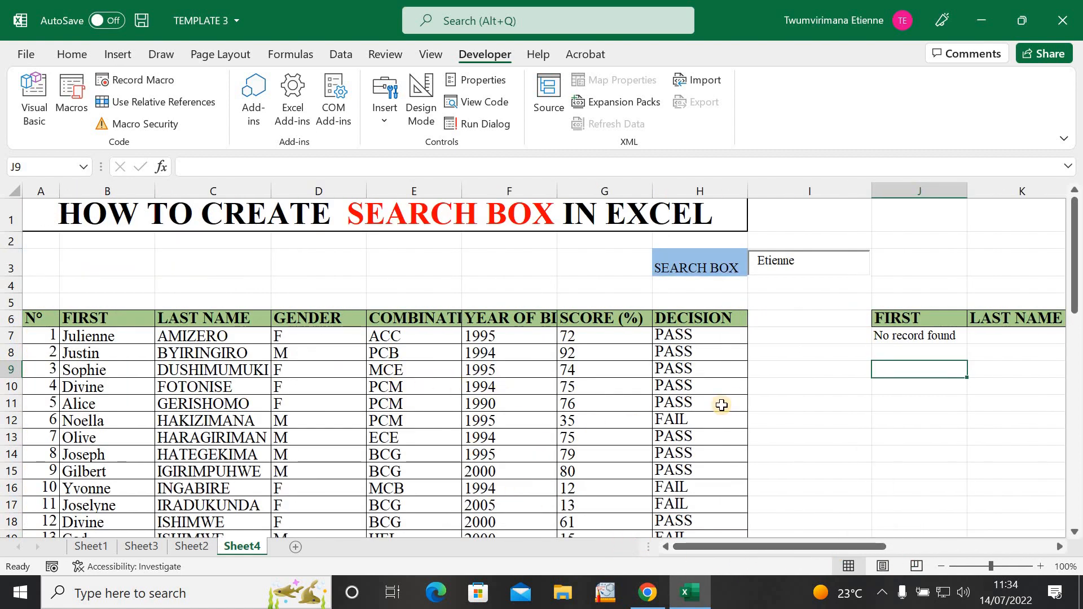
{"action": "left_click_drag", "start_coordinate": [827, 548], "coordinate": [801, 553]}
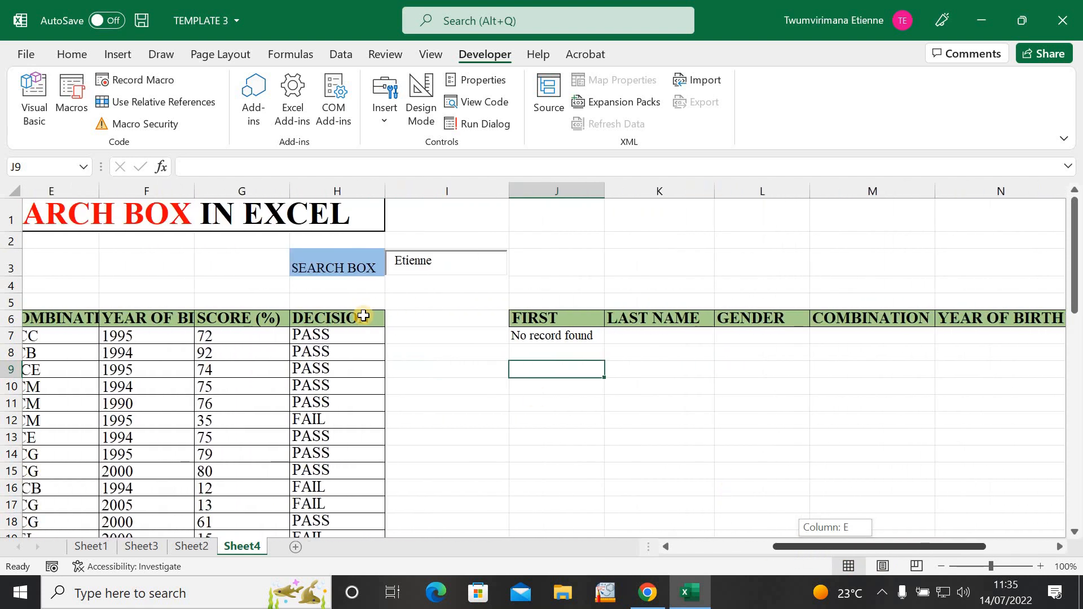
Step: Test a partial search by replacing the search box text with "pe", and empty the search box again
{"action": "left_click", "coordinate": [462, 267]}
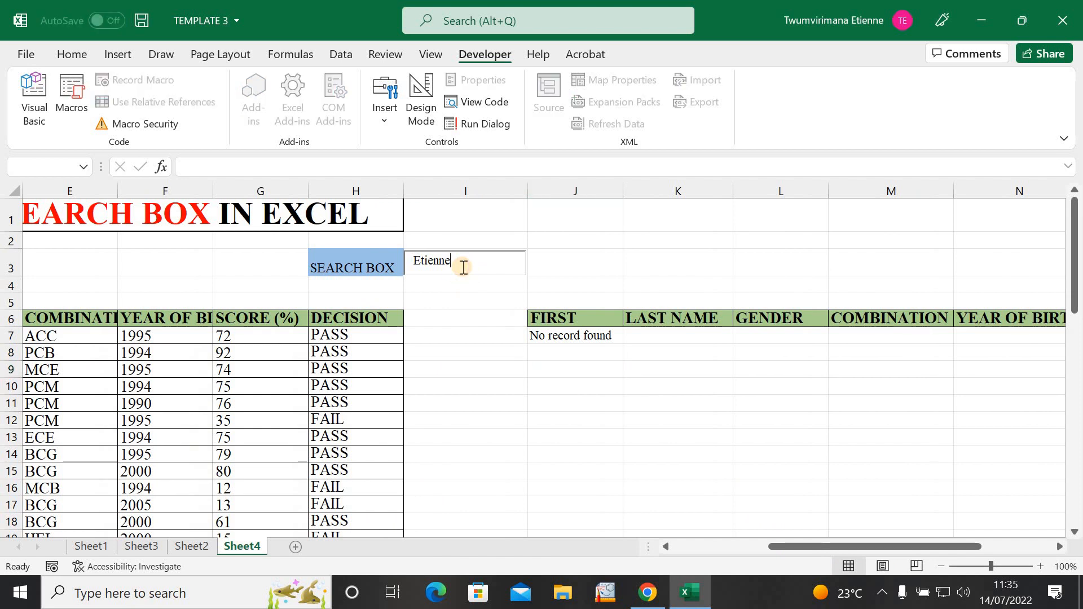
{"action": "key", "text": "BackSpace"}
{"action": "key", "text": "BackSpace"}
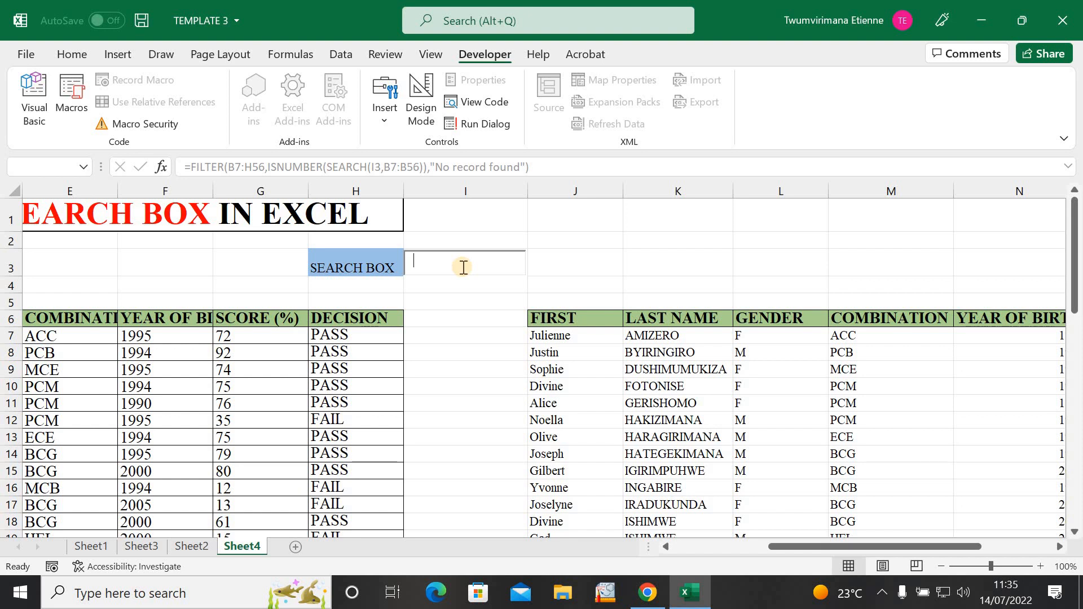
{"action": "type", "text": "pe"}
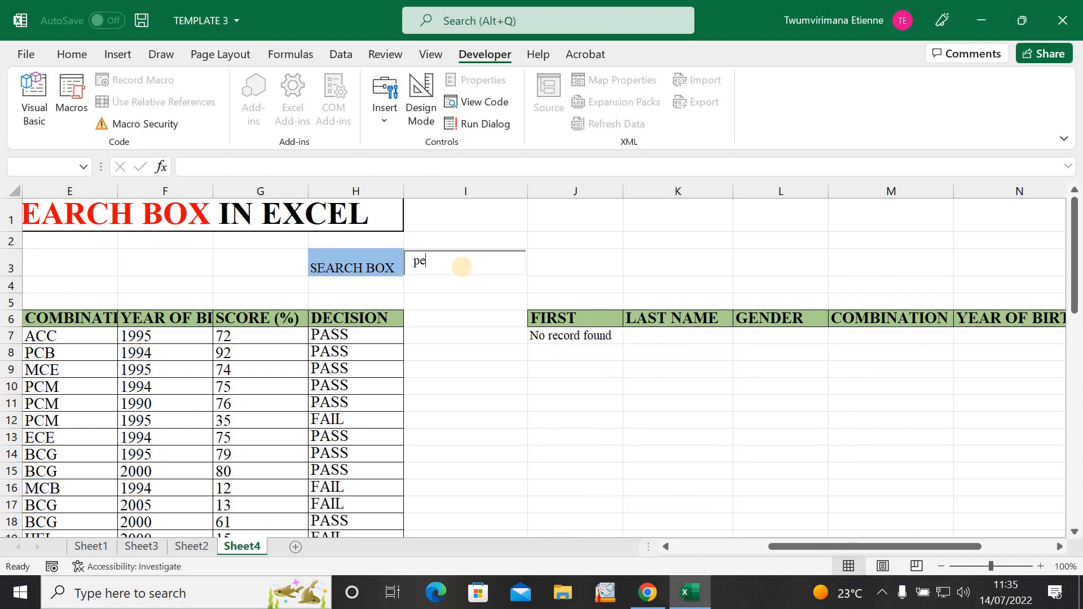
{"action": "key", "text": "BackSpace"}
{"action": "key", "text": "BackSpace"}
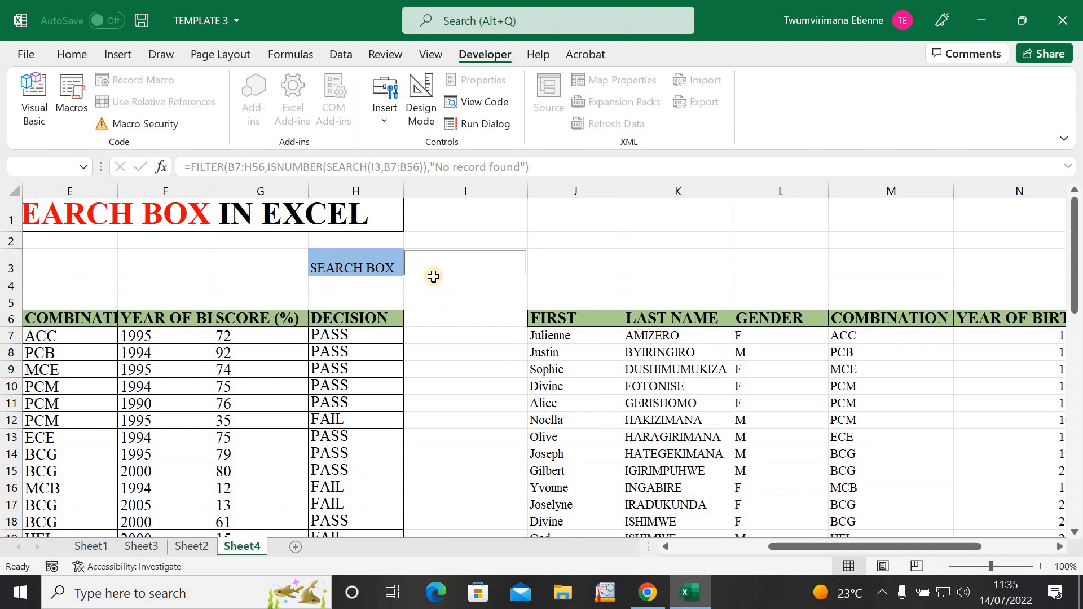
Step: Search for the single letter "J" in lowercase and uppercase, and compare the filtered rows with the first names in the student table
{"action": "type", "text": "j"}
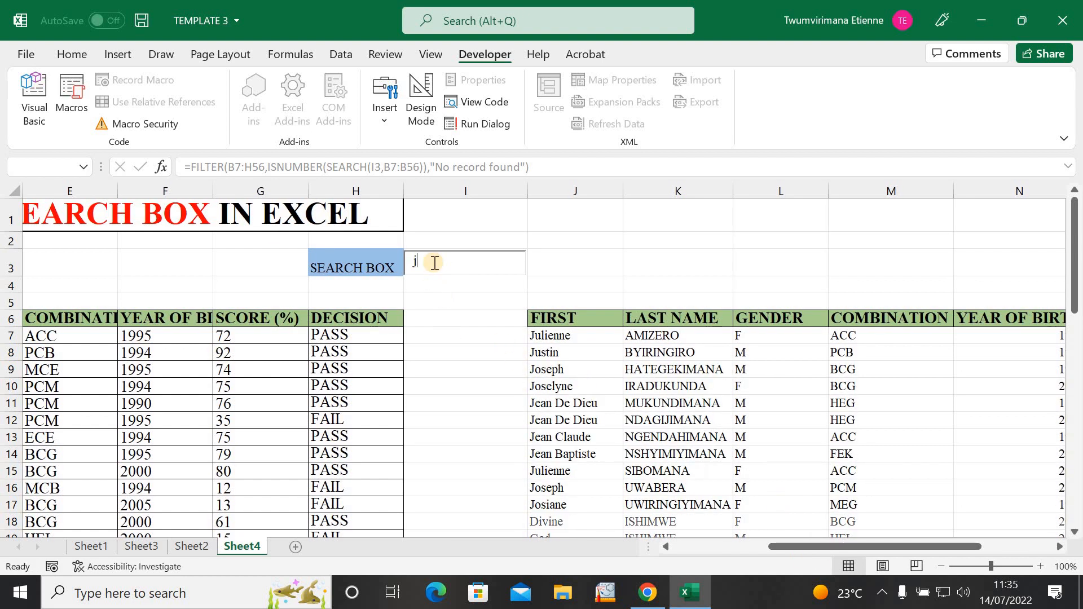
{"action": "key", "text": "BackSpace"}
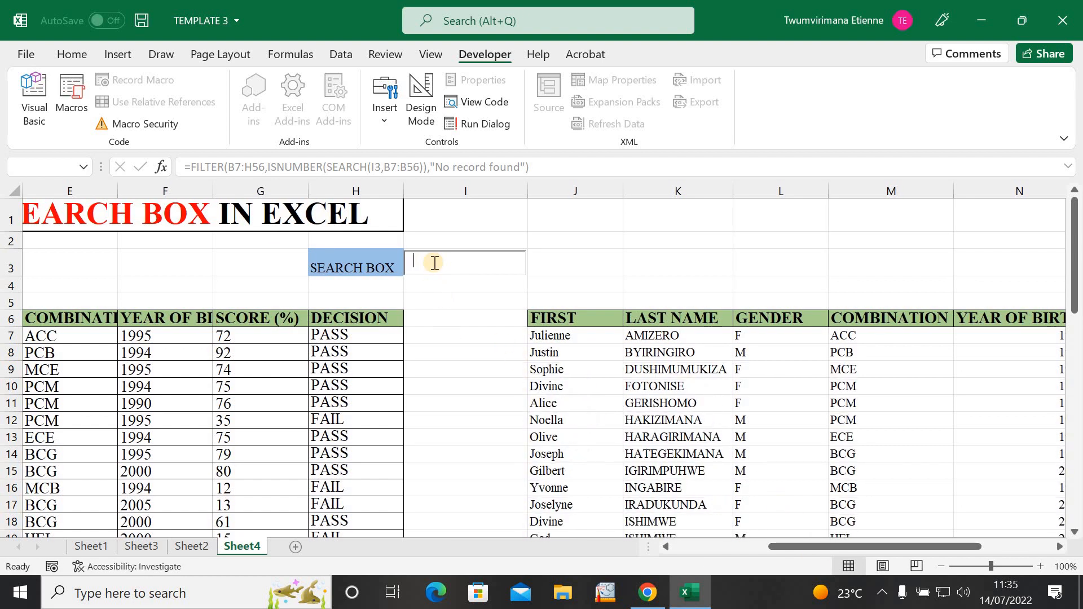
{"action": "type", "text": "J"}
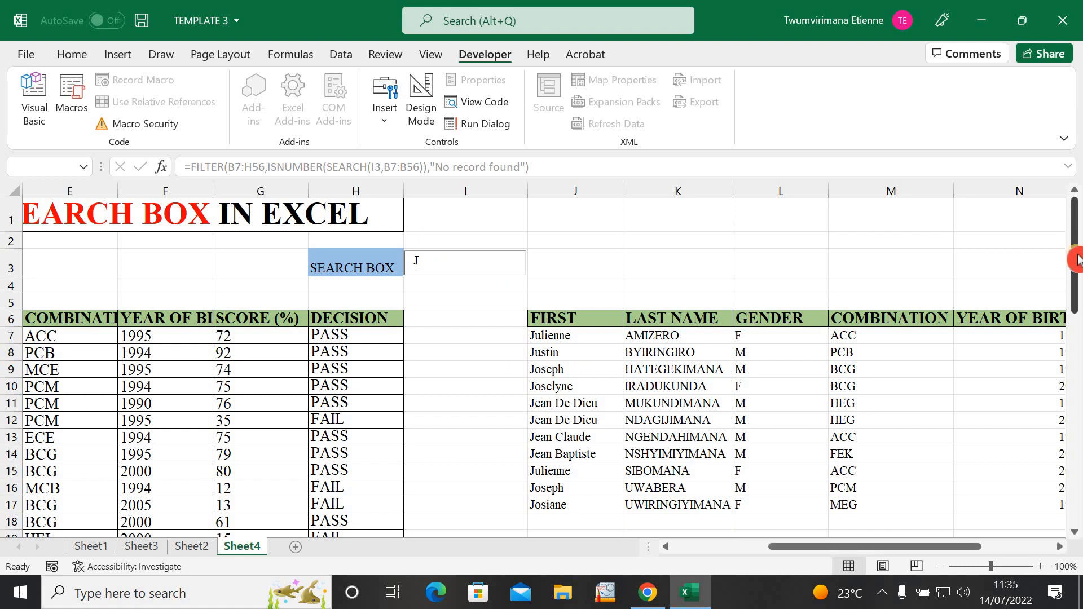
{"action": "left_click_drag", "start_coordinate": [1077, 260], "coordinate": [837, 456]}
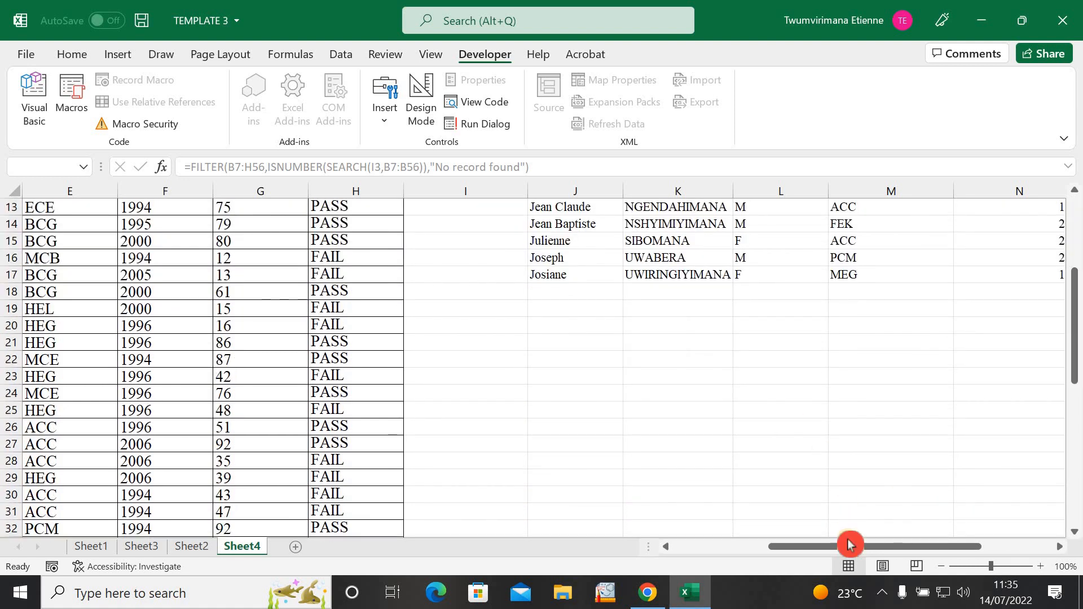
{"action": "left_click_drag", "start_coordinate": [851, 544], "coordinate": [614, 536]}
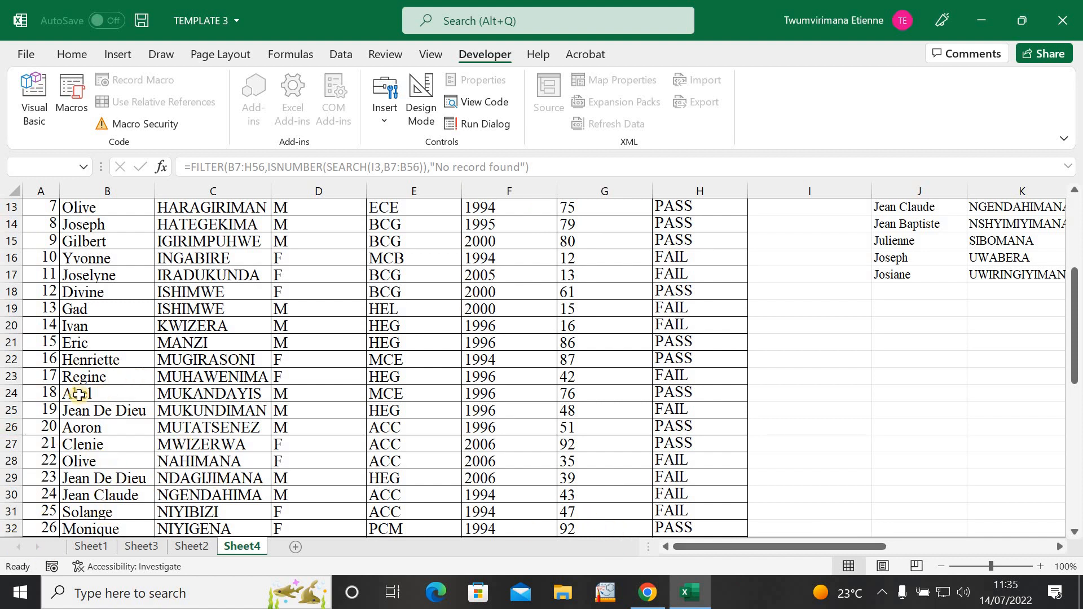
{"action": "left_click_drag", "start_coordinate": [1075, 362], "coordinate": [1067, 244]}
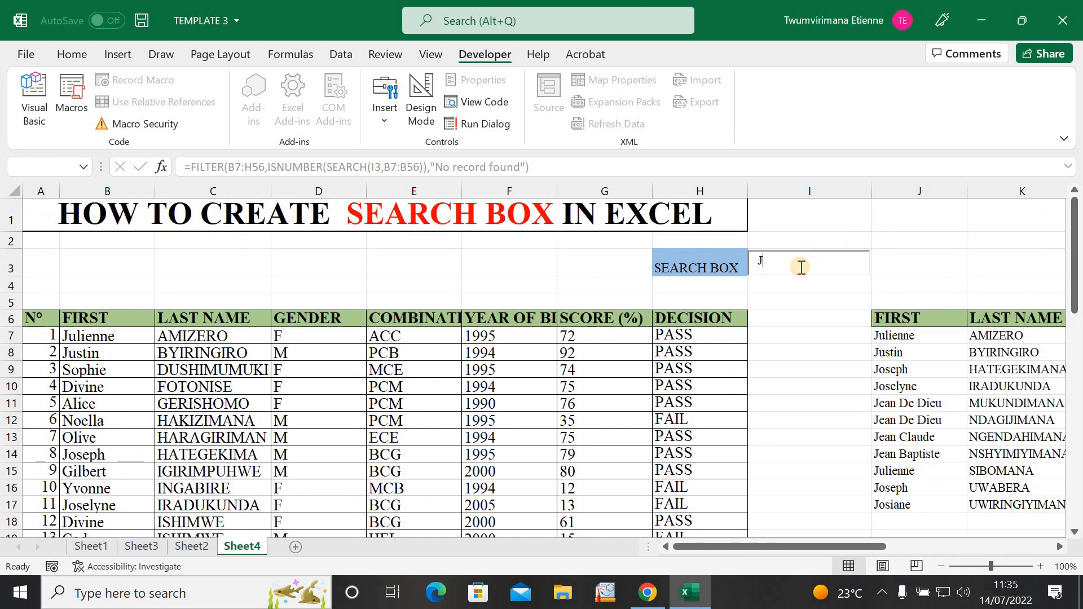
Step: Replace the search box text with a different student's first name from the table and review the full filtered record
{"action": "key", "text": "BackSpace"}
{"action": "type", "text": "Ivan"}
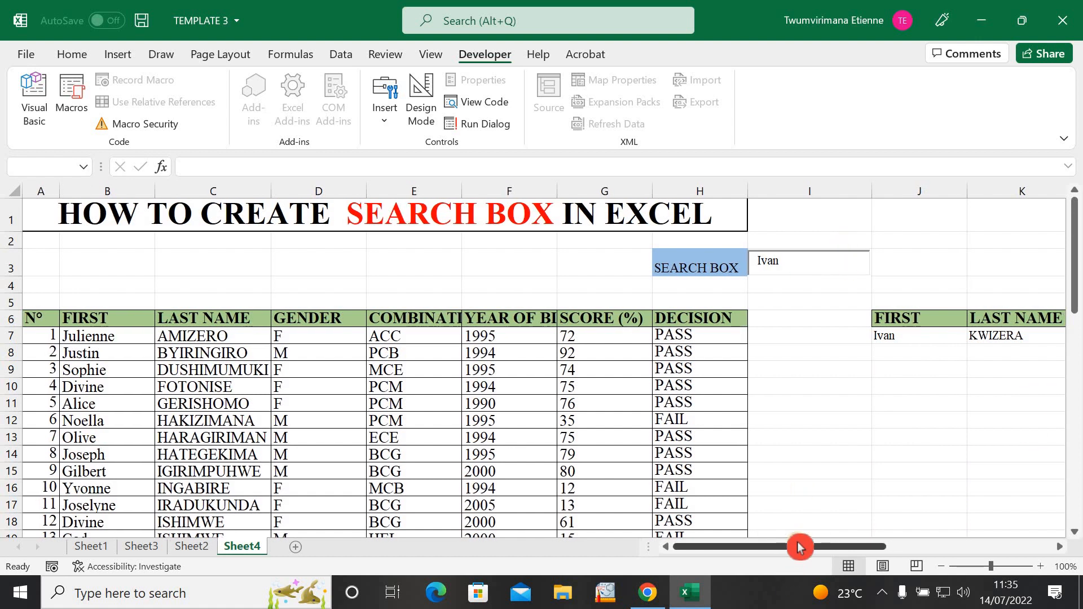
{"action": "left_click_drag", "start_coordinate": [796, 550], "coordinate": [991, 554]}
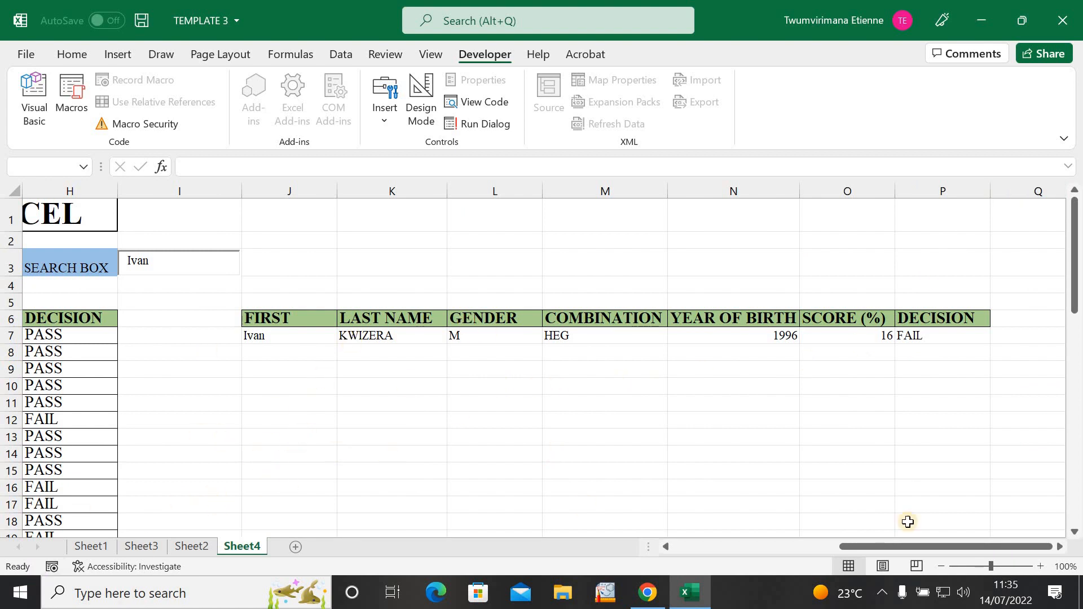
{"action": "left_click_drag", "start_coordinate": [926, 550], "coordinate": [711, 568]}
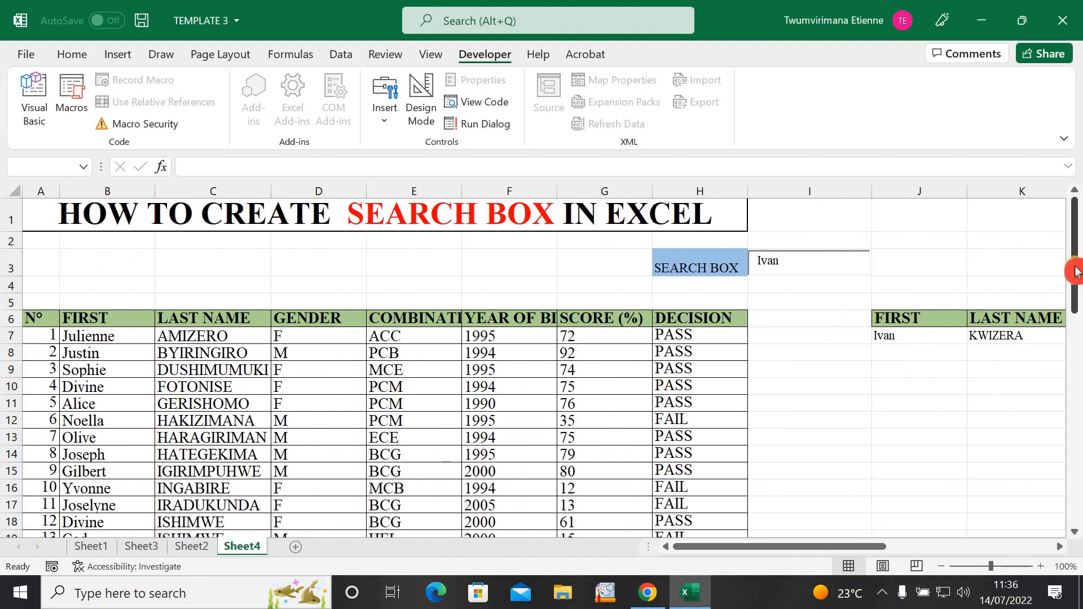
{"action": "mouse_move", "coordinate": [1077, 303]}
{"action": "left_mouse_down"}
{"action": "mouse_move", "coordinate": [1077, 316]}
{"action": "mouse_move", "coordinate": [1077, 296]}
{"action": "left_mouse_up"}
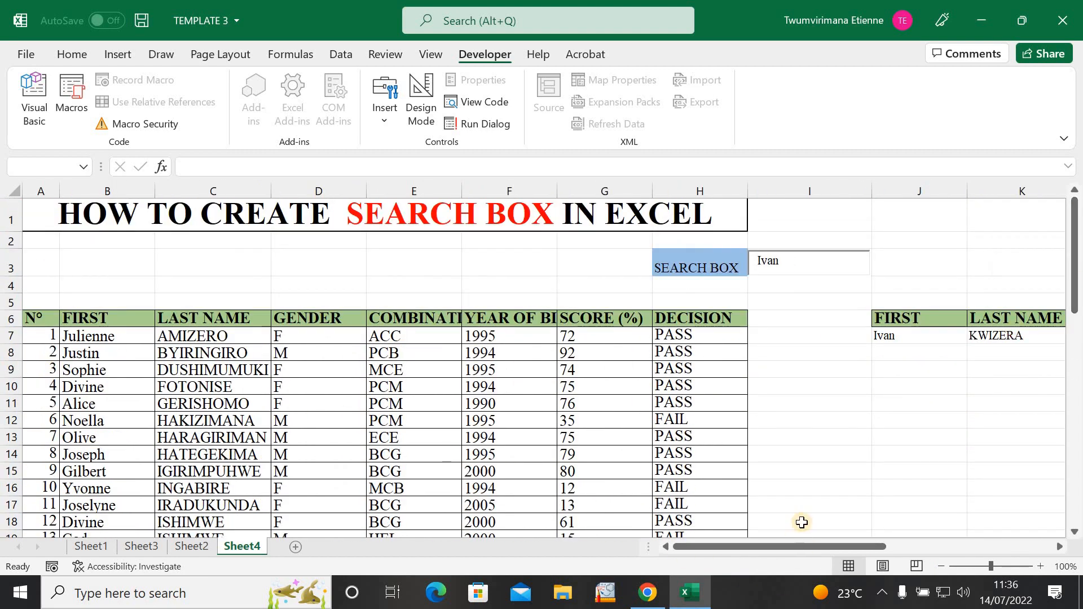
{"action": "left_click_drag", "start_coordinate": [801, 546], "coordinate": [657, 536]}
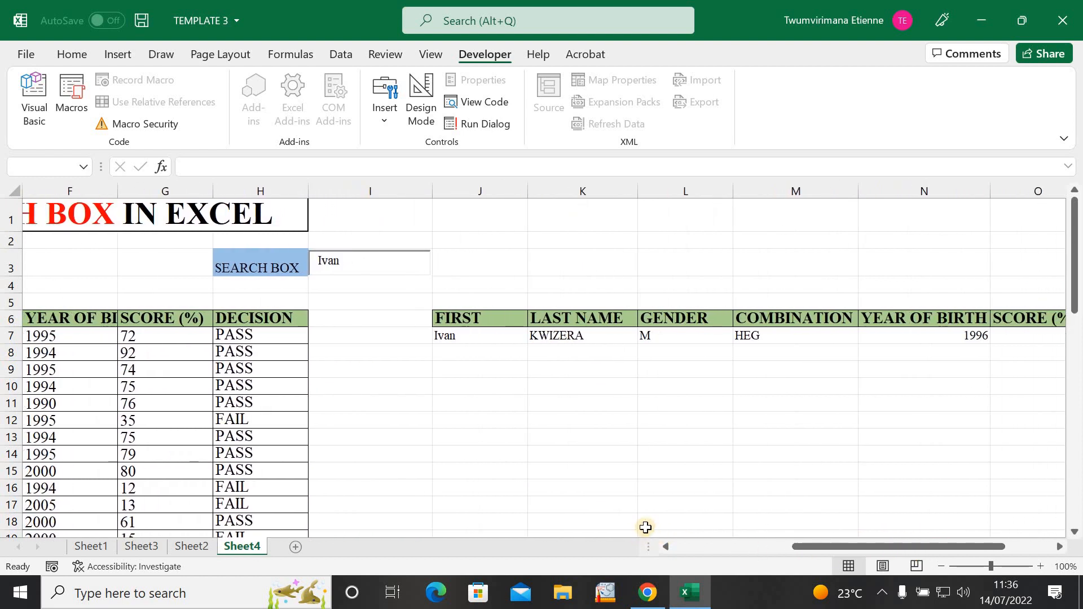
{"action": "mouse_move", "coordinate": [812, 547]}
{"action": "left_mouse_down"}
{"action": "mouse_move", "coordinate": [885, 553]}
{"action": "mouse_move", "coordinate": [813, 558]}
{"action": "left_mouse_up"}
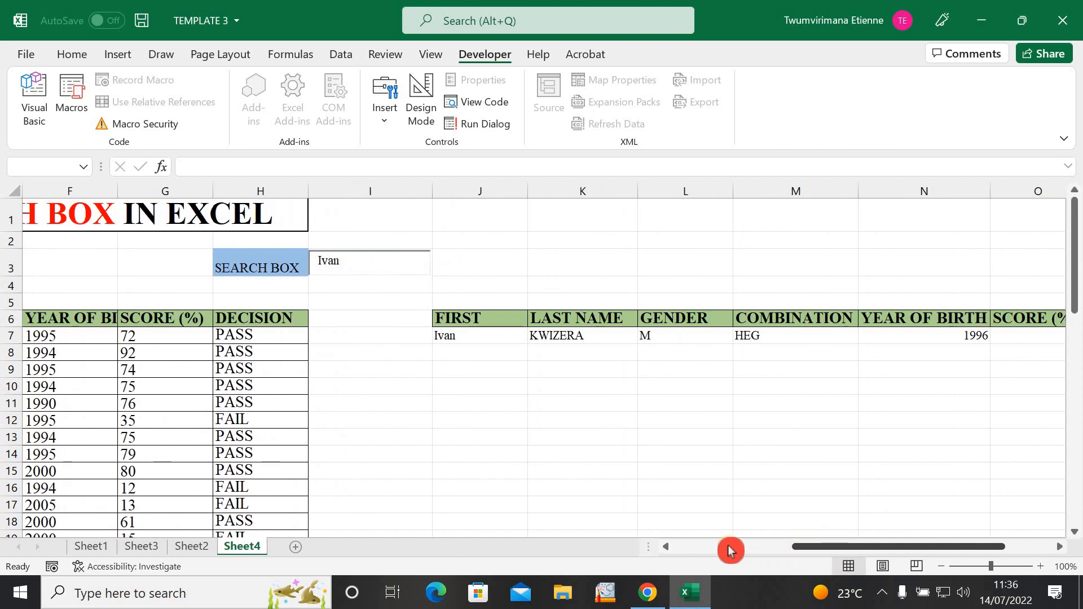